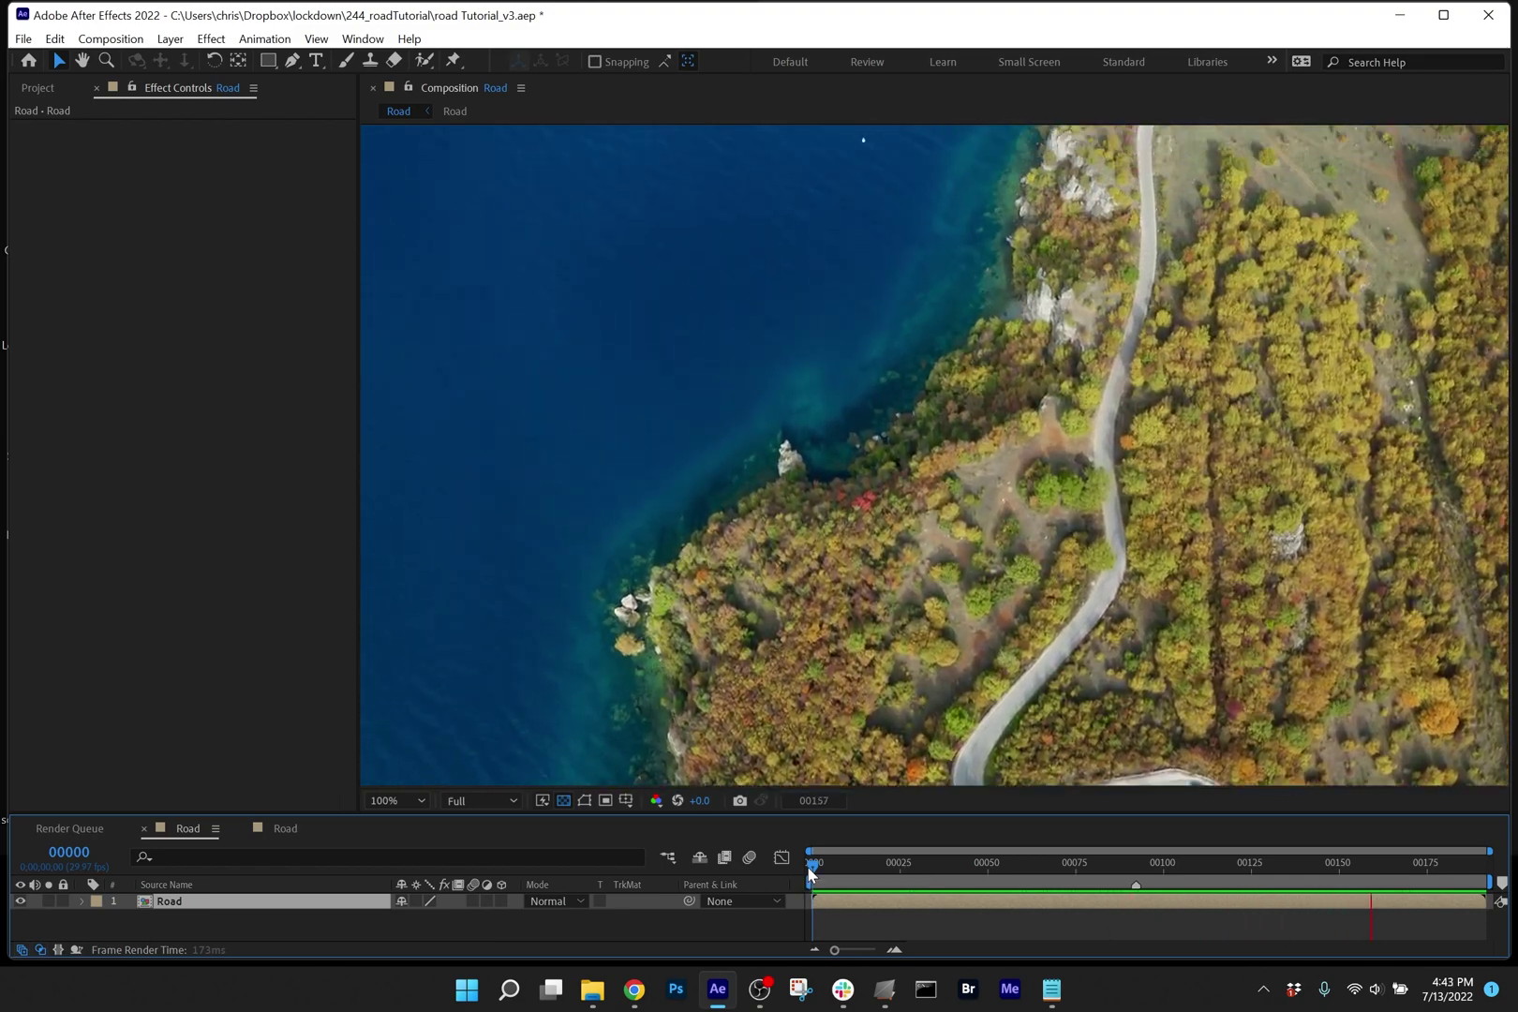
# Stop the preview, review the Road comp settings without changes, and zoom the view to 50%.
pyautogui.press('space')
pyautogui.hotkey('ctrl', 'k')
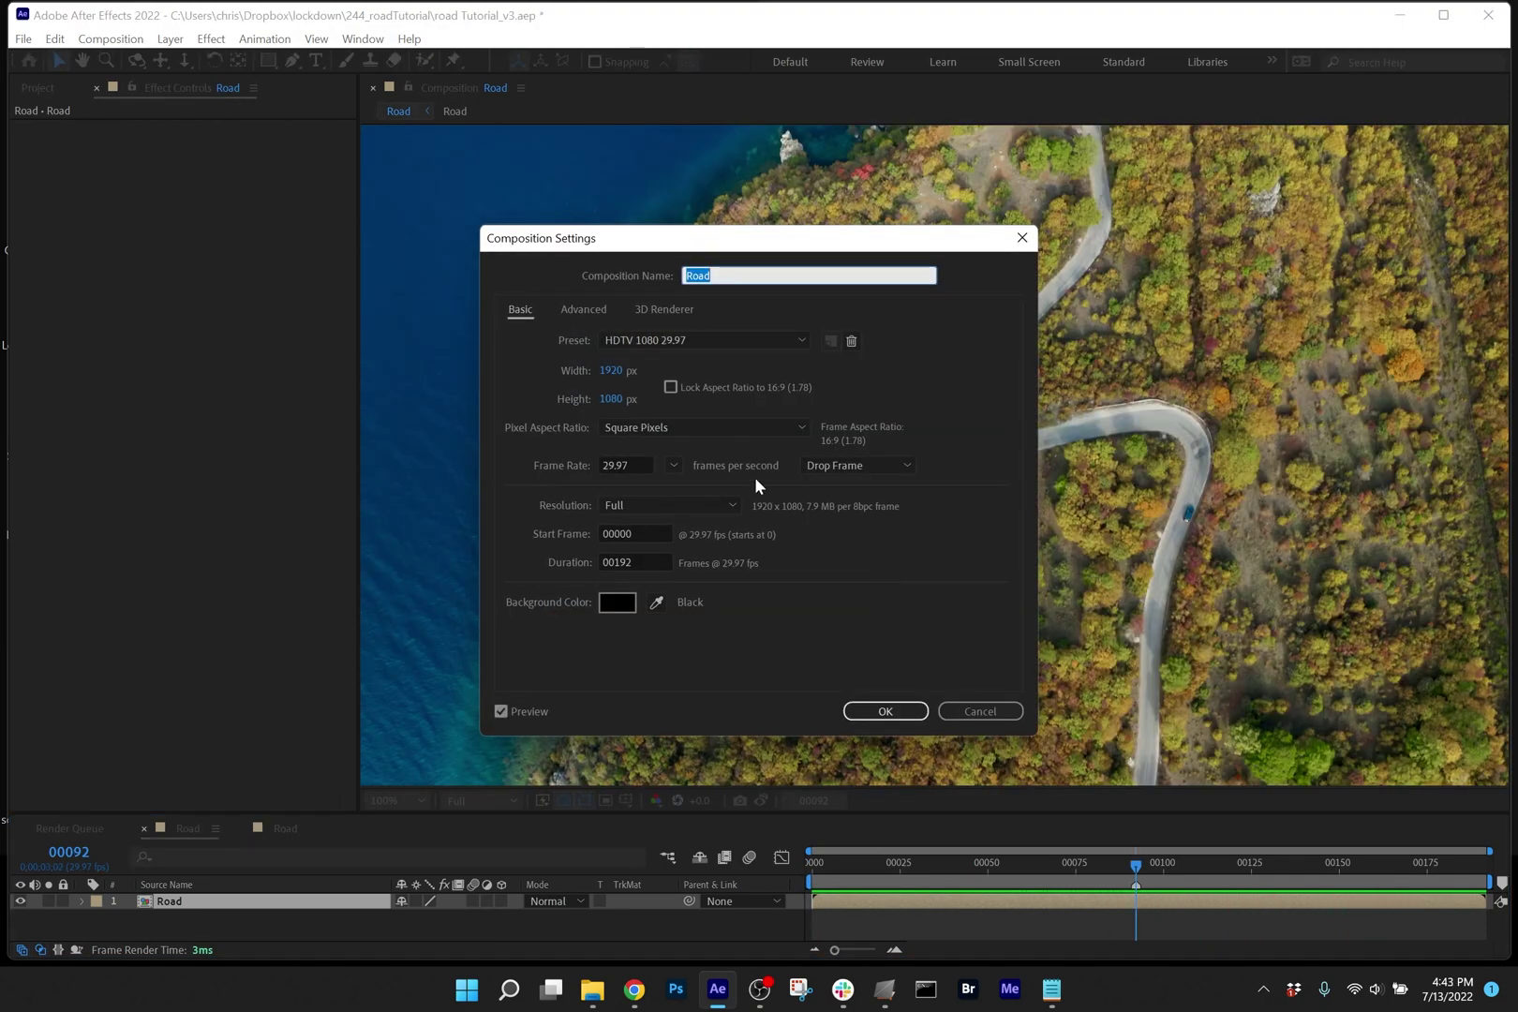
pyautogui.click(625, 401)
pyautogui.click(642, 398)
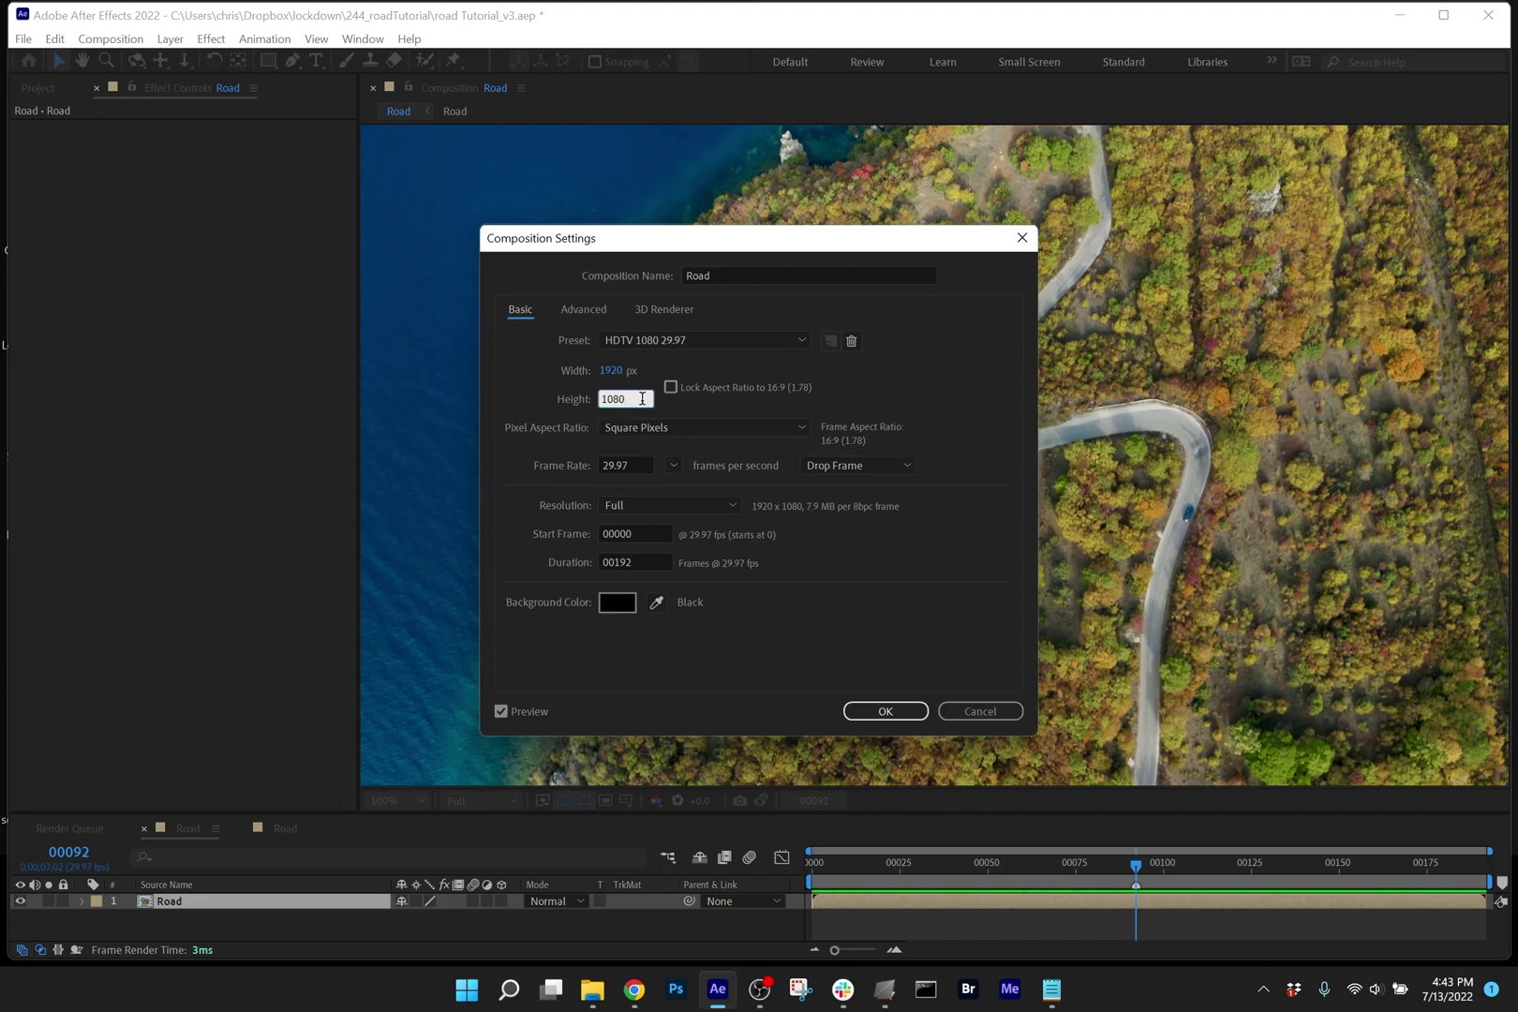
pyautogui.press('Return')
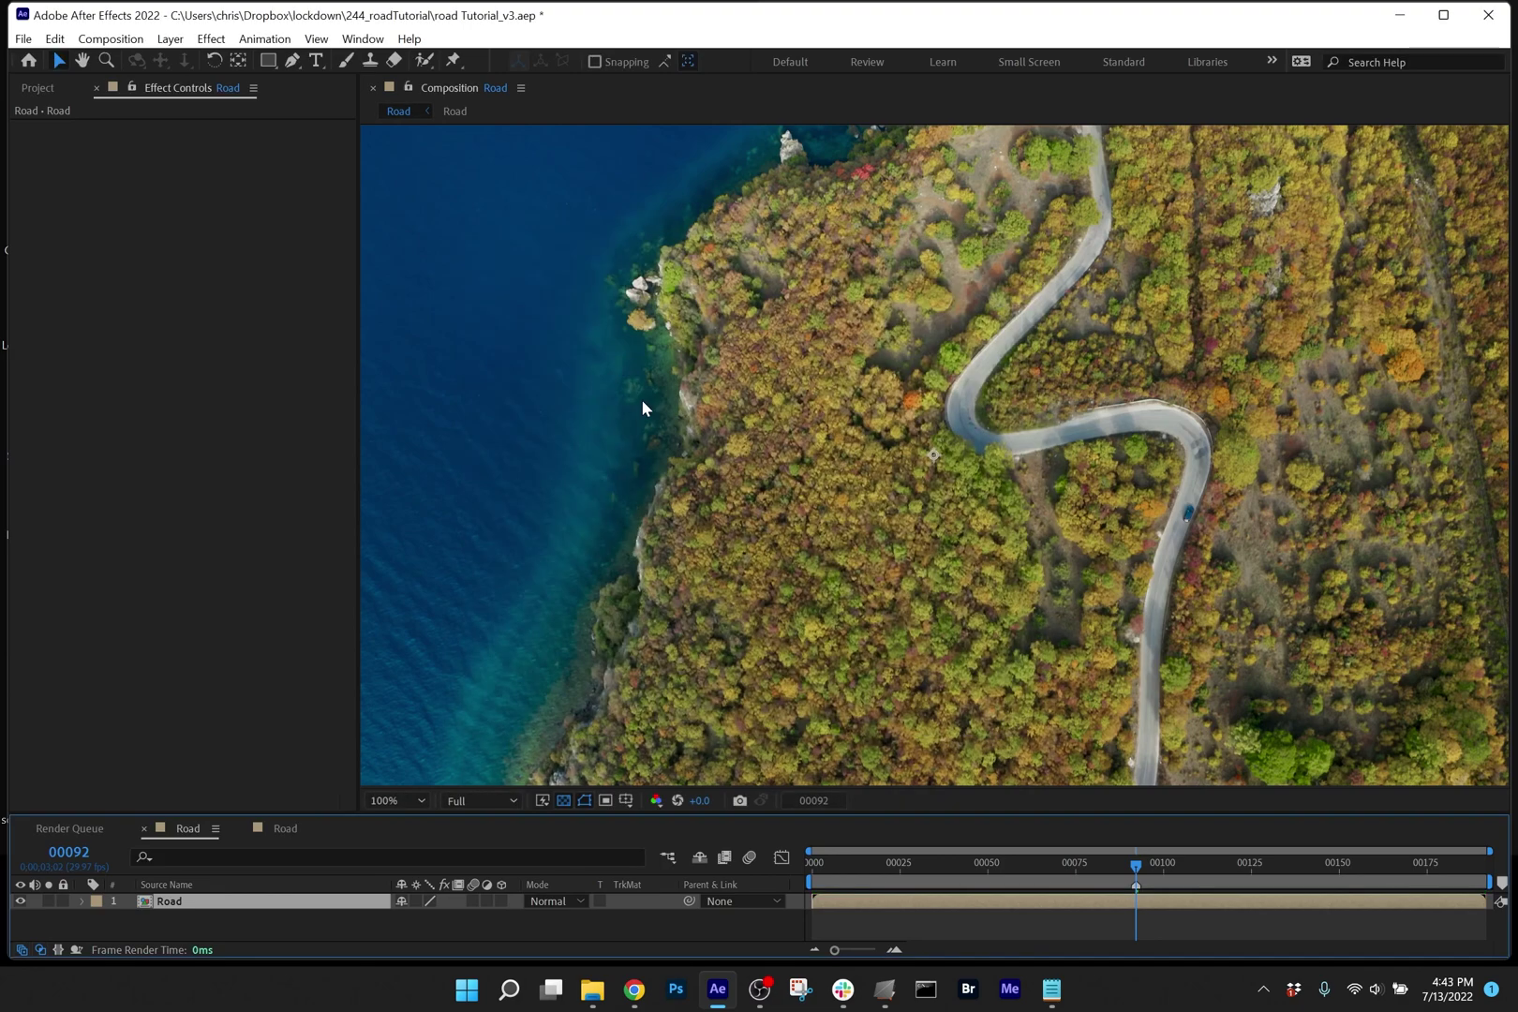
pyautogui.press(',')
pyautogui.press(',')
pyautogui.press(',')
pyautogui.press(',')
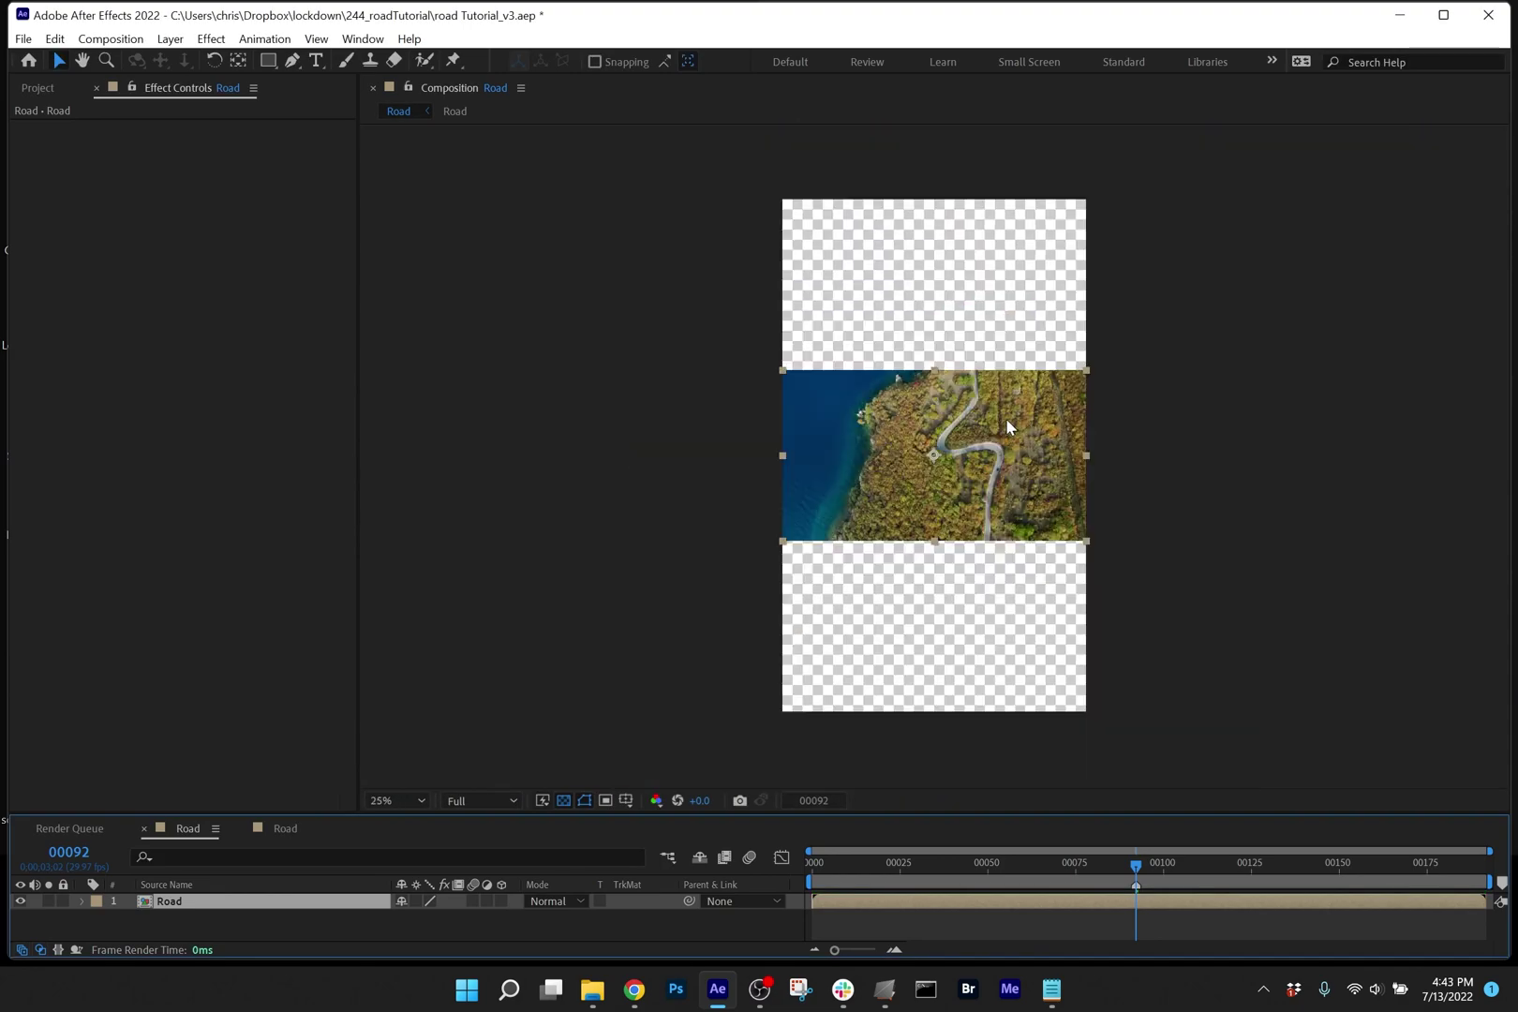
pyautogui.press('.')
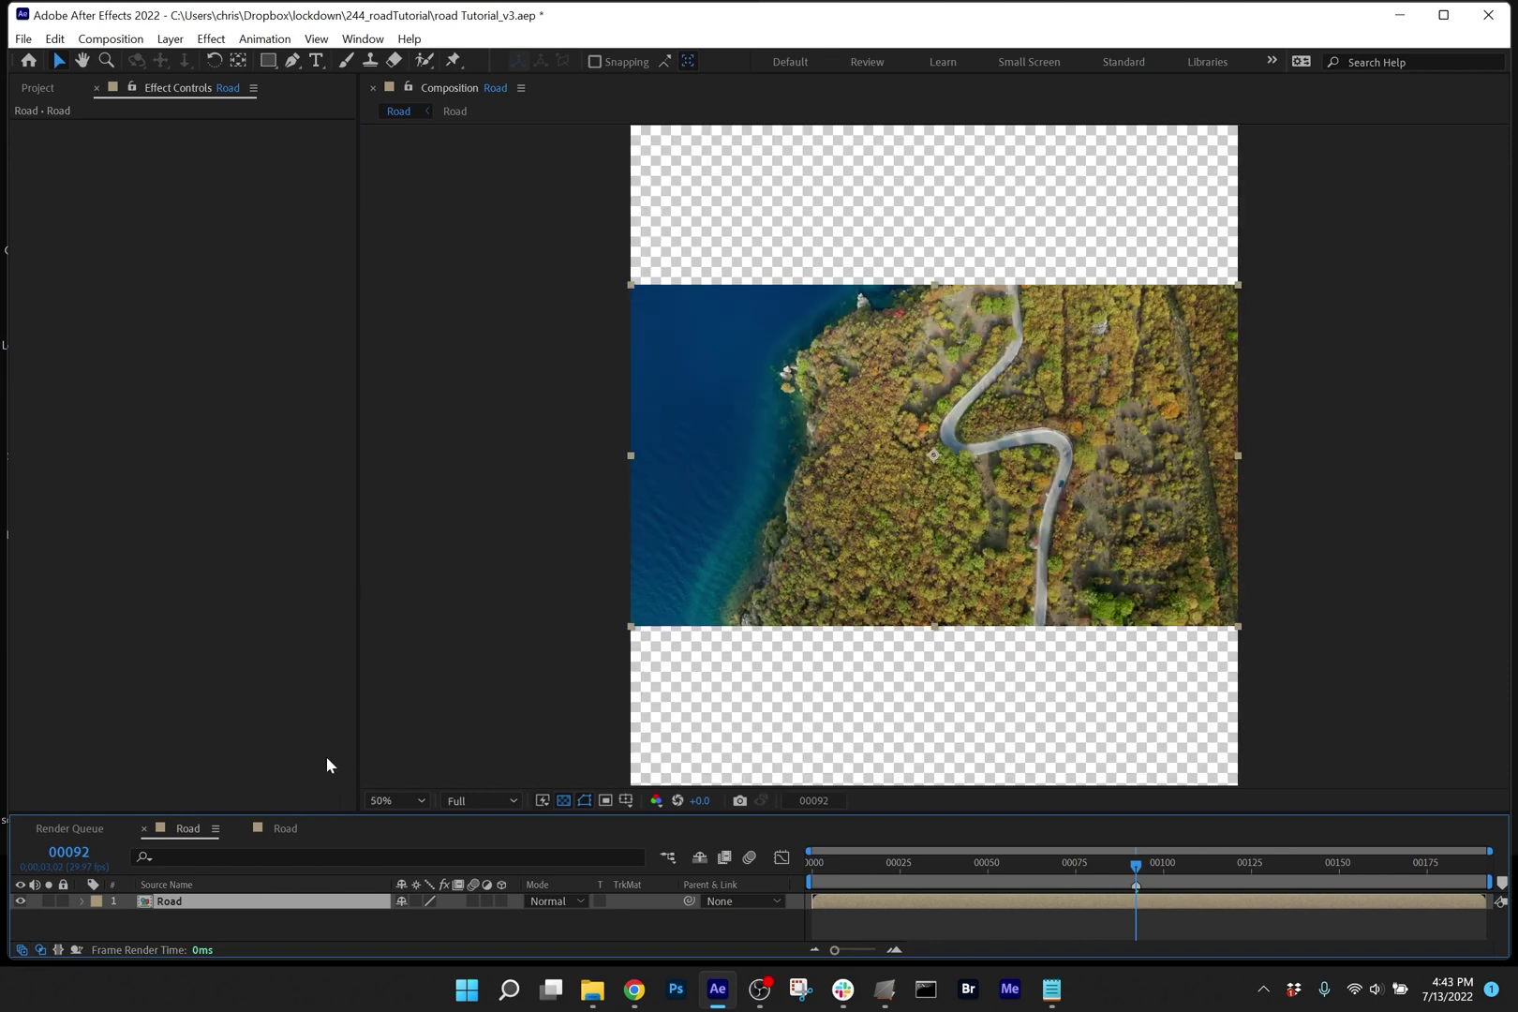
# Add a layer-sized rectangular Mask 1 to Road and duplicate it into Mask 2.
pyautogui.hotkey('ctrl', 'Right')
pyautogui.doubleClick(267, 60)
pyautogui.moveTo(337, 791); pyautogui.dragTo(339, 625)
pyautogui.click(180, 753)
pyautogui.click(184, 747)
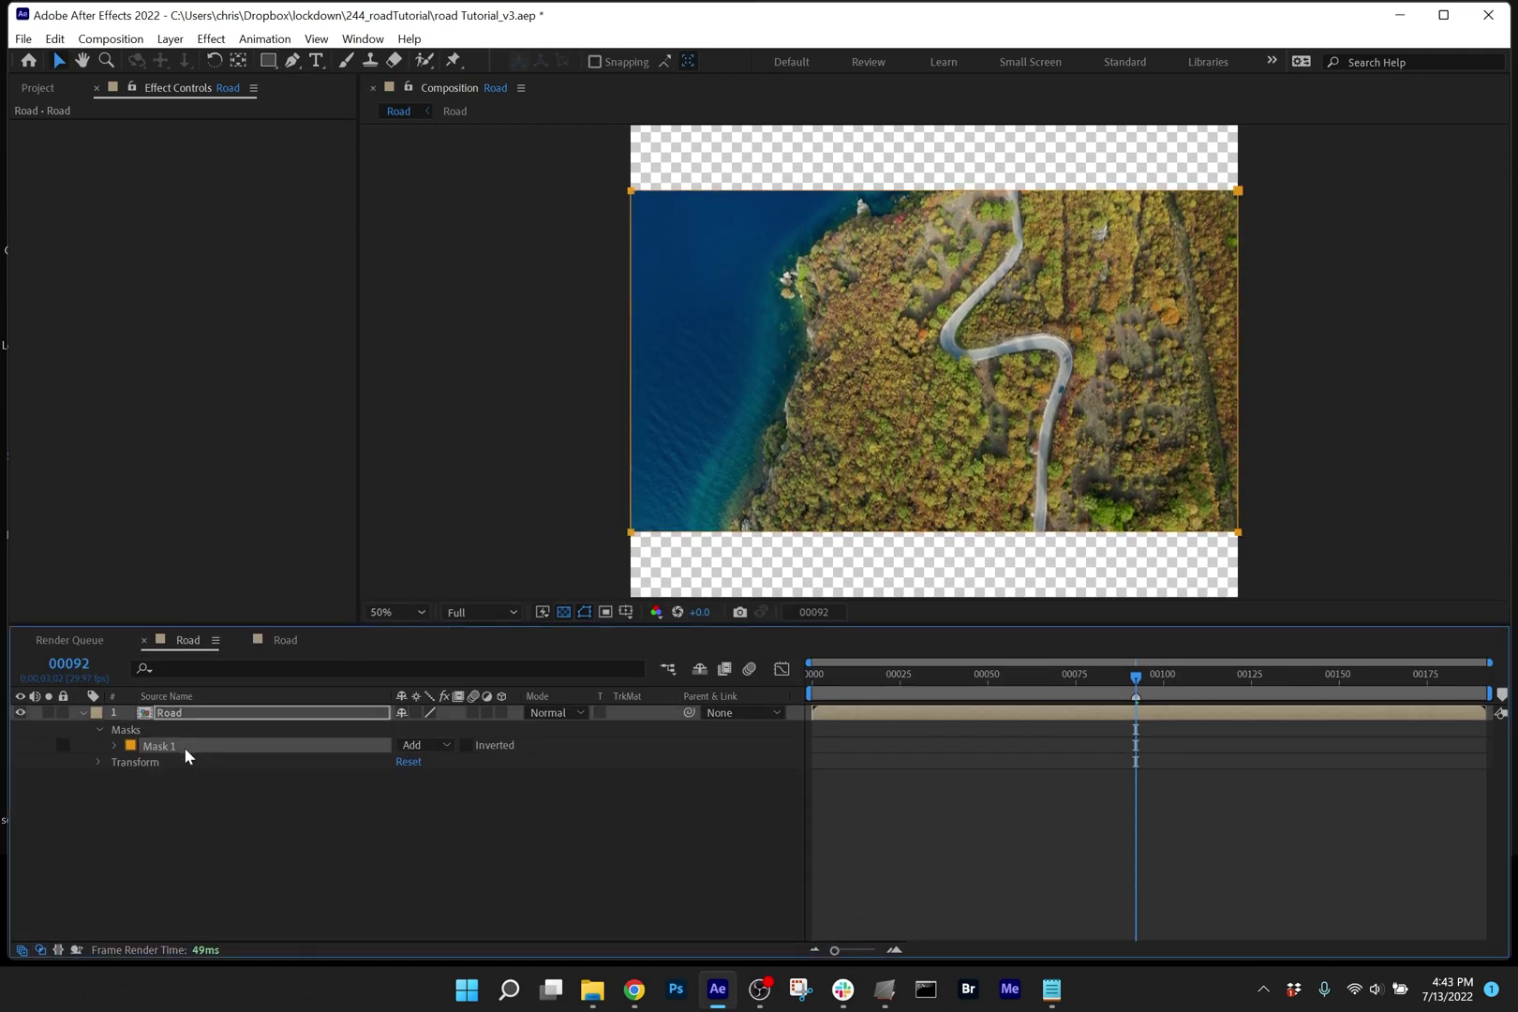
pyautogui.hotkey('ctrl', 'd')
pyautogui.press('m')
pyautogui.press('m')
# Set Mask 2 to Subtract, invert it, and pull its expansion inward to -20 pixels.
pyautogui.click(423, 810)
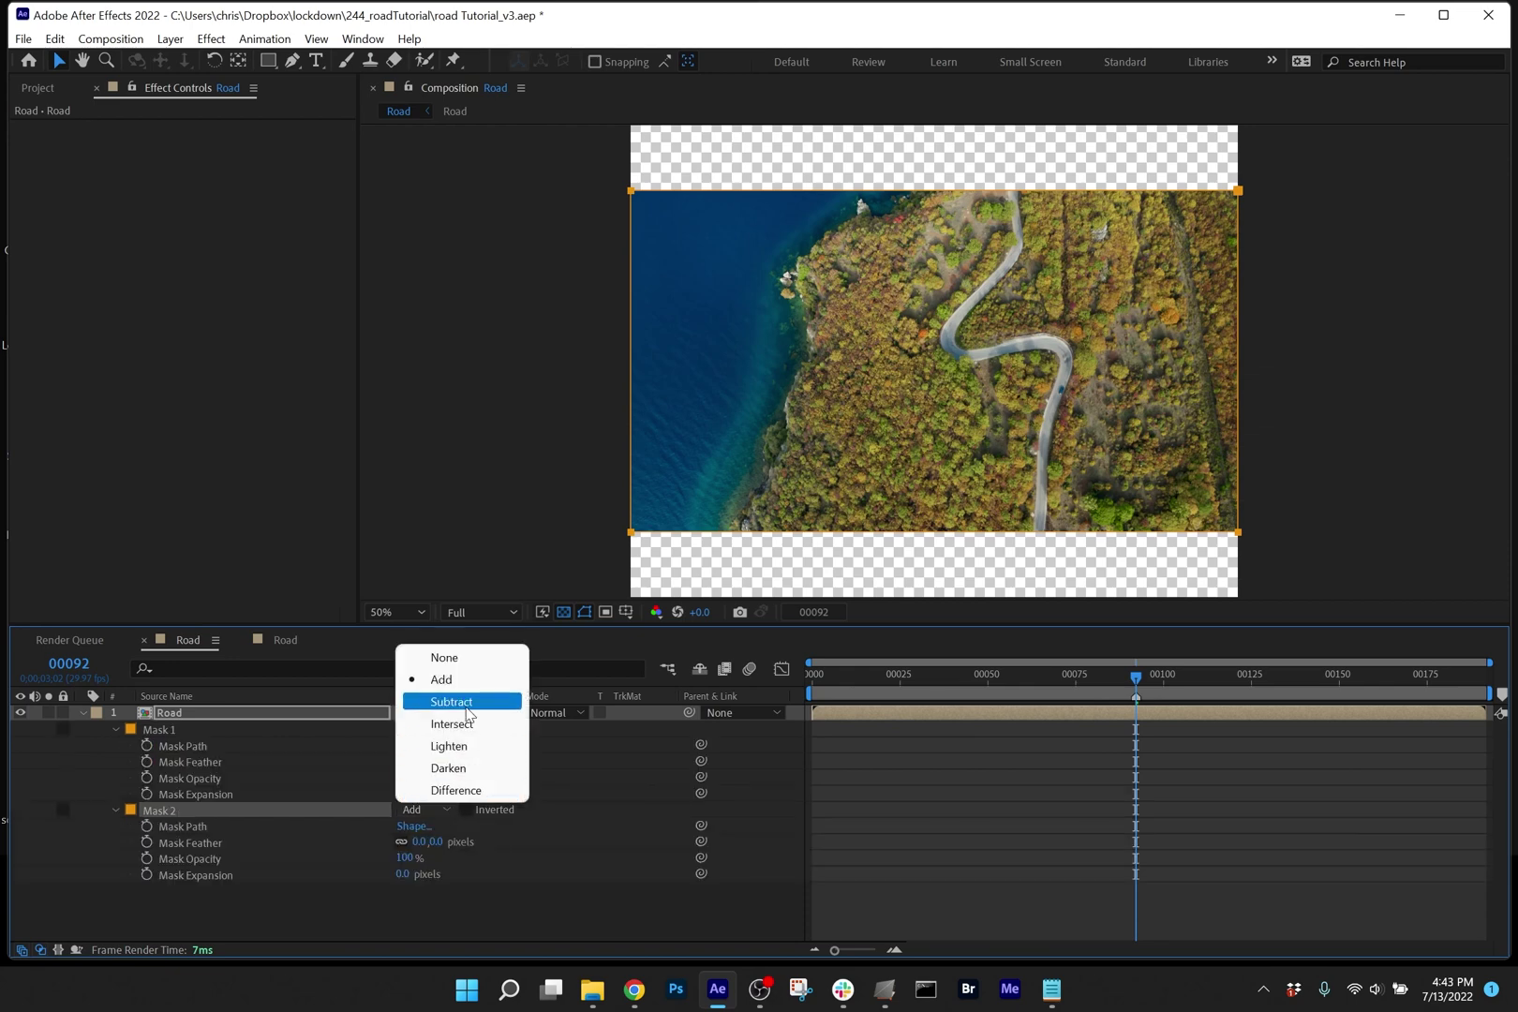
pyautogui.click(466, 711)
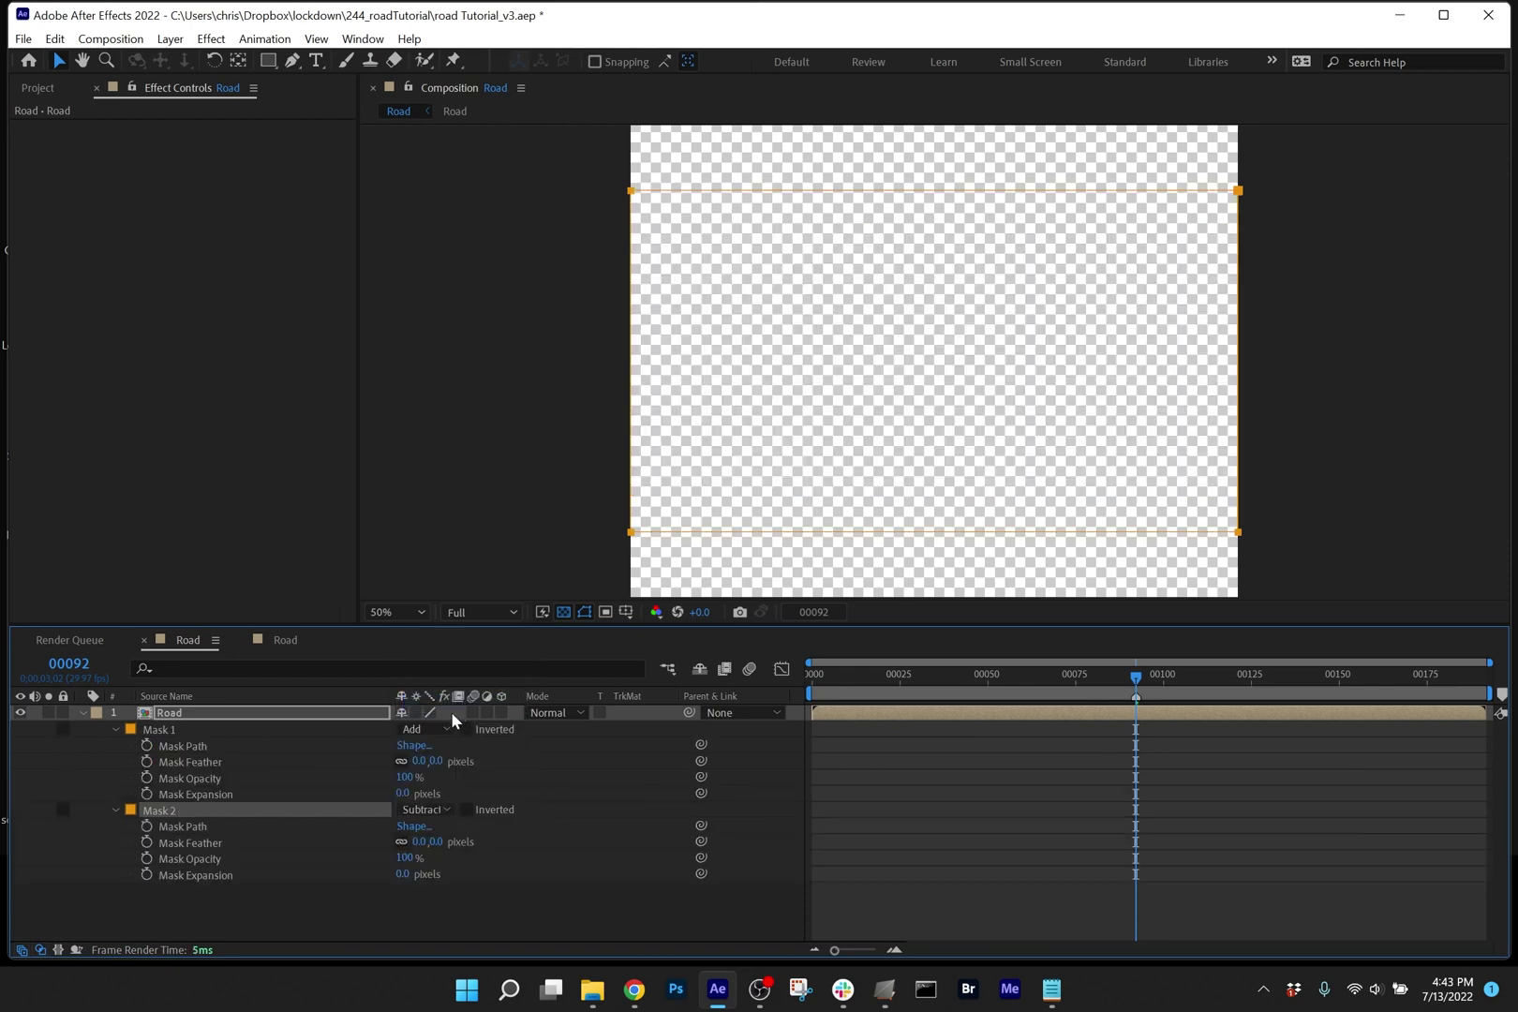
pyautogui.click(465, 810)
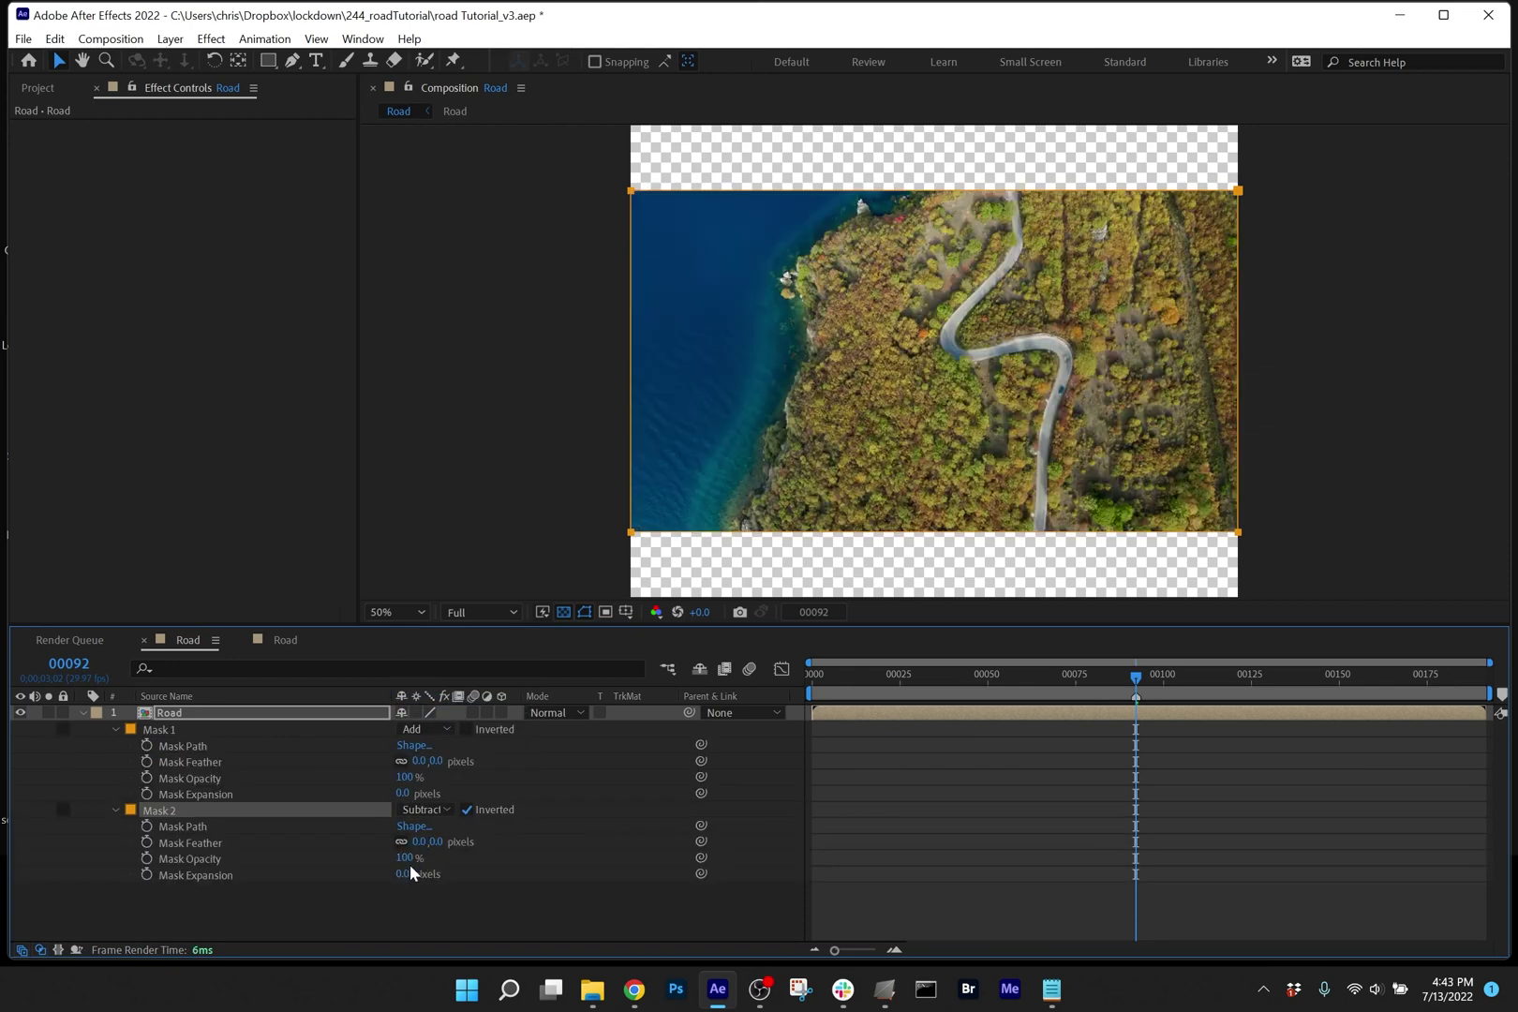
pyautogui.moveTo(403, 877); pyautogui.dragTo(370, 864)
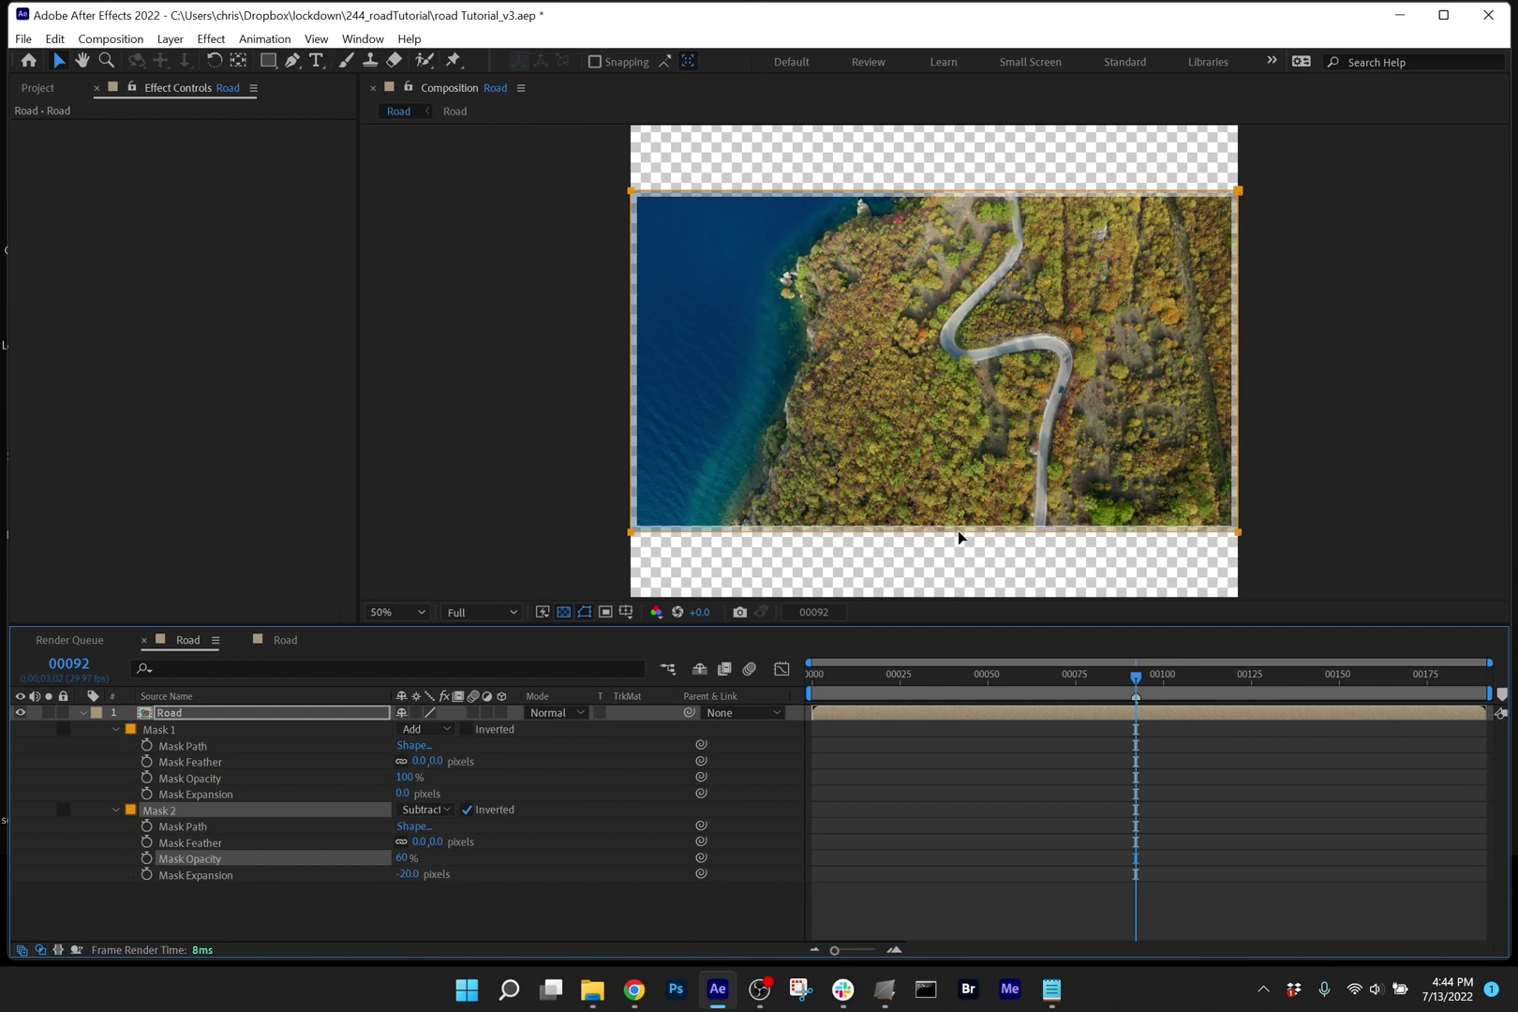
# Pre-compose the Road layer as 'Road Expanded', moving all attributes into the new comp.
pyautogui.press(',')
pyautogui.click(315, 714)
pyautogui.hotkey('ctrl', 'shift', 'c')
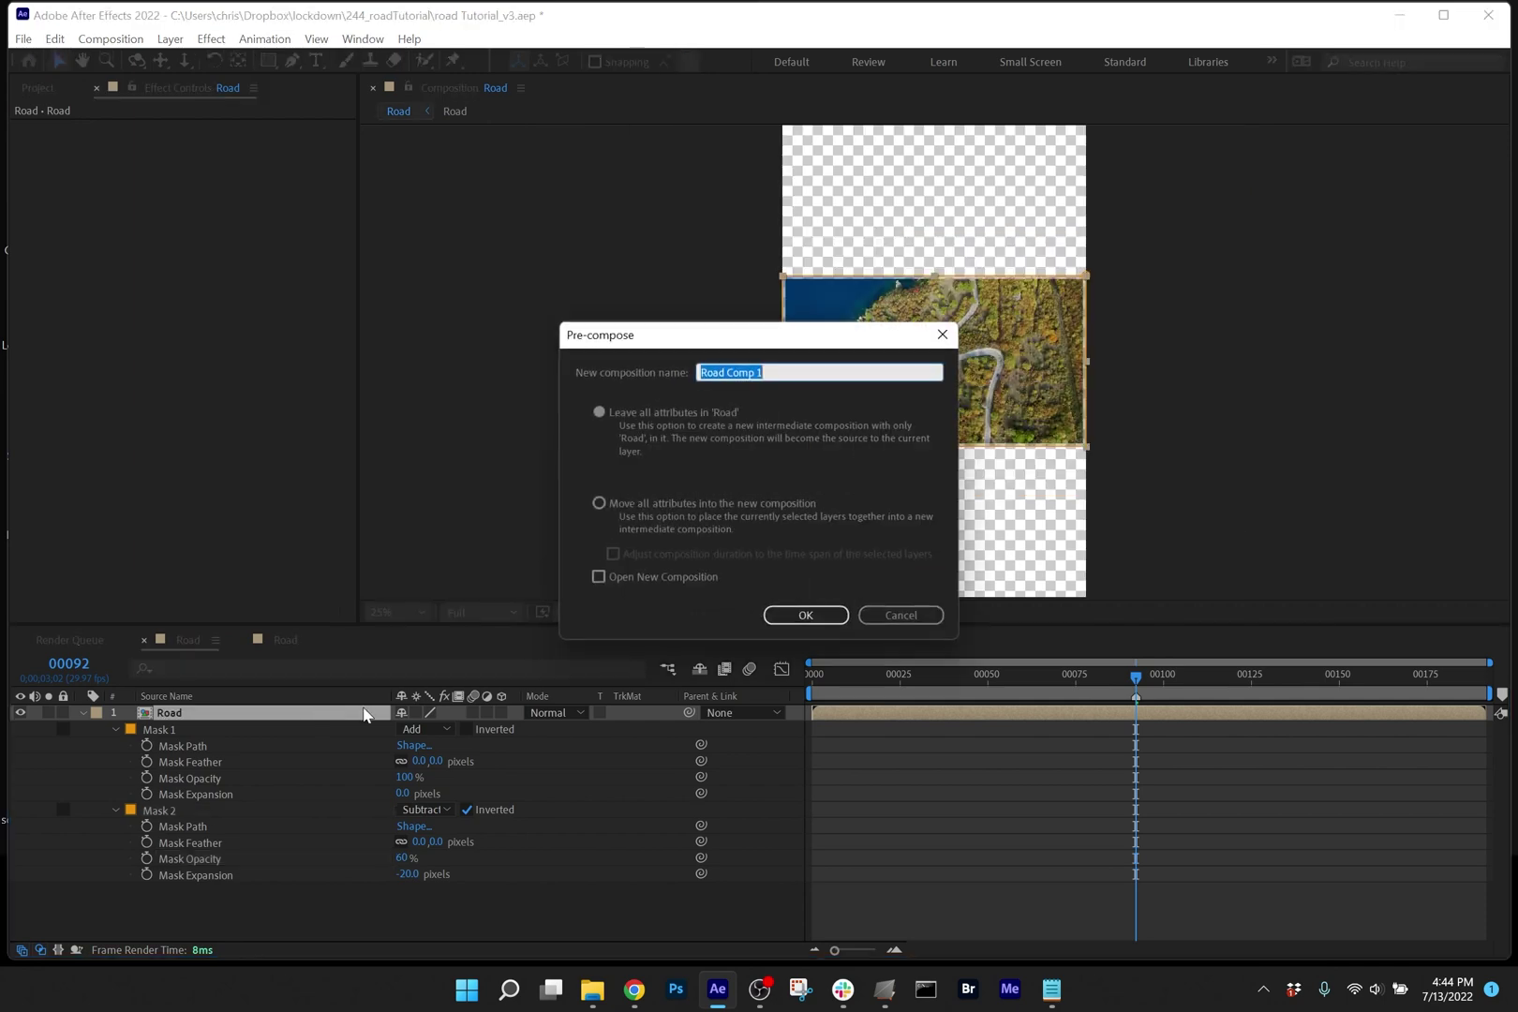
pyautogui.click(679, 501)
pyautogui.click(764, 375)
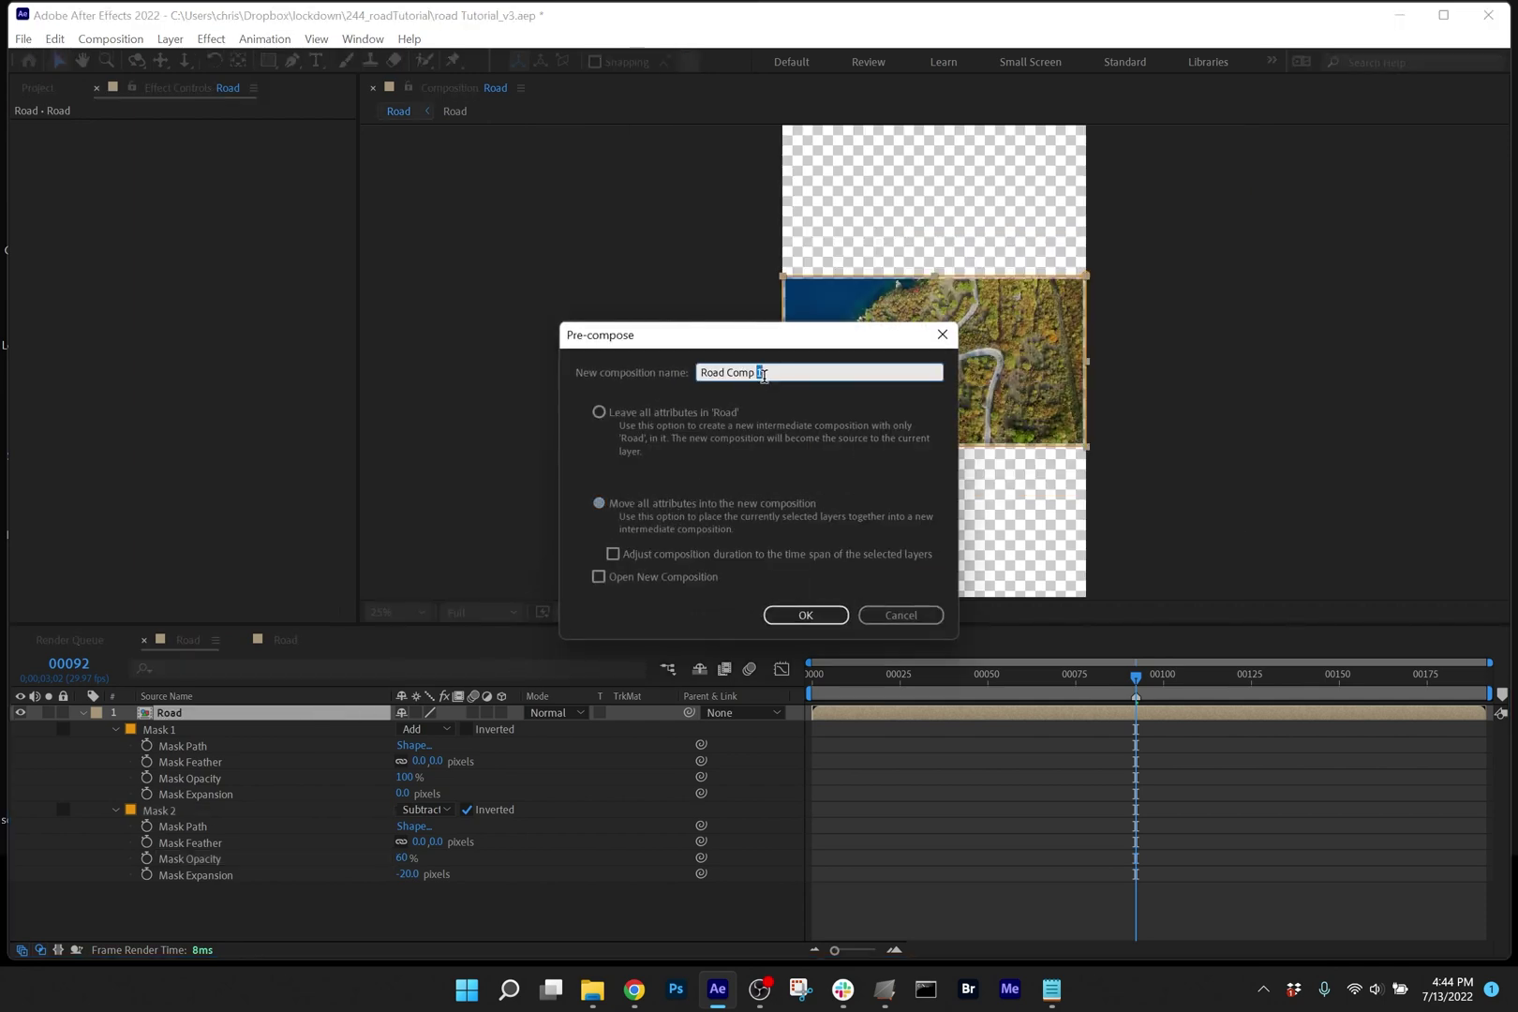
pyautogui.write('Road Expanded')
pyautogui.press('Return')
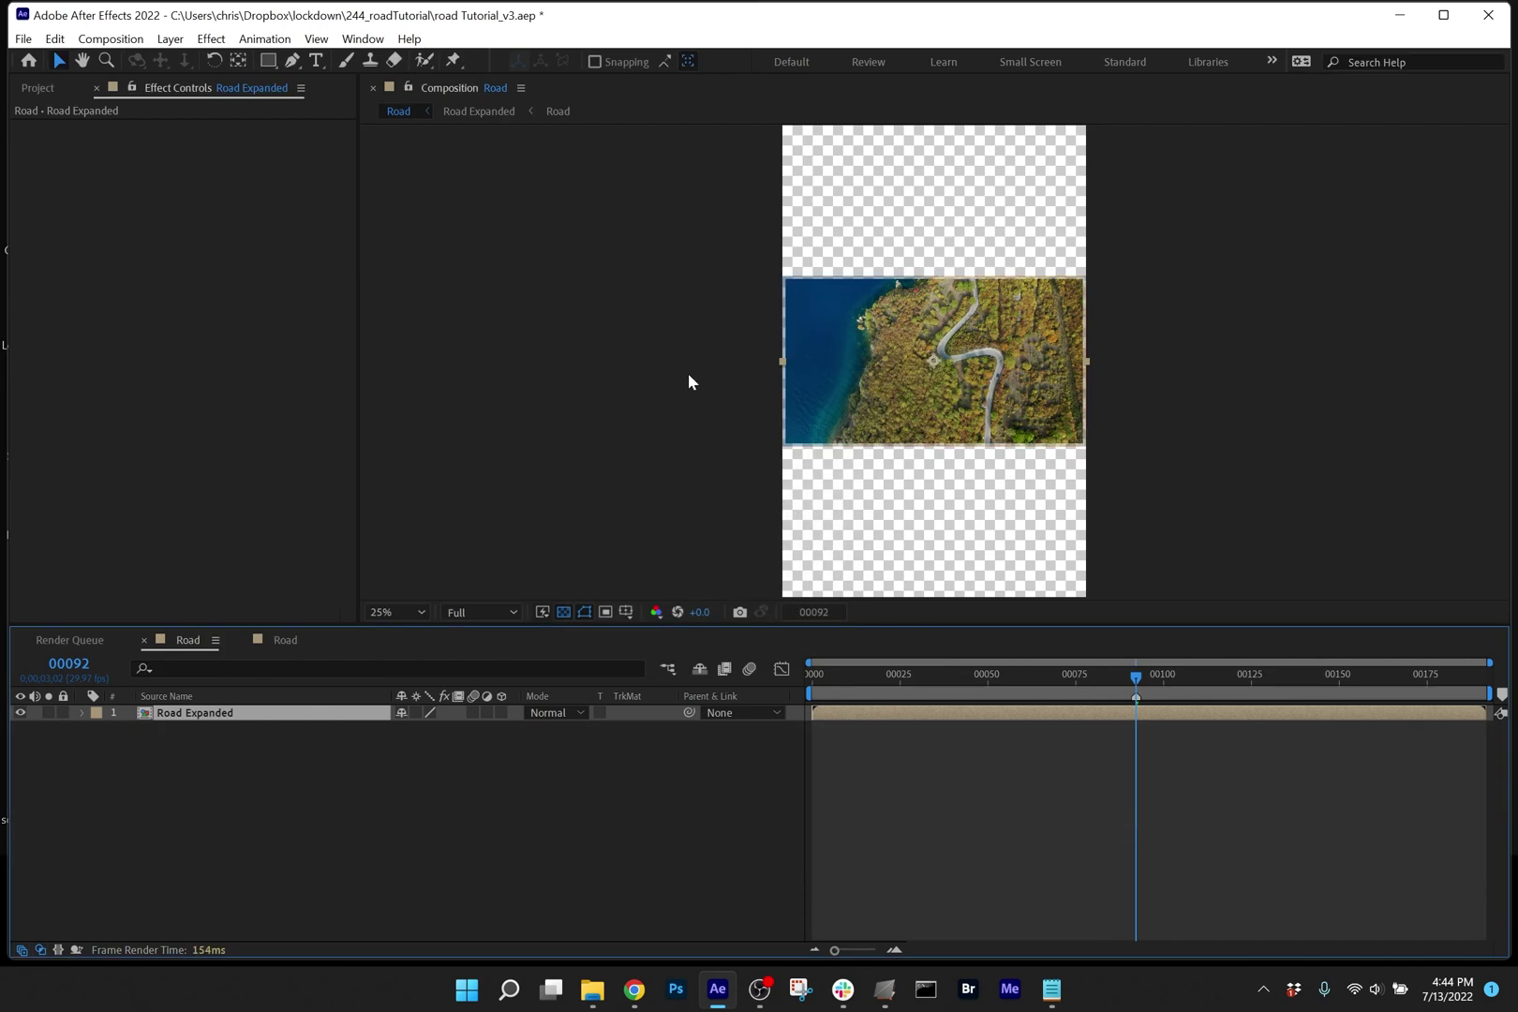
# Apply the Lockdown effect to the Road Expanded layer.
pyautogui.click(210, 39)
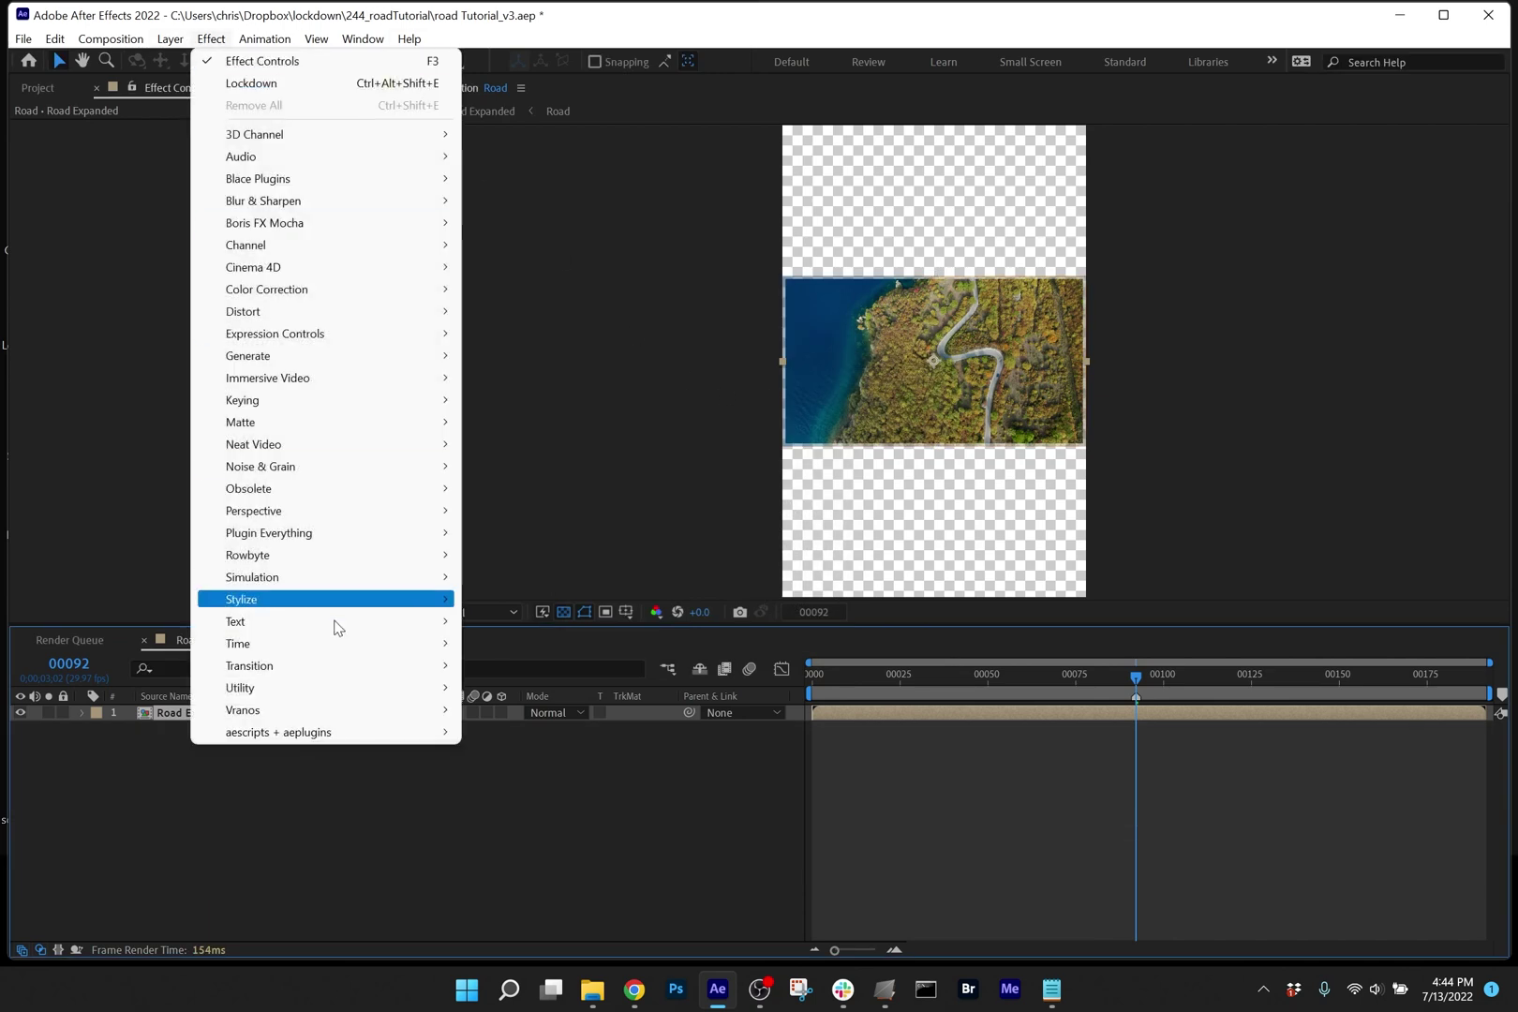
pyautogui.moveTo(413, 732)
pyautogui.click(513, 741)
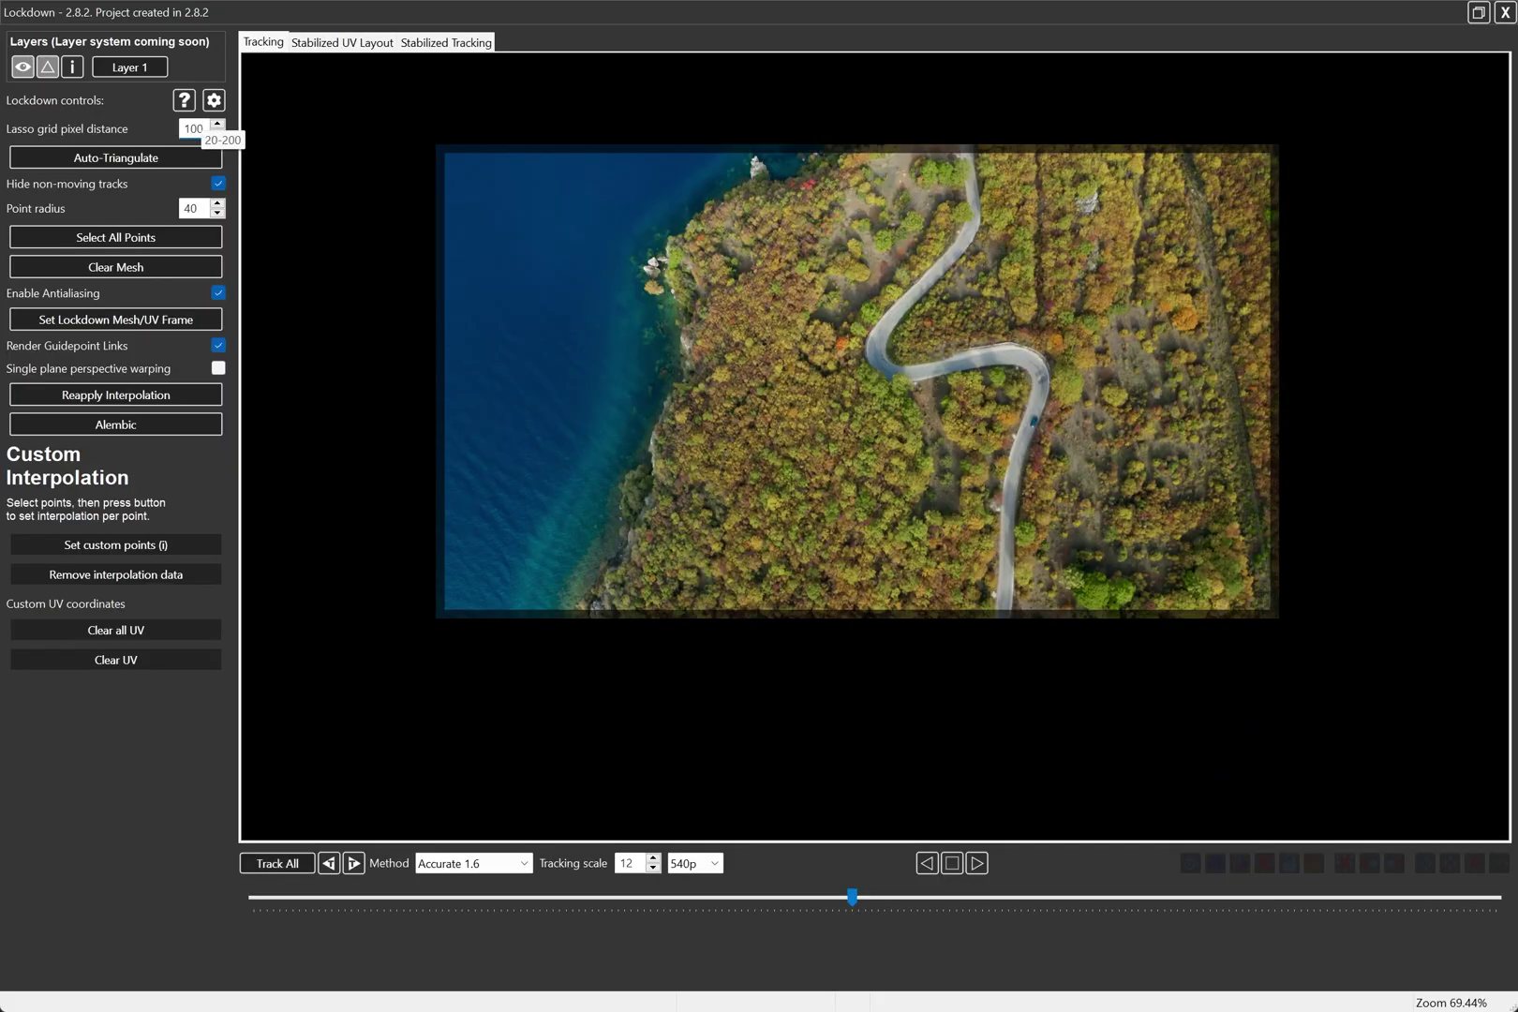
# Set lasso grid spacing to 100, add points over the coastline land, and track them all.
pyautogui.click(563, 638)
pyautogui.moveTo(568, 631)
pyautogui.mouseDown()
pyautogui.moveTo(660, 371)
pyautogui.moveTo(668, 275)
pyautogui.moveTo(735, 208)
pyautogui.moveTo(814, 162)
pyautogui.moveTo(992, 143)
pyautogui.moveTo(1249, 149)
pyautogui.moveTo(1290, 176)
pyautogui.moveTo(1281, 661)
pyautogui.mouseUp()
pyautogui.click(286, 863)
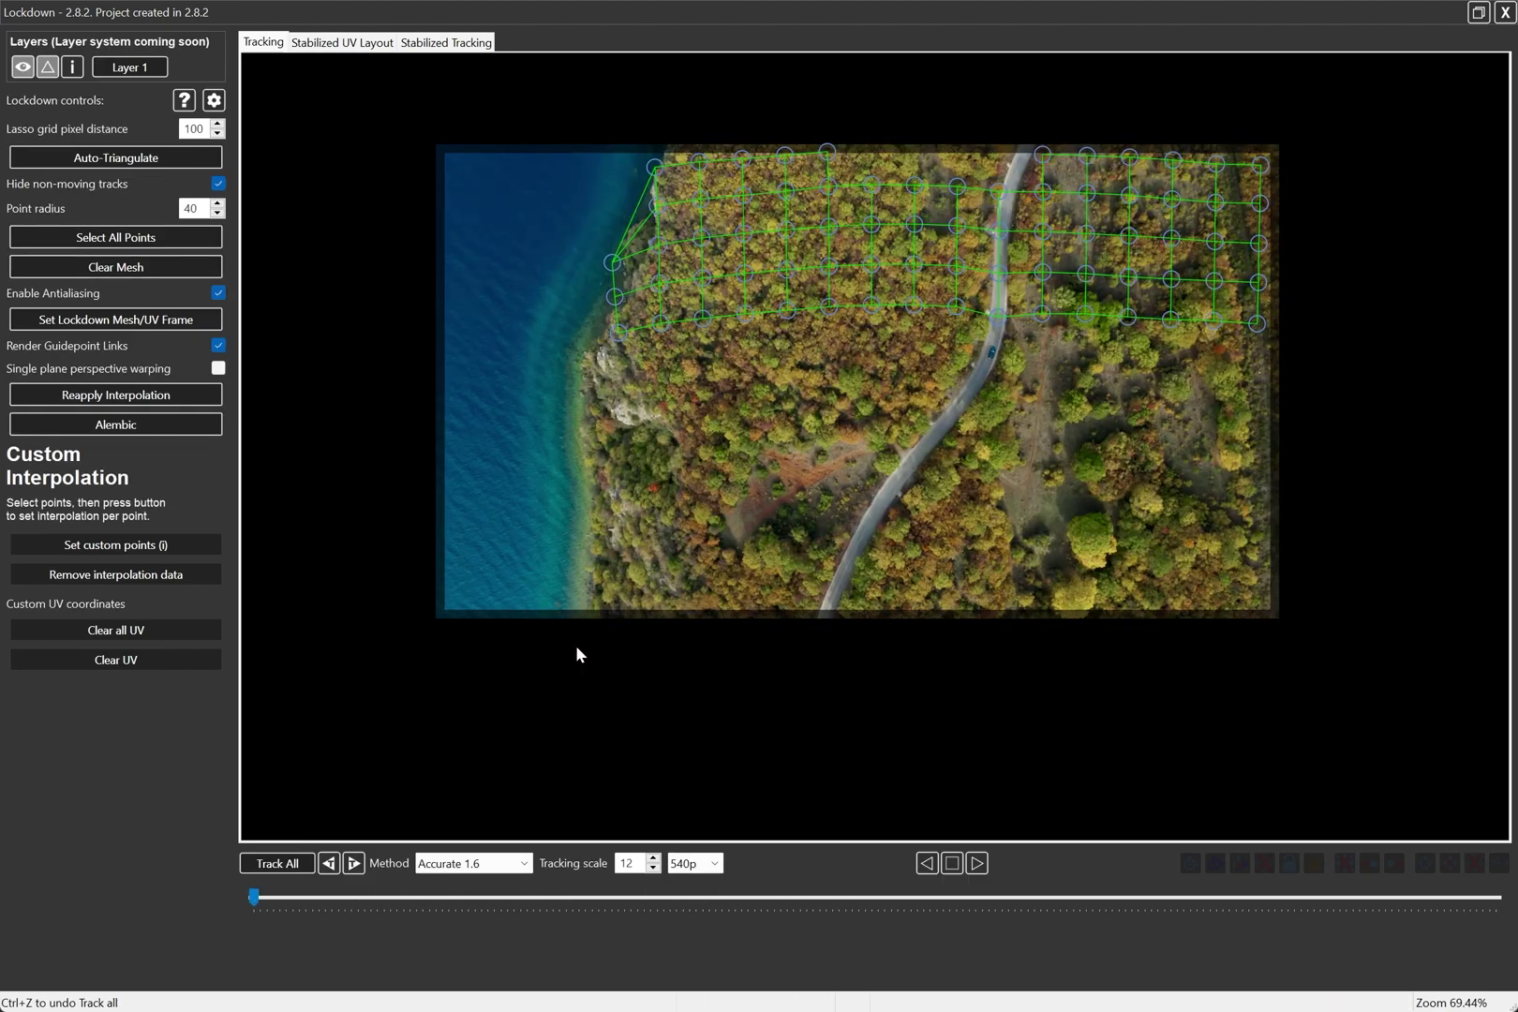
# Add more coastline point grids, plus a new grid on the land at the clip's last frame.
pyautogui.moveTo(588, 644)
pyautogui.mouseDown()
pyautogui.moveTo(605, 354)
pyautogui.moveTo(861, 327)
pyautogui.moveTo(1236, 349)
pyautogui.moveTo(1319, 380)
pyautogui.moveTo(1296, 646)
pyautogui.mouseUp()
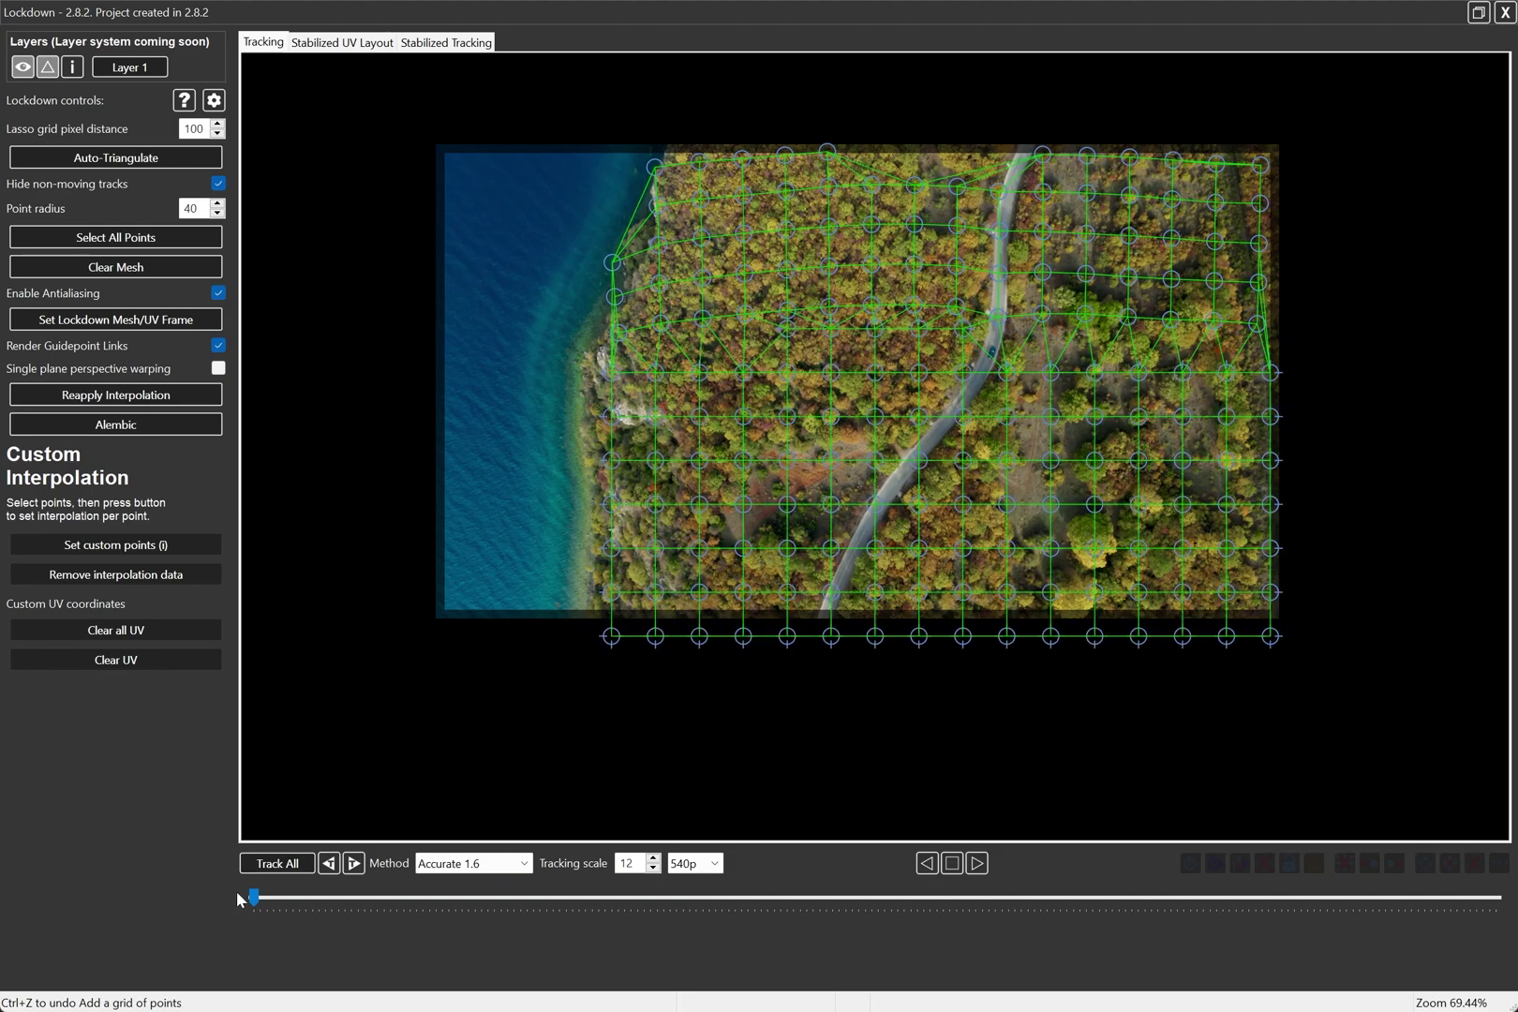
pyautogui.moveTo(251, 897); pyautogui.dragTo(1496, 898)
pyautogui.moveTo(658, 562)
pyautogui.mouseDown()
pyautogui.moveTo(756, 431)
pyautogui.moveTo(831, 365)
pyautogui.moveTo(917, 154)
pyautogui.moveTo(1071, 113)
pyautogui.moveTo(1260, 124)
pyautogui.moveTo(1326, 170)
pyautogui.moveTo(1326, 308)
pyautogui.moveTo(1291, 451)
pyautogui.moveTo(900, 471)
pyautogui.moveTo(668, 572)
pyautogui.mouseUp()
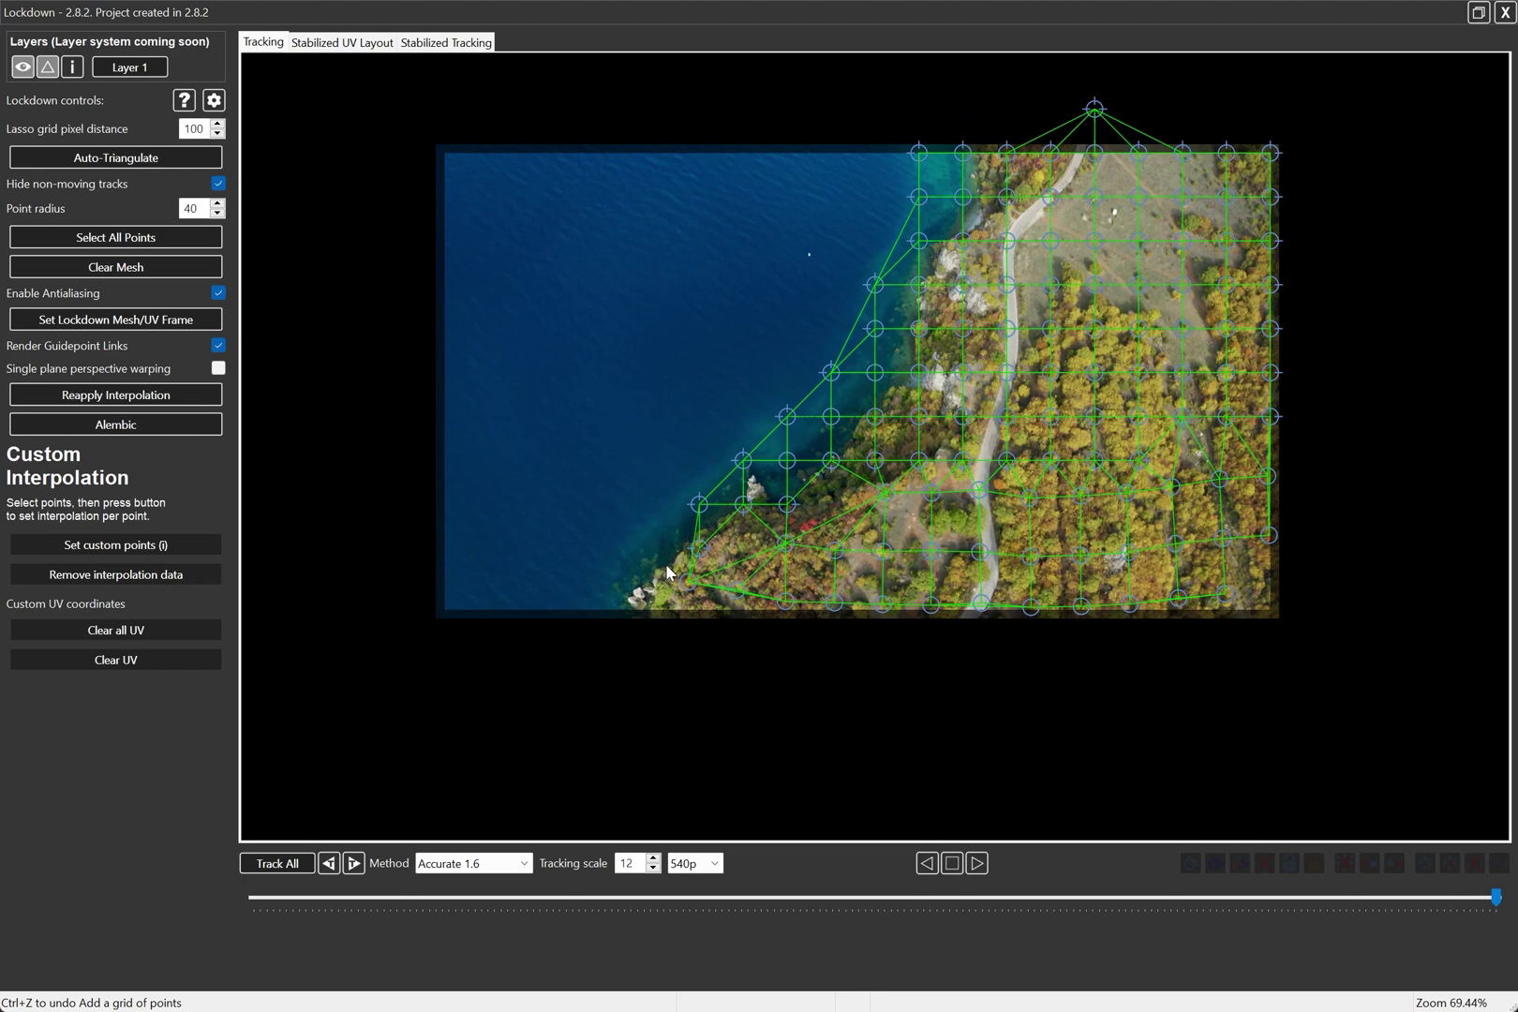
# Track all points again and centre the footage in the view.
pyautogui.click(290, 866)
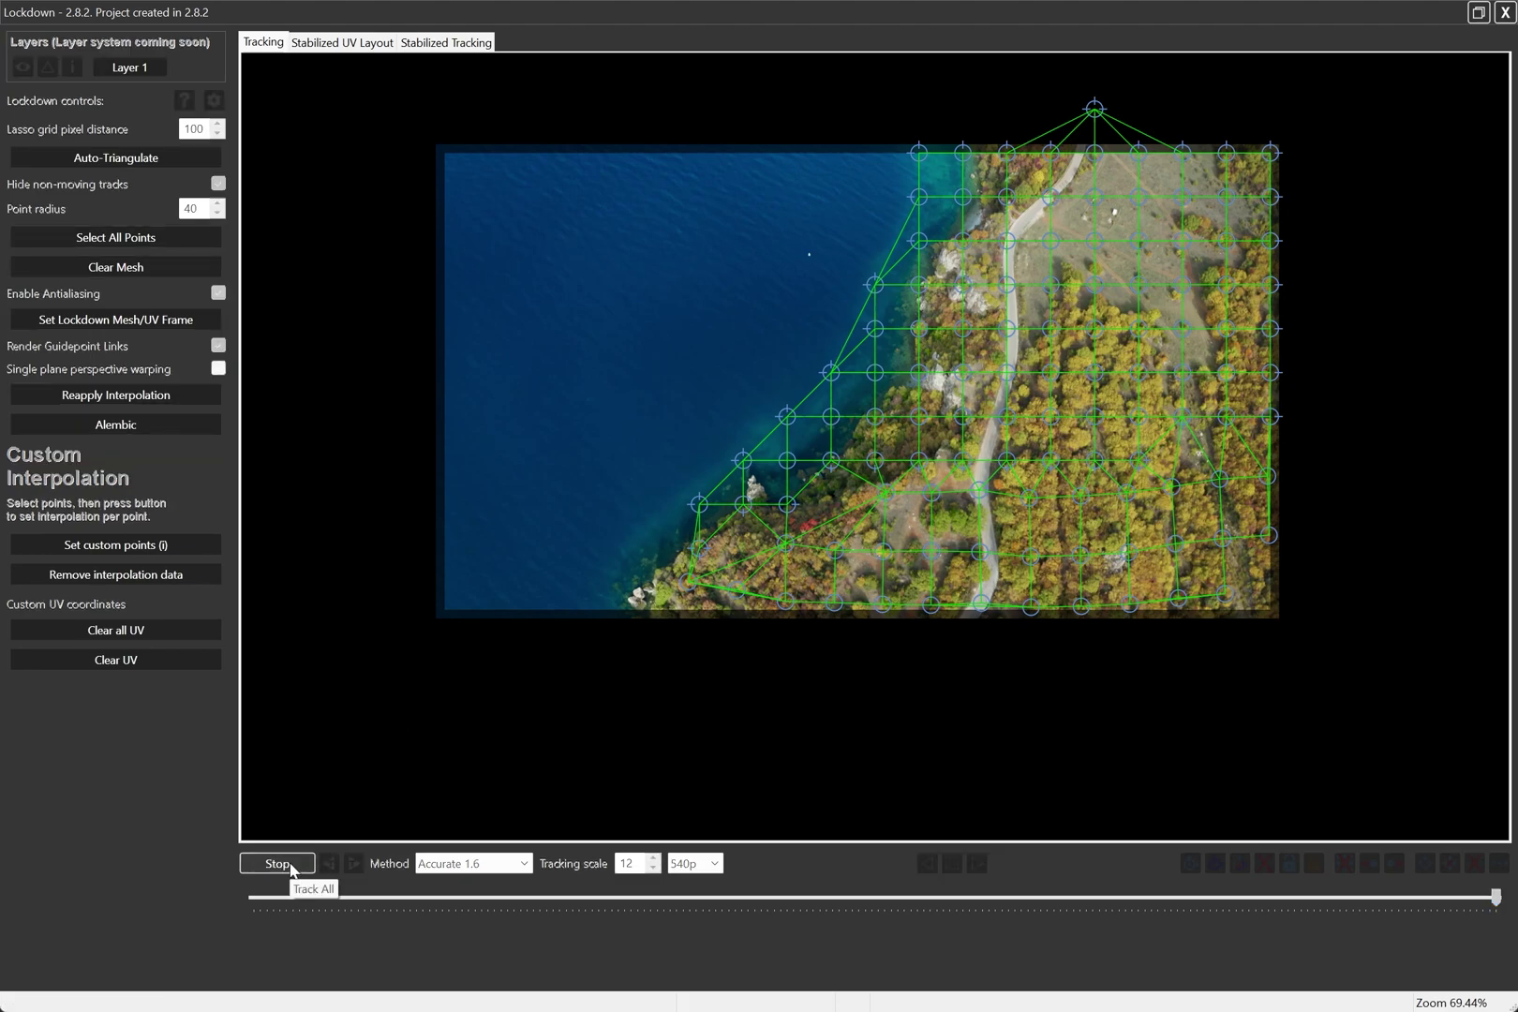
pyautogui.scroll(-1, 855, 302)
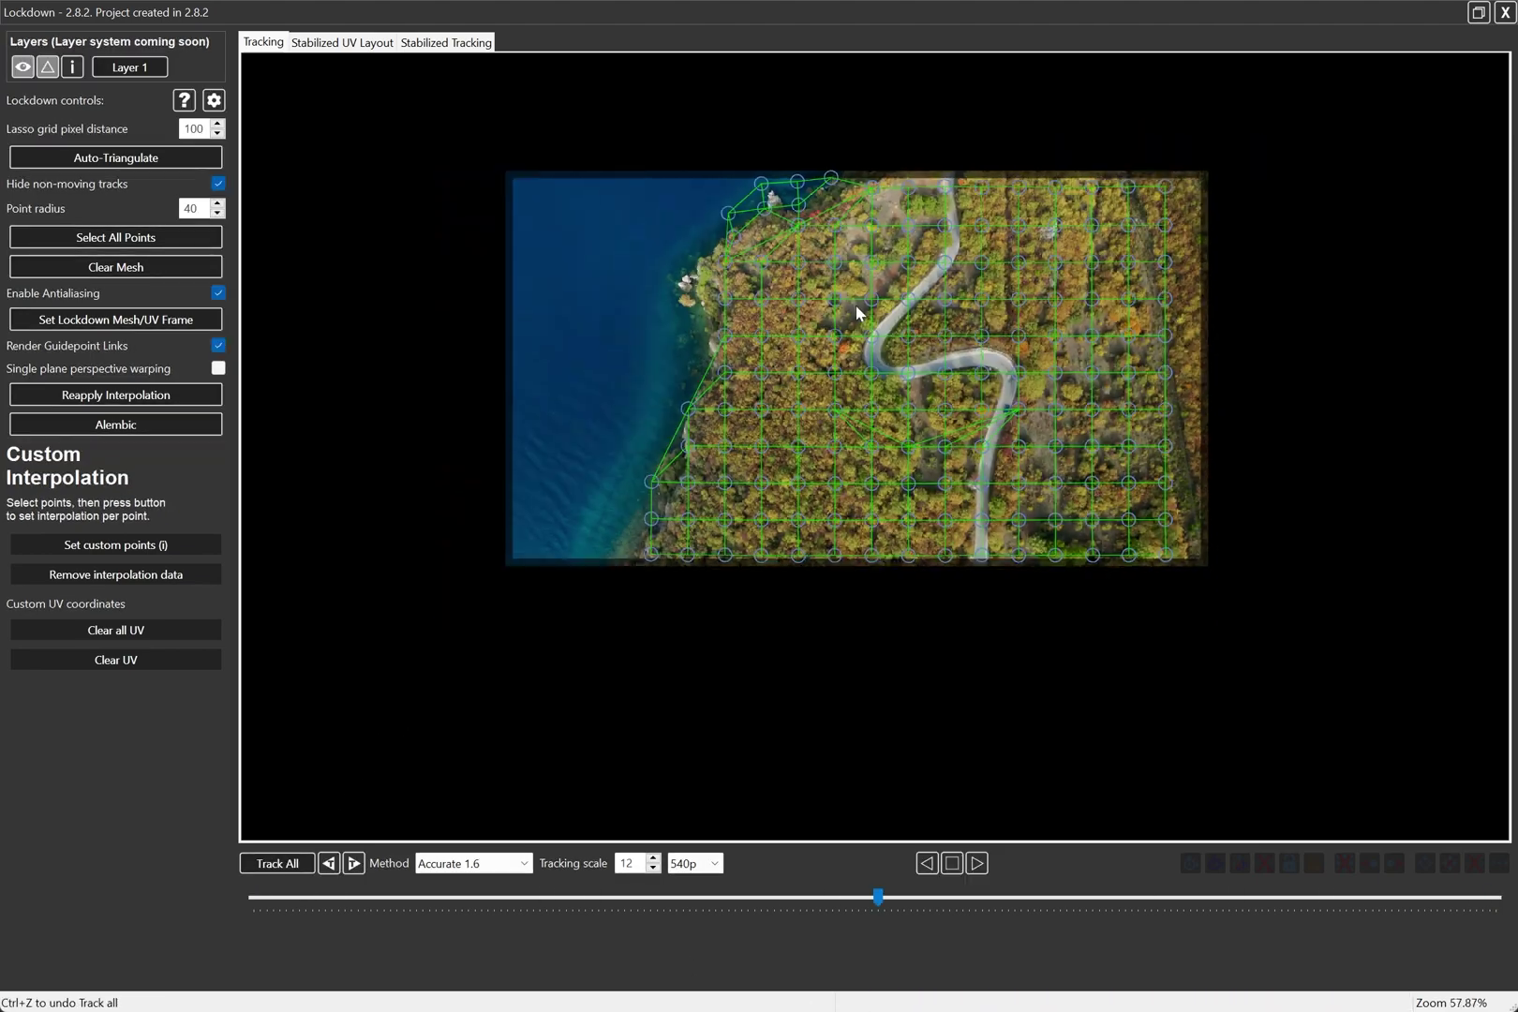
pyautogui.scroll(-1, 856, 310)
pyautogui.moveTo(856, 311); pyautogui.dragTo(855, 402)
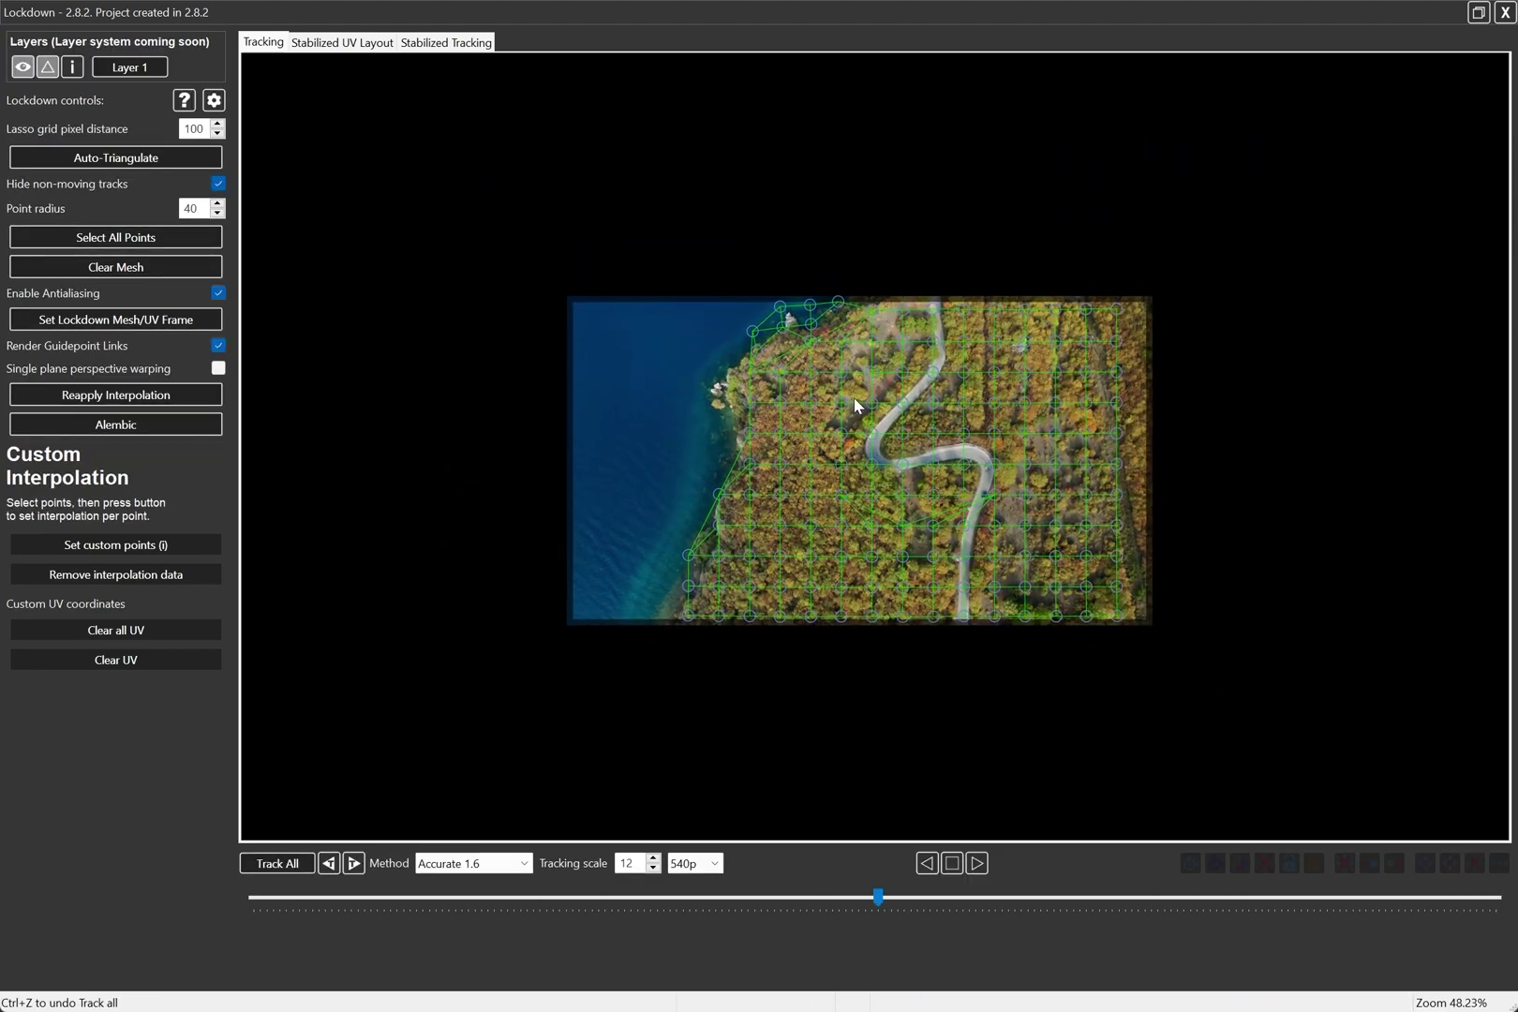
# Interpolate all points as a unified plane and scrub through the clip to check the mesh.
pyautogui.click(79, 74)
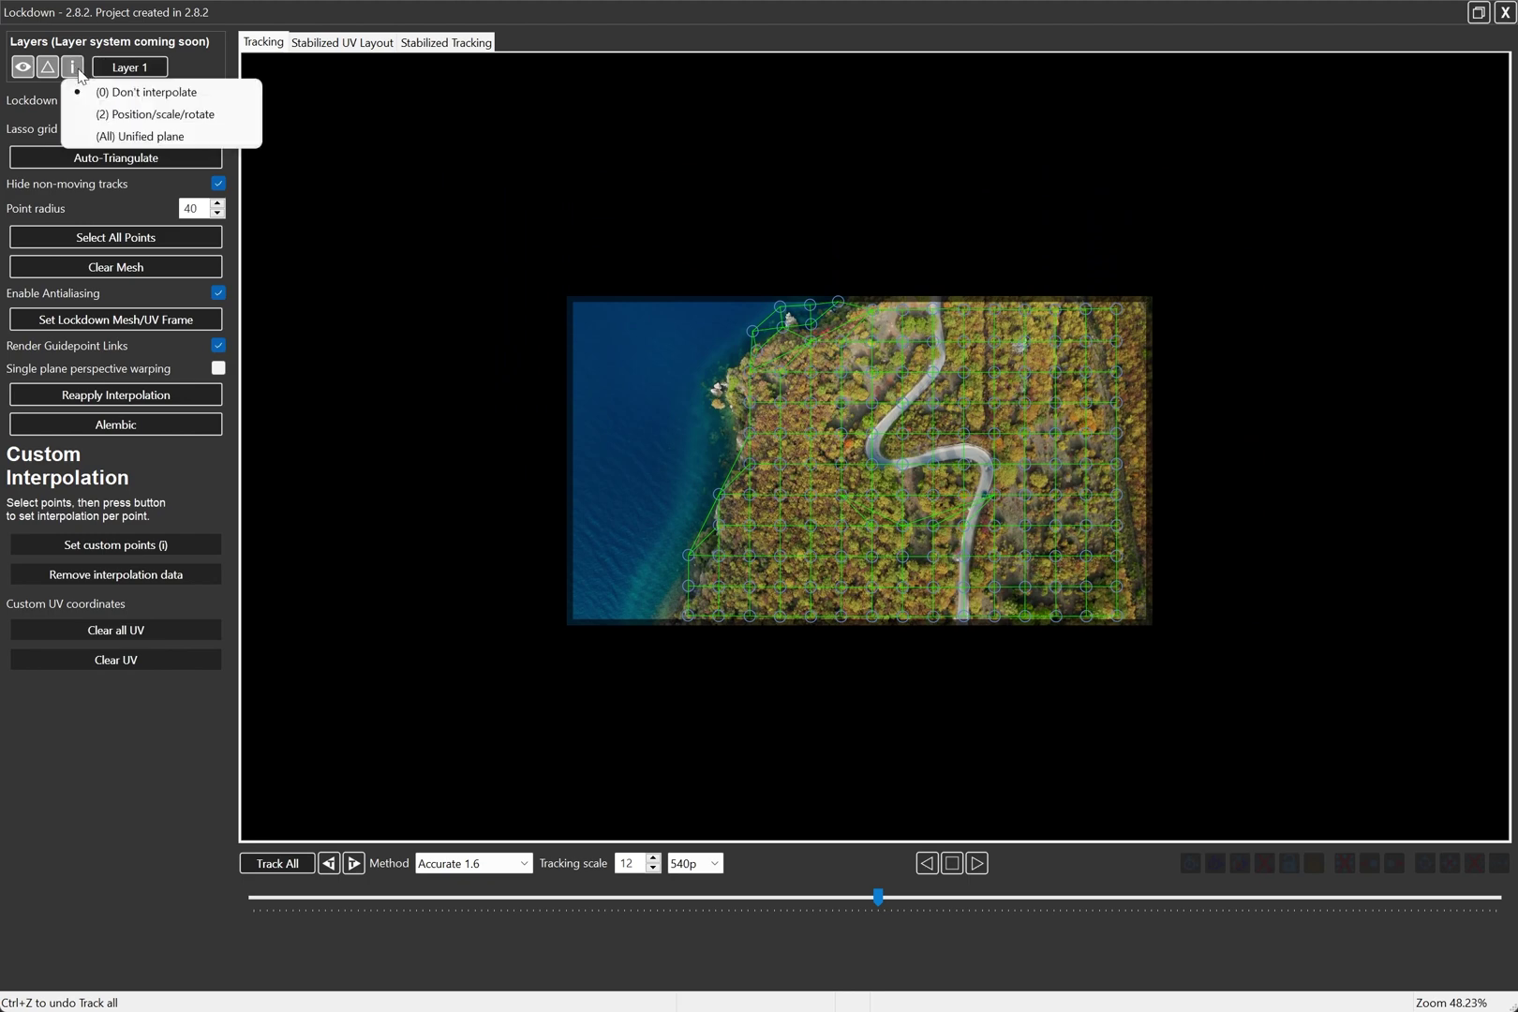
pyautogui.click(139, 137)
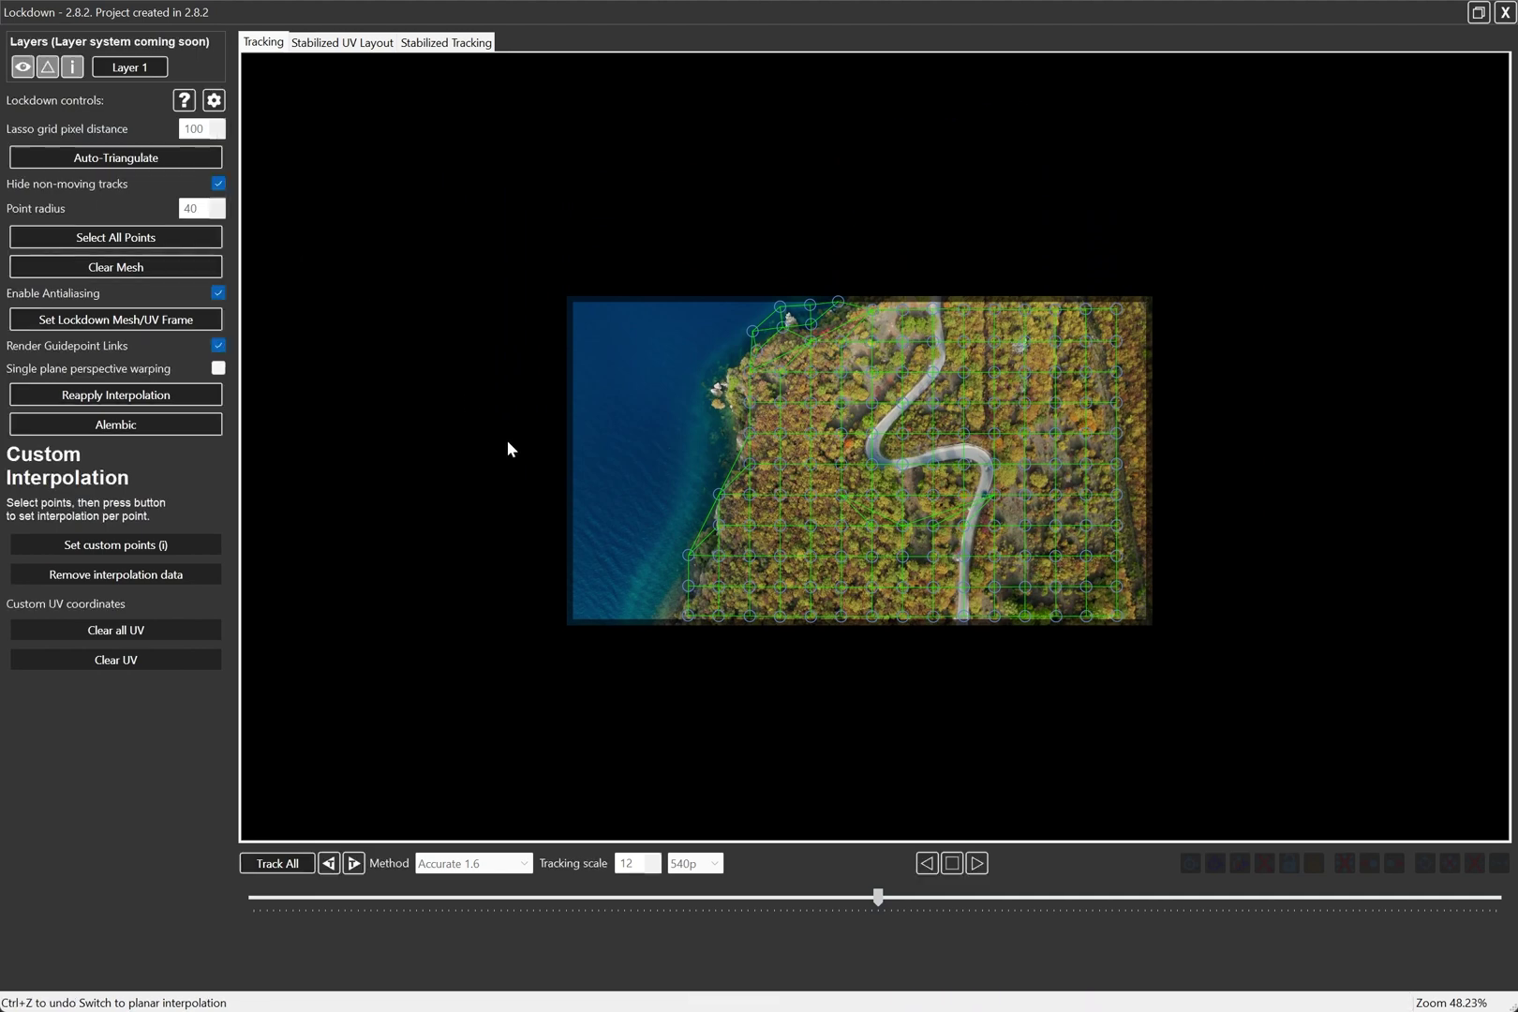
pyautogui.scroll(-2, 803, 435)
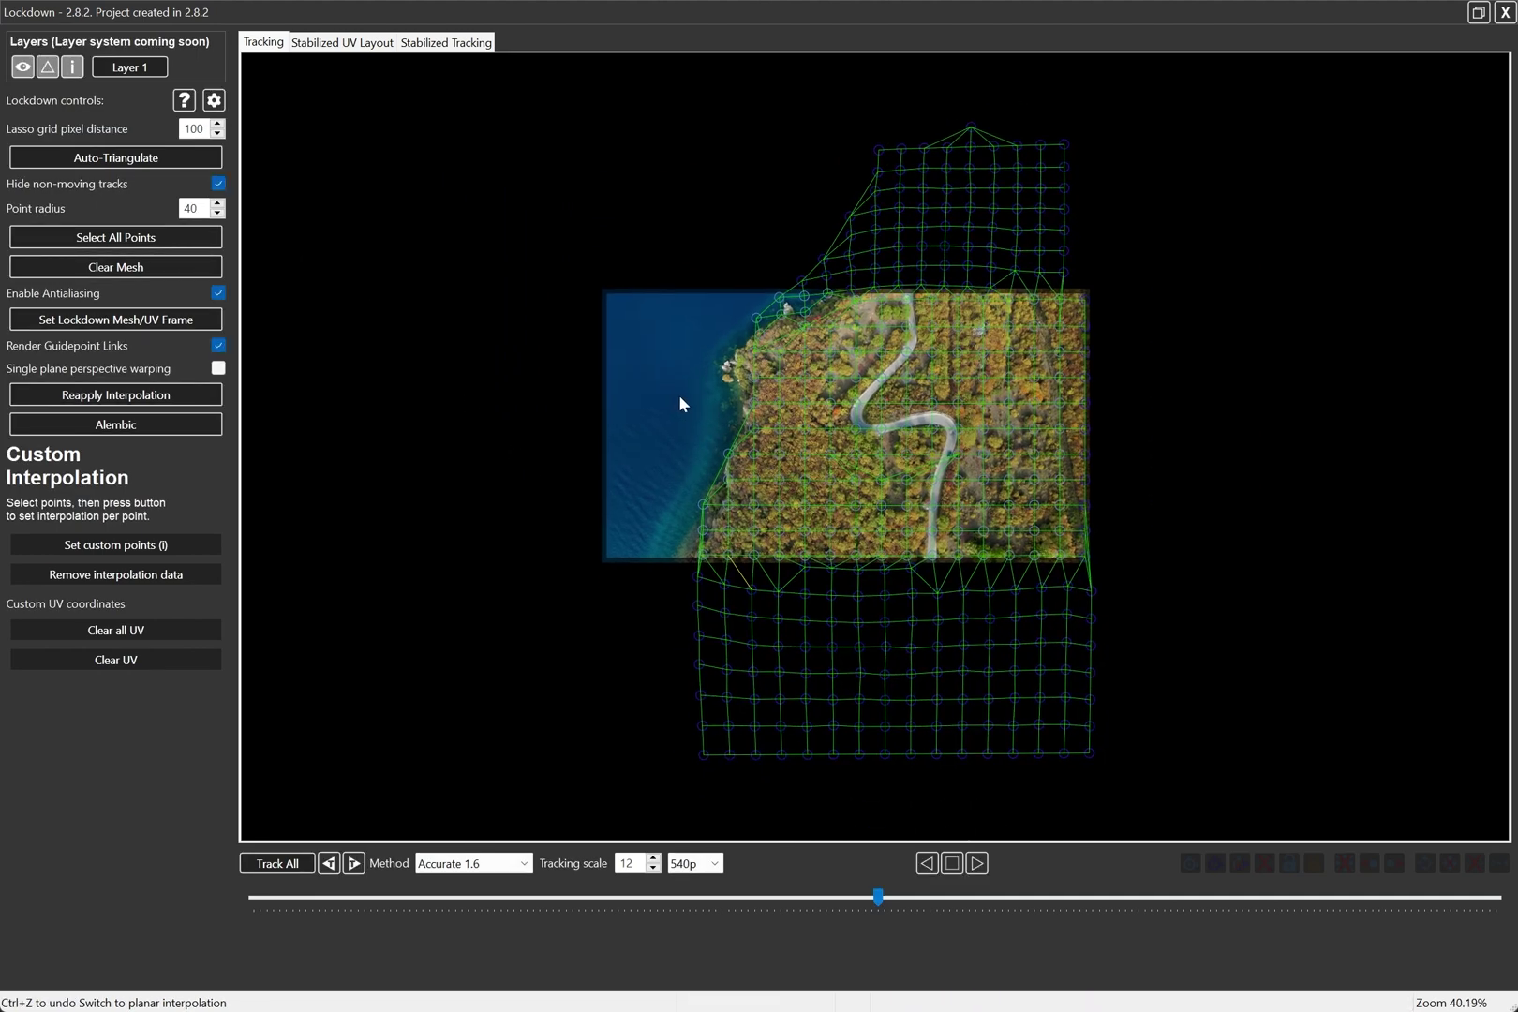
pyautogui.moveTo(880, 901); pyautogui.dragTo(234, 885)
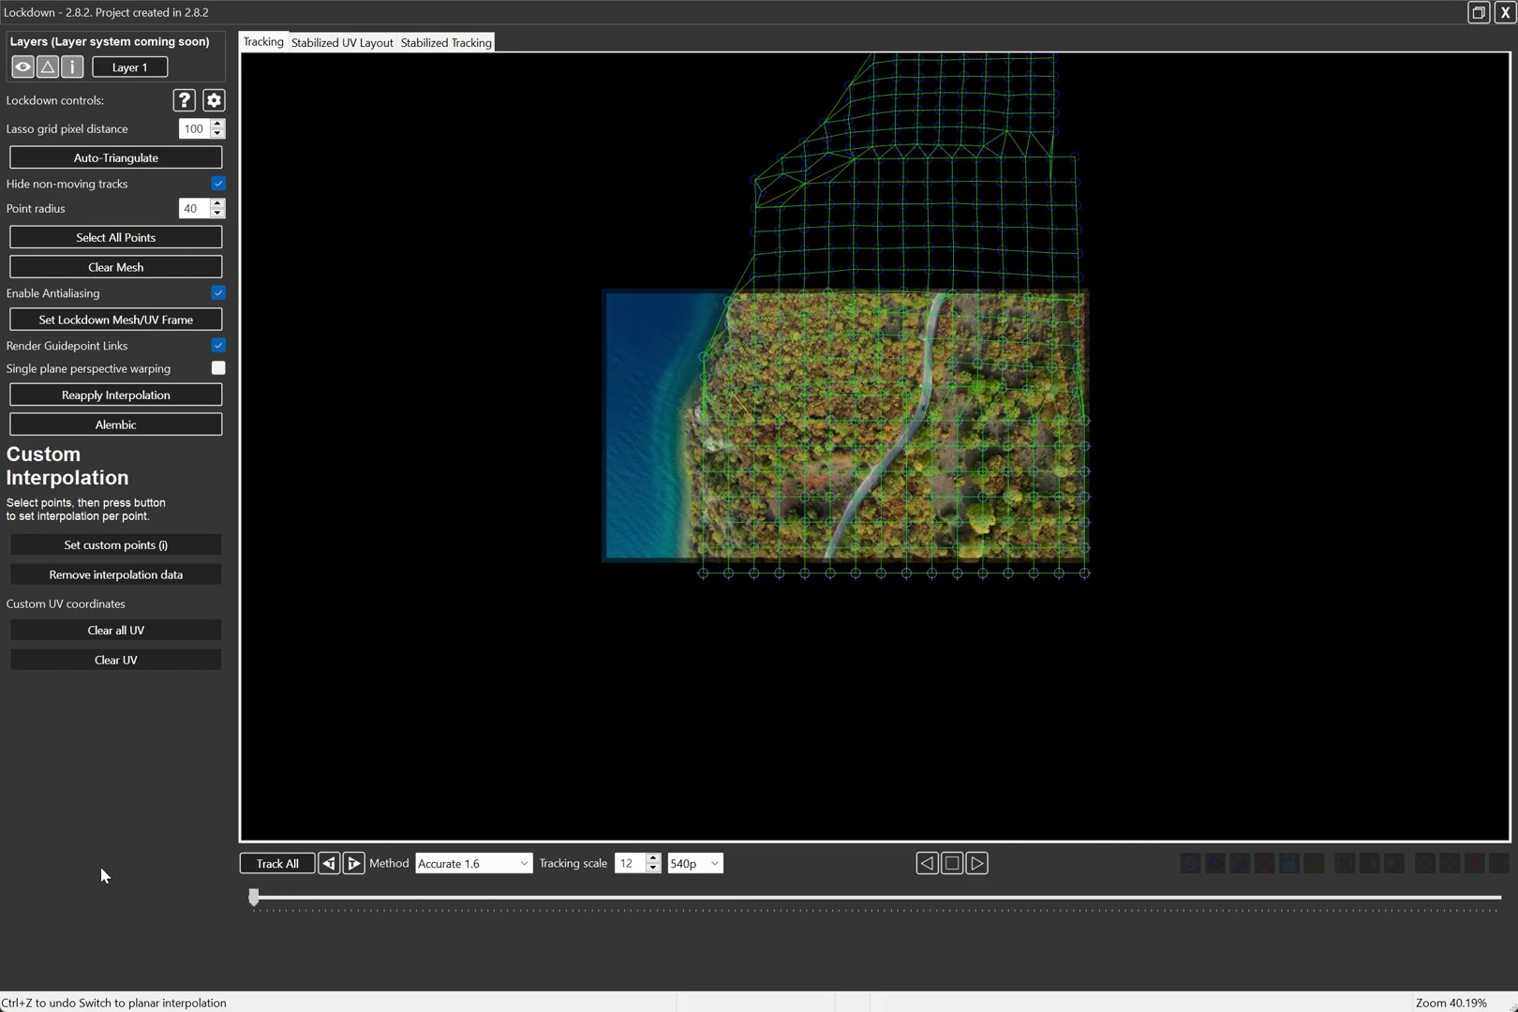
pyautogui.moveTo(115, 877); pyautogui.dragTo(710, 897)
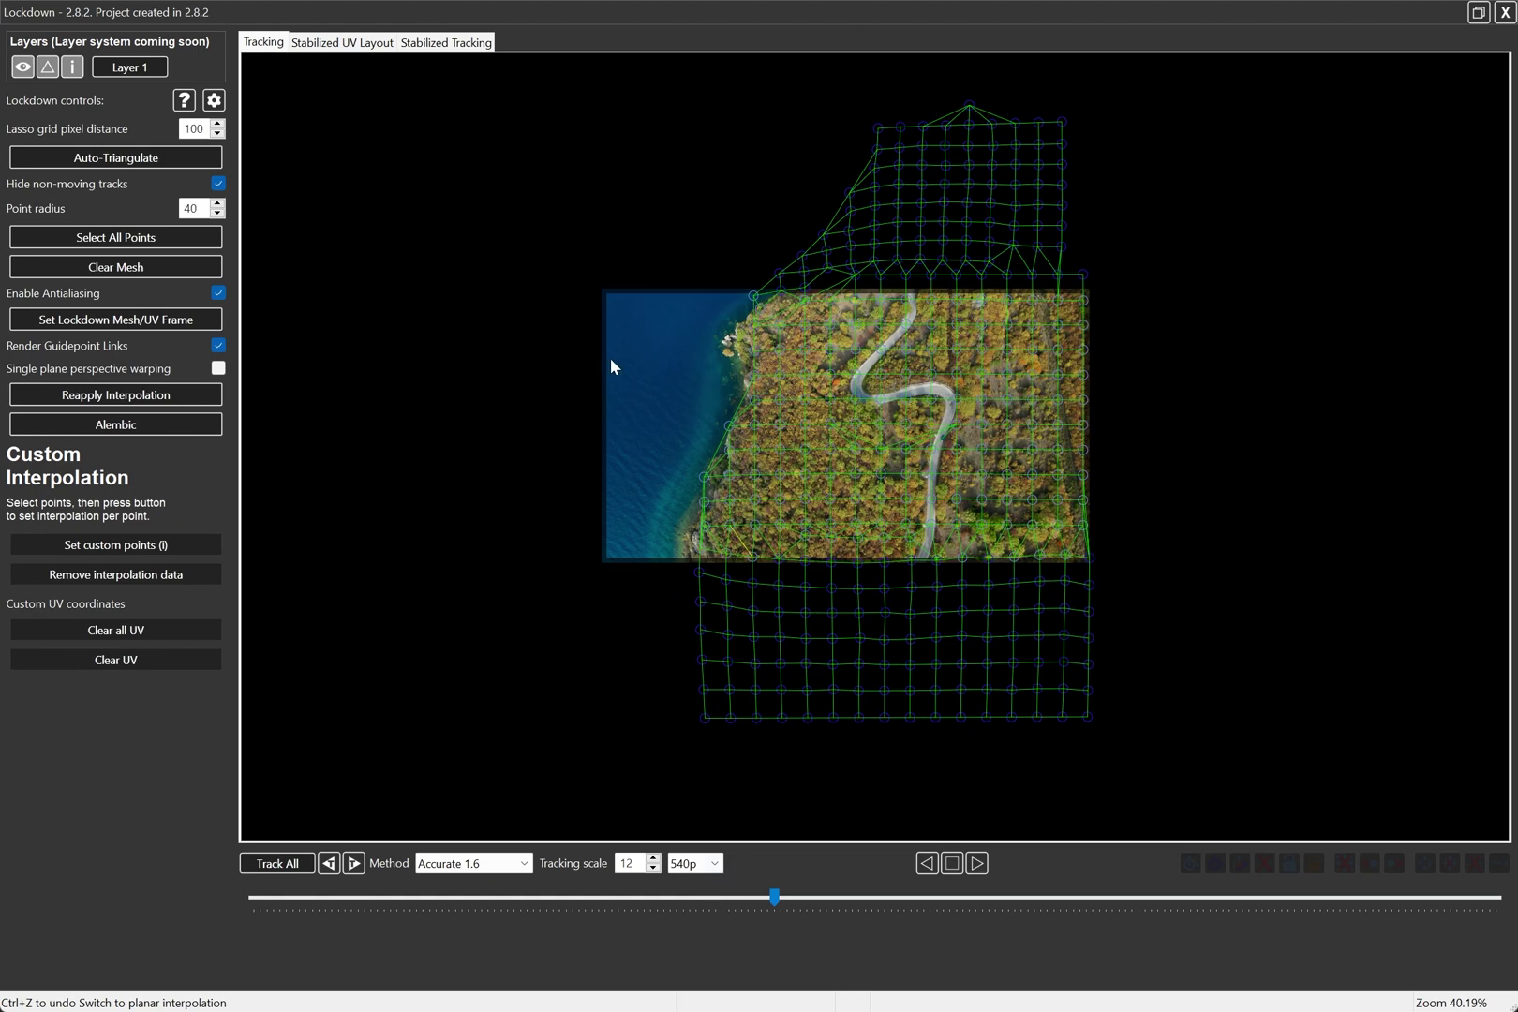
# Clear and auto-triangulate the mesh, then set the lockdown mesh from frame 85.
pyautogui.click(177, 272)
pyautogui.click(156, 159)
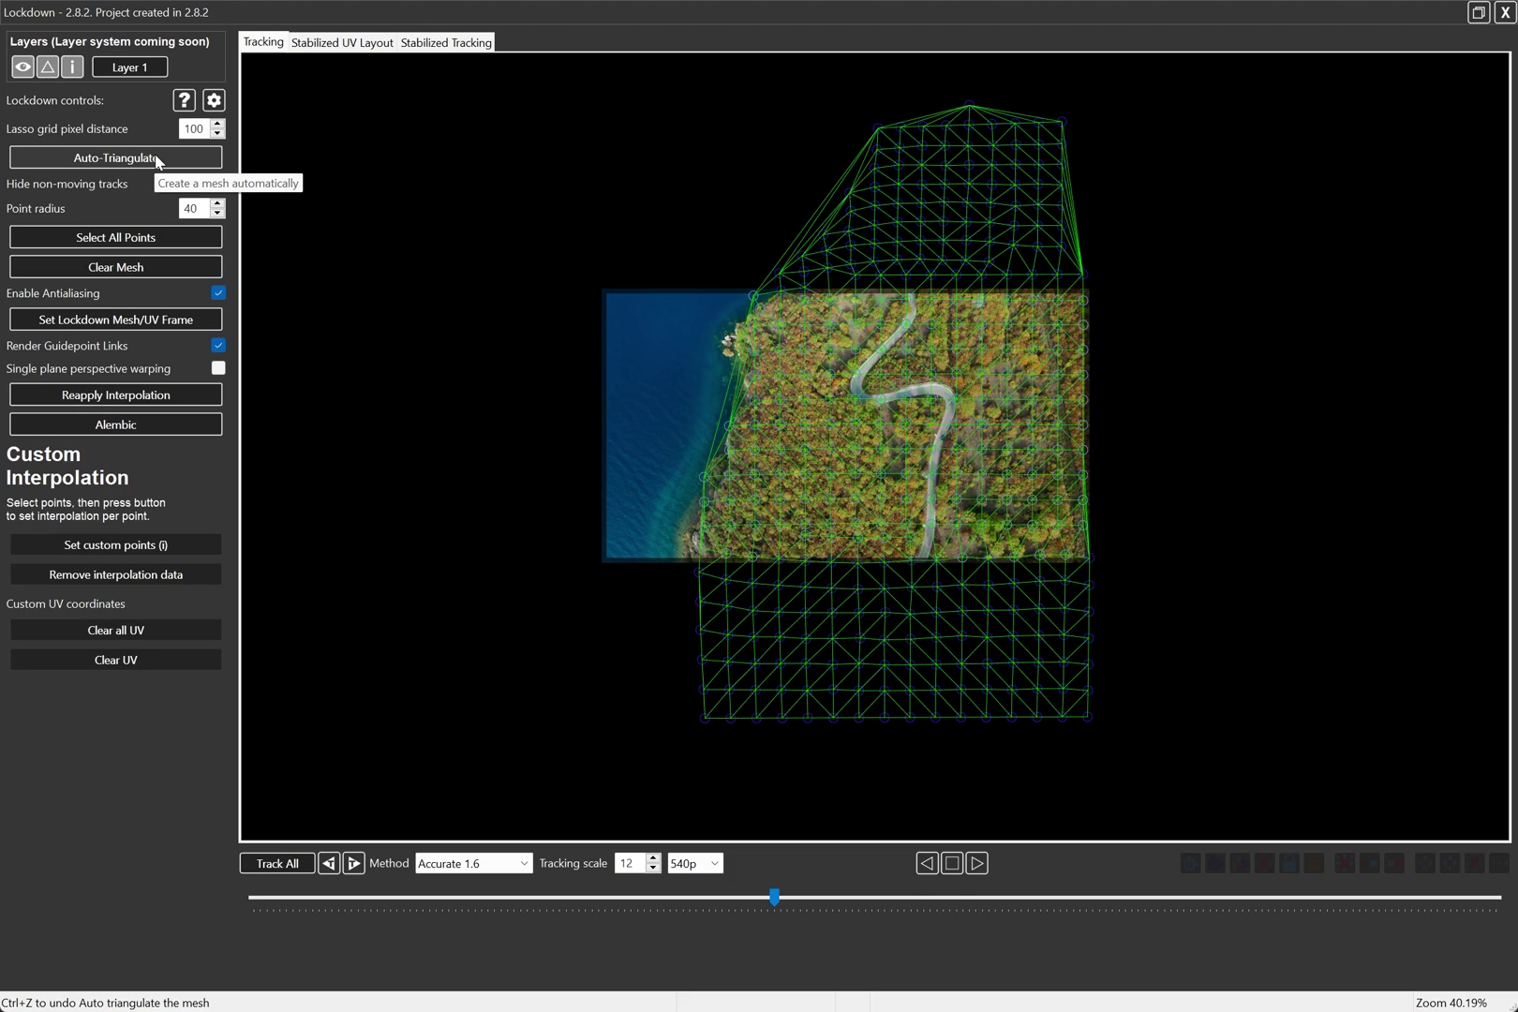
pyautogui.press('Right')
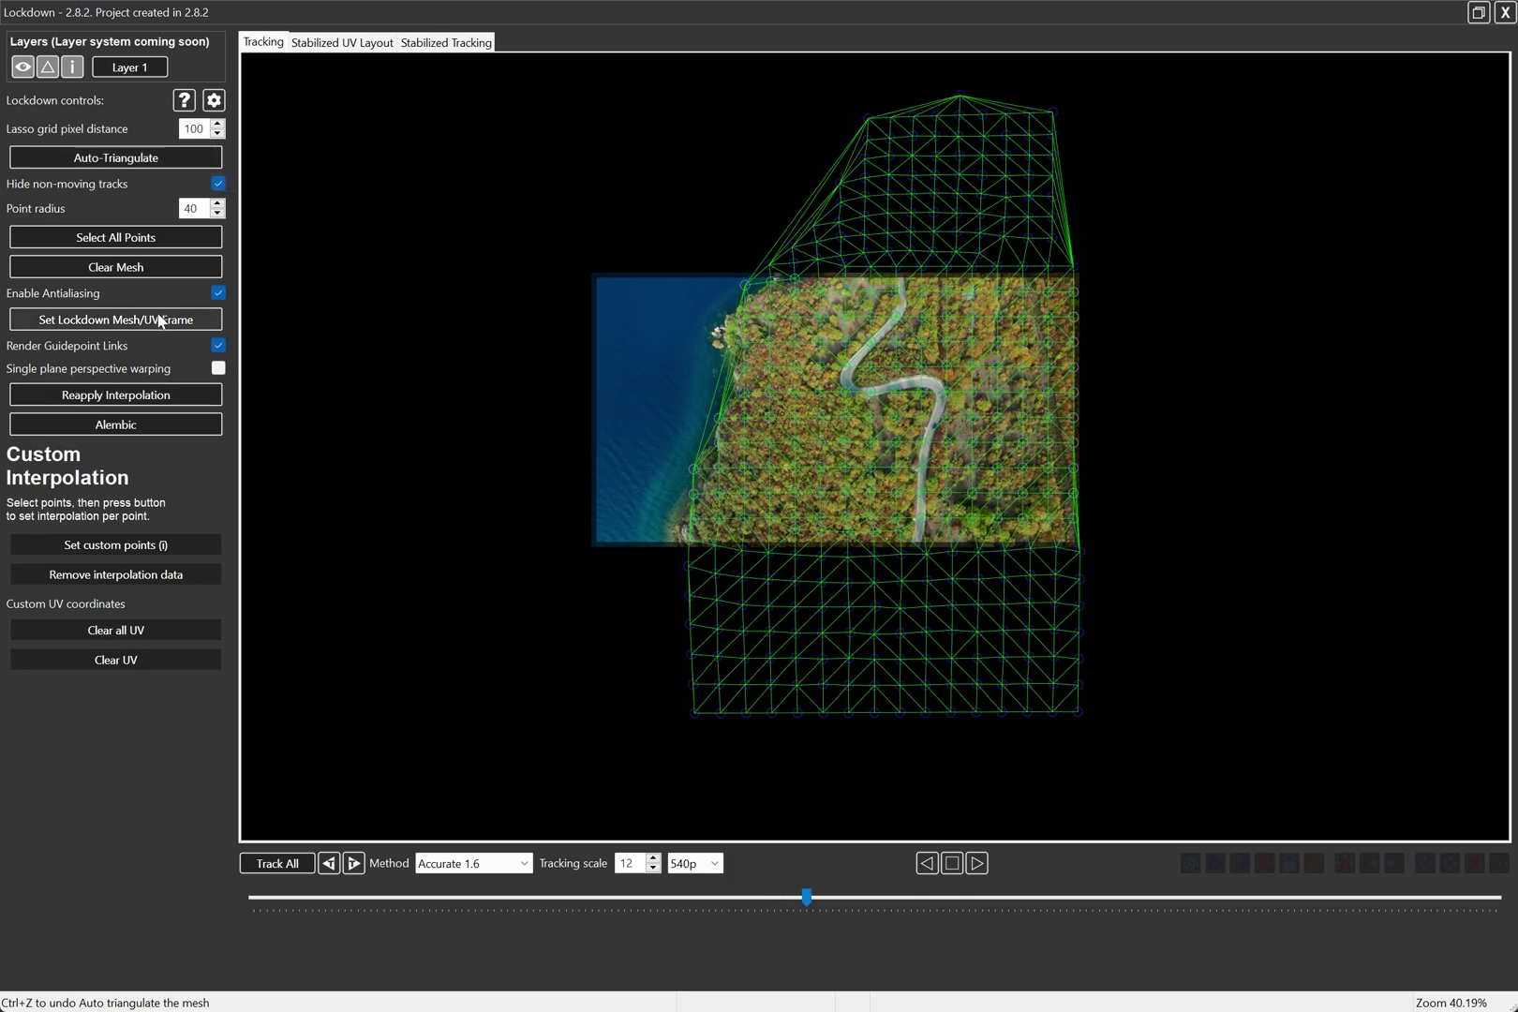
pyautogui.click(139, 321)
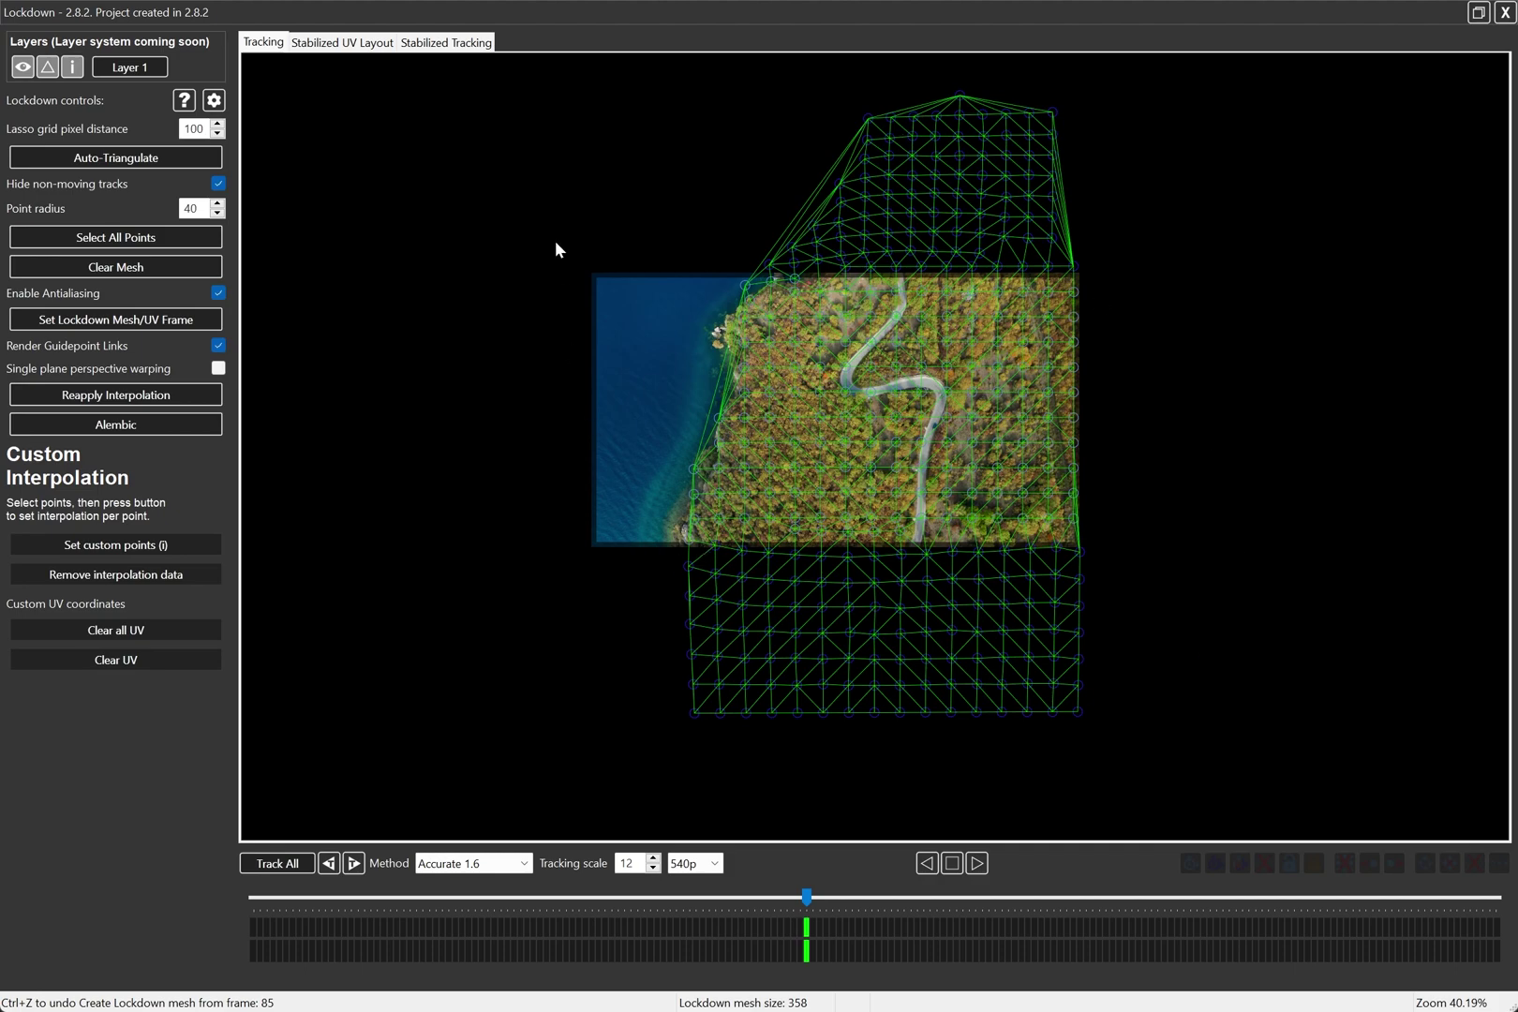
# Delete the four mesh points on the road, re-triangulate, and return to frame 0.
pyautogui.press('1')
pyautogui.scroll(1, 909, 600)
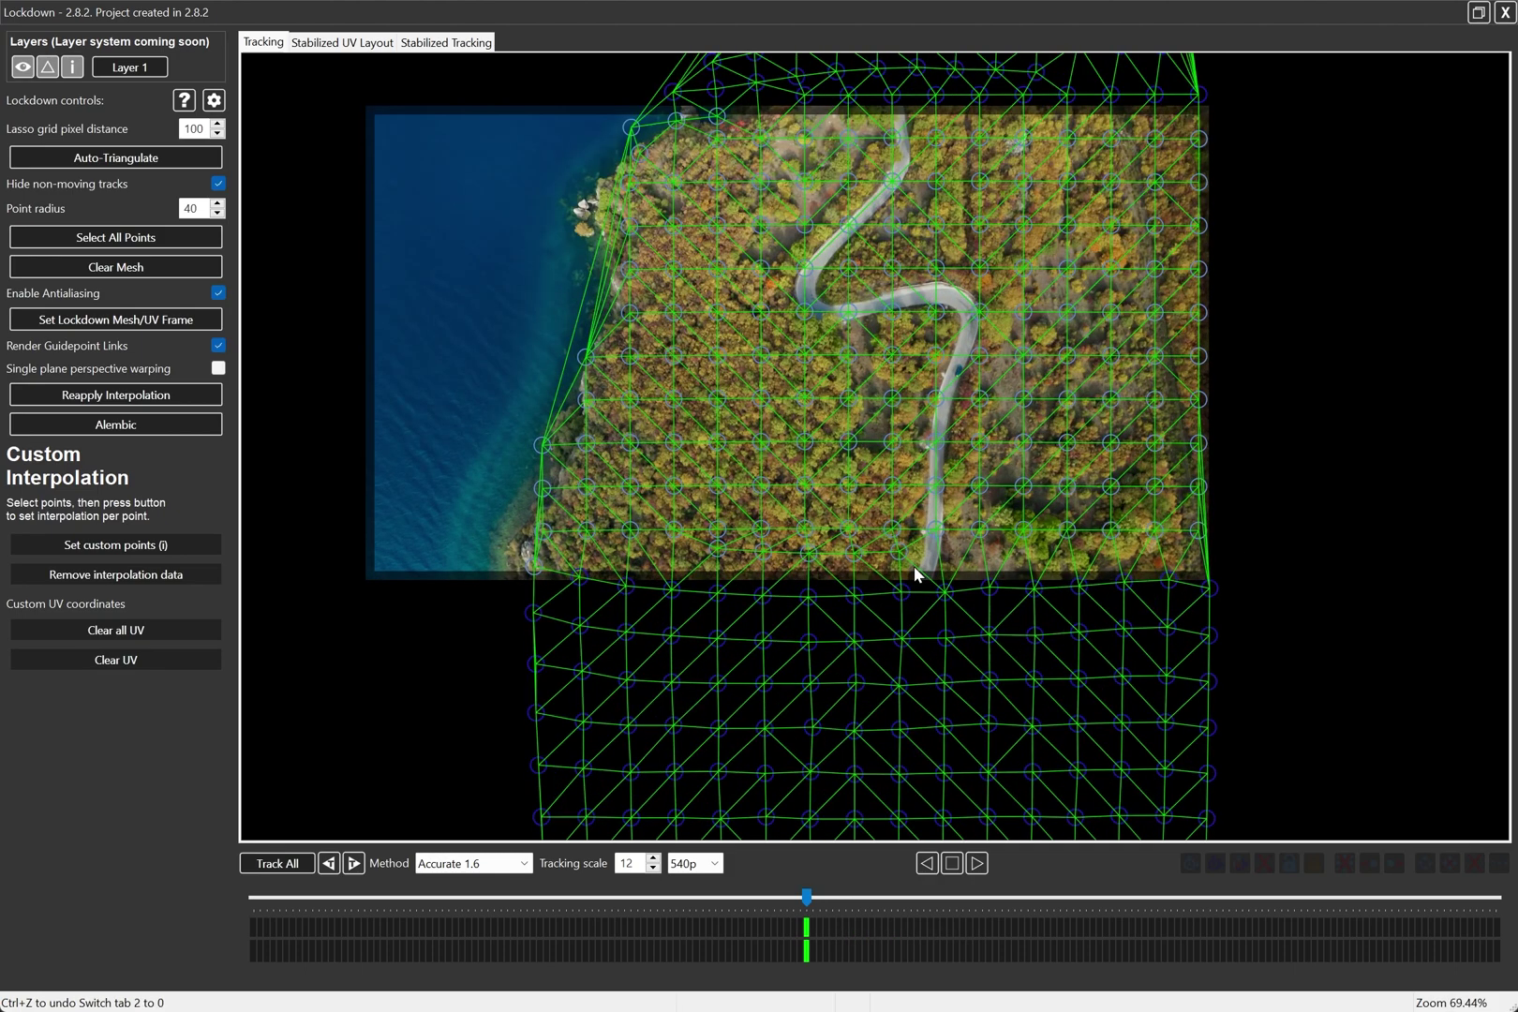
pyautogui.scroll(2, 914, 566)
pyautogui.moveTo(806, 896); pyautogui.dragTo(721, 937)
pyautogui.moveTo(937, 273)
pyautogui.mouseDown()
pyautogui.moveTo(925, 240)
pyautogui.moveTo(901, 505)
pyautogui.moveTo(957, 483)
pyautogui.moveTo(968, 449)
pyautogui.moveTo(984, 245)
pyautogui.mouseUp()
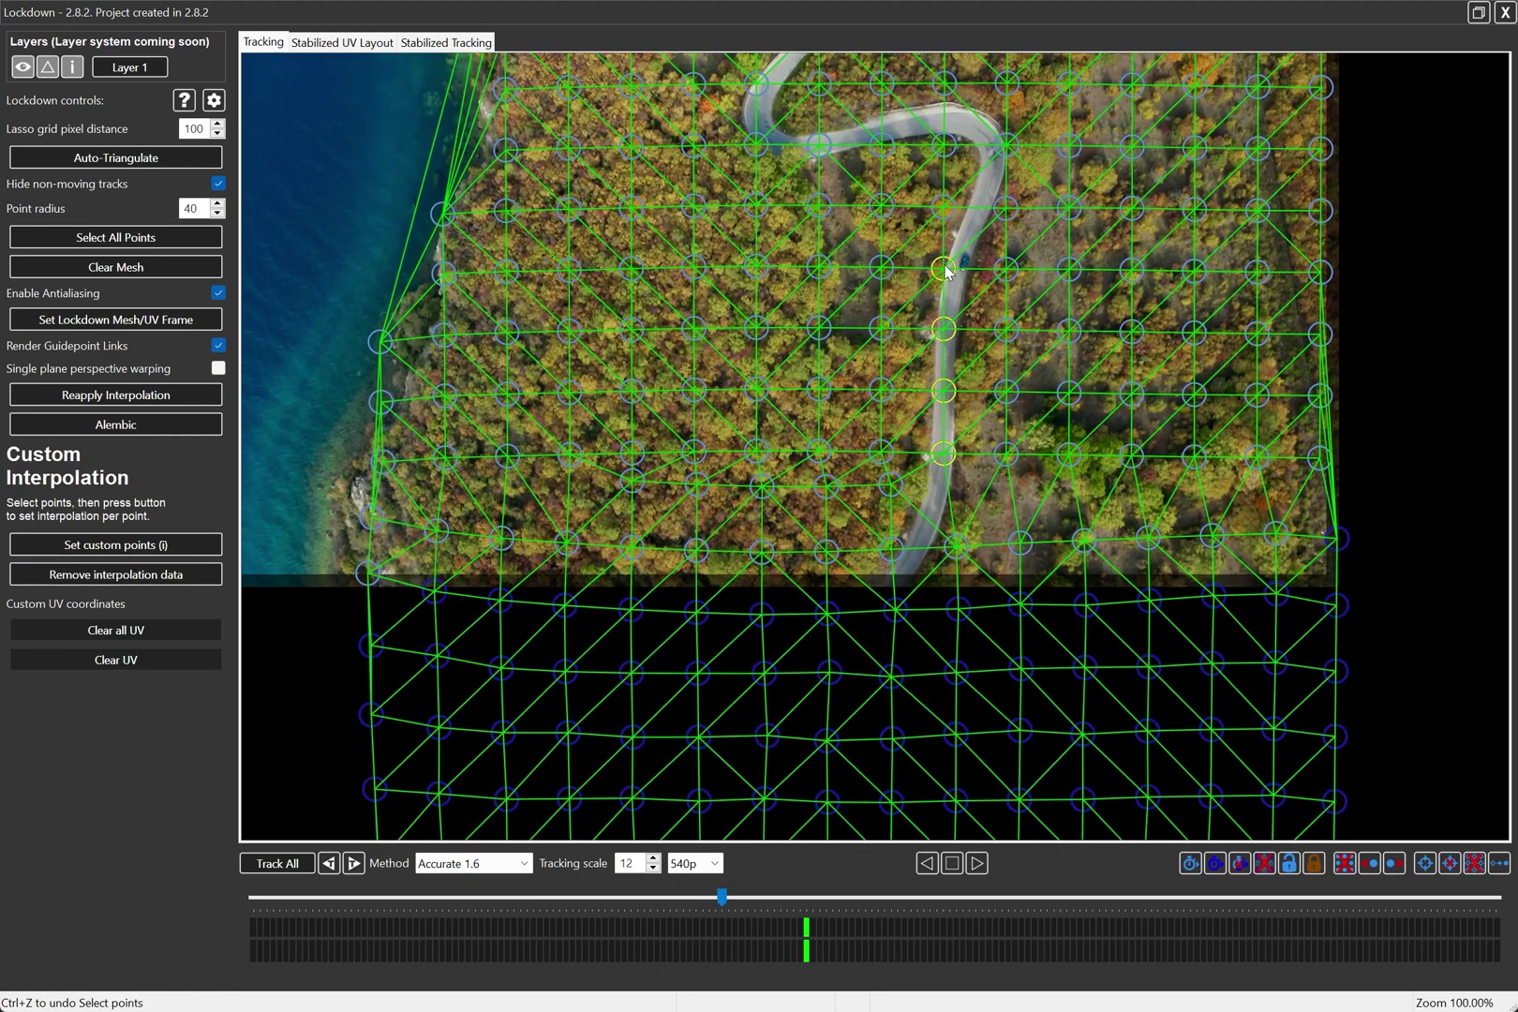
pyautogui.press('Delete')
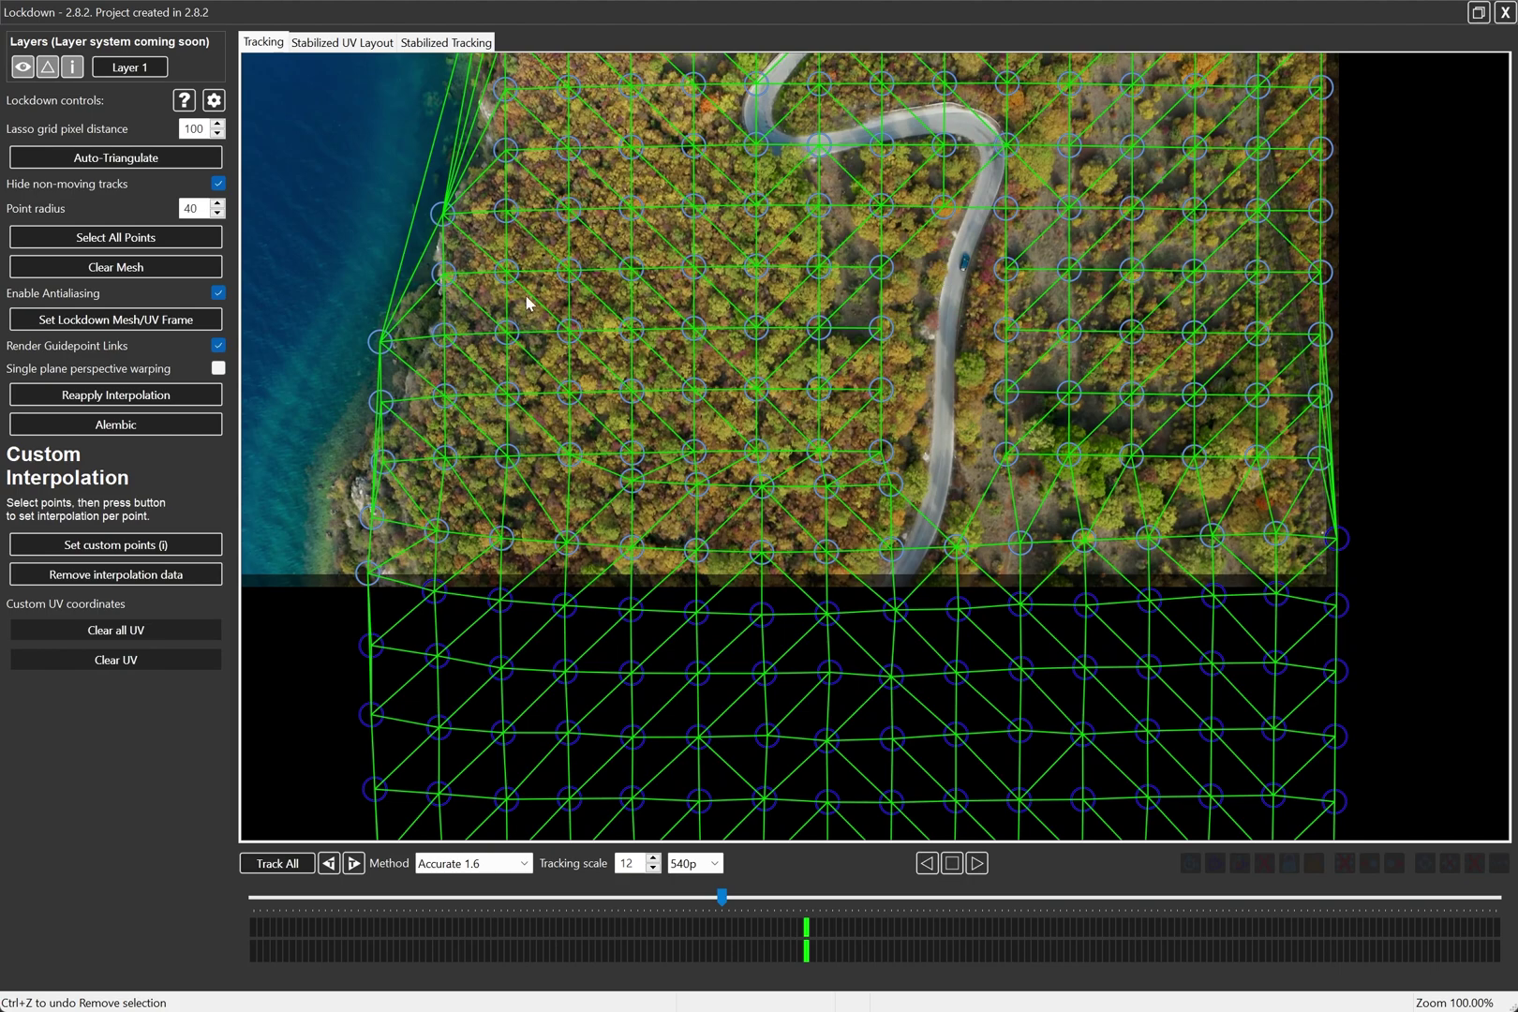
pyautogui.click(161, 158)
pyautogui.moveTo(806, 897)
pyautogui.mouseDown()
pyautogui.moveTo(253, 896)
pyautogui.moveTo(1061, 915)
pyautogui.moveTo(1513, 965)
pyautogui.moveTo(1061, 952)
pyautogui.moveTo(807, 904)
pyautogui.mouseUp()
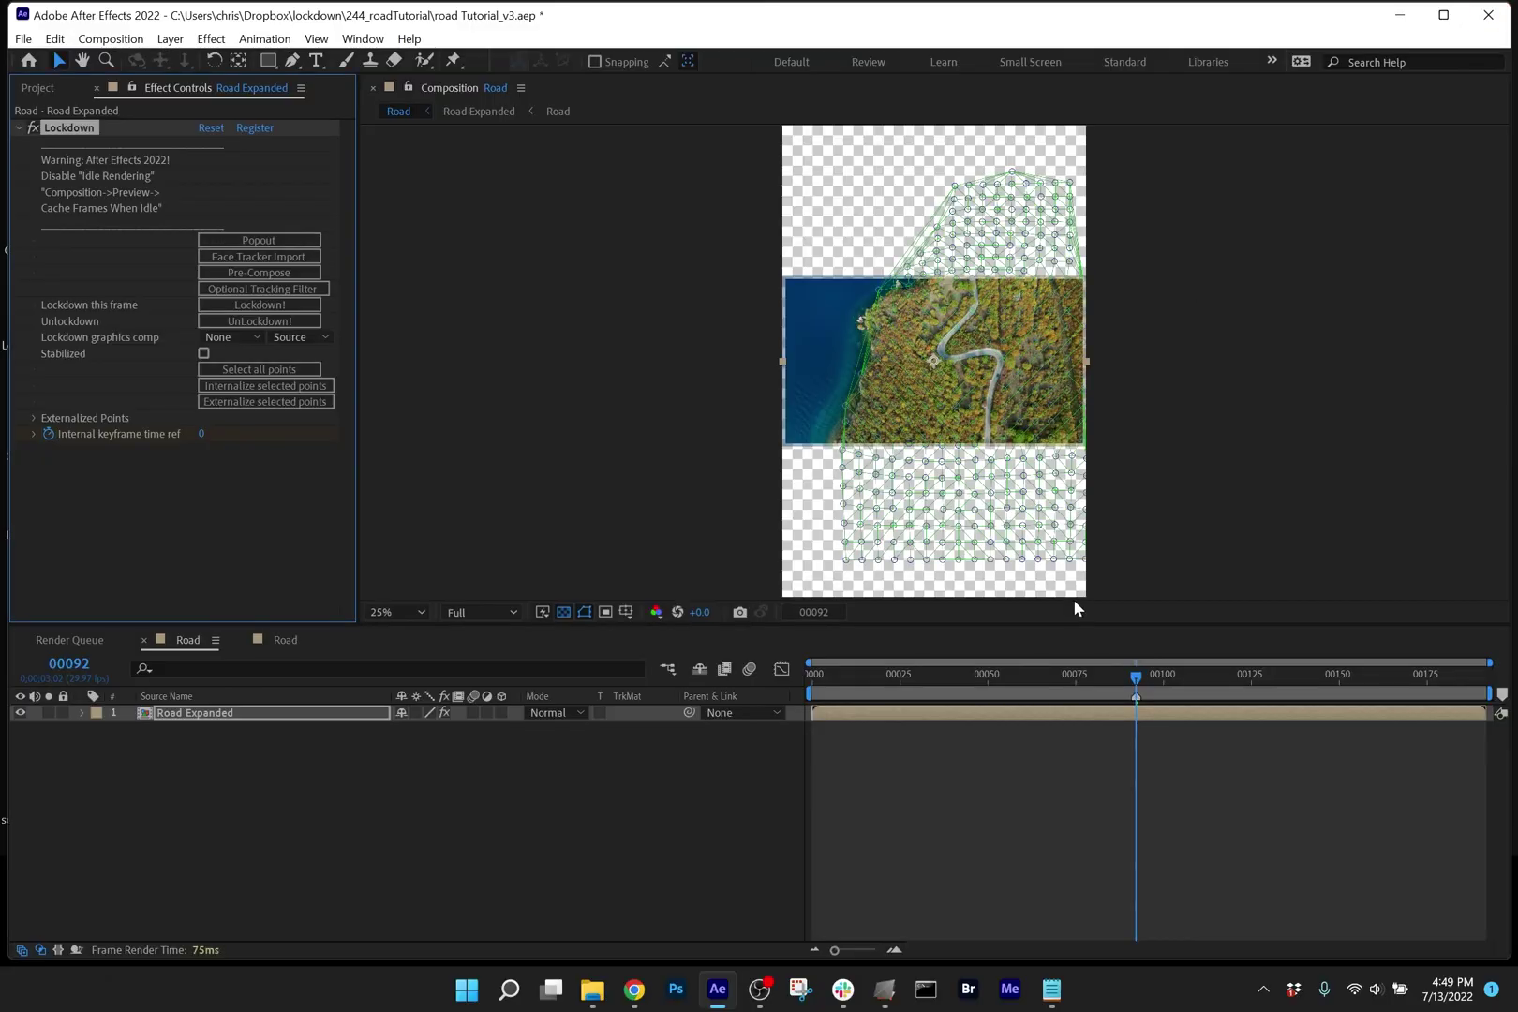
# Run Lockdown! to add the Road Expanded Stabilized layer, then select all three layers.
pyautogui.click(312, 308)
pyautogui.click(309, 303)
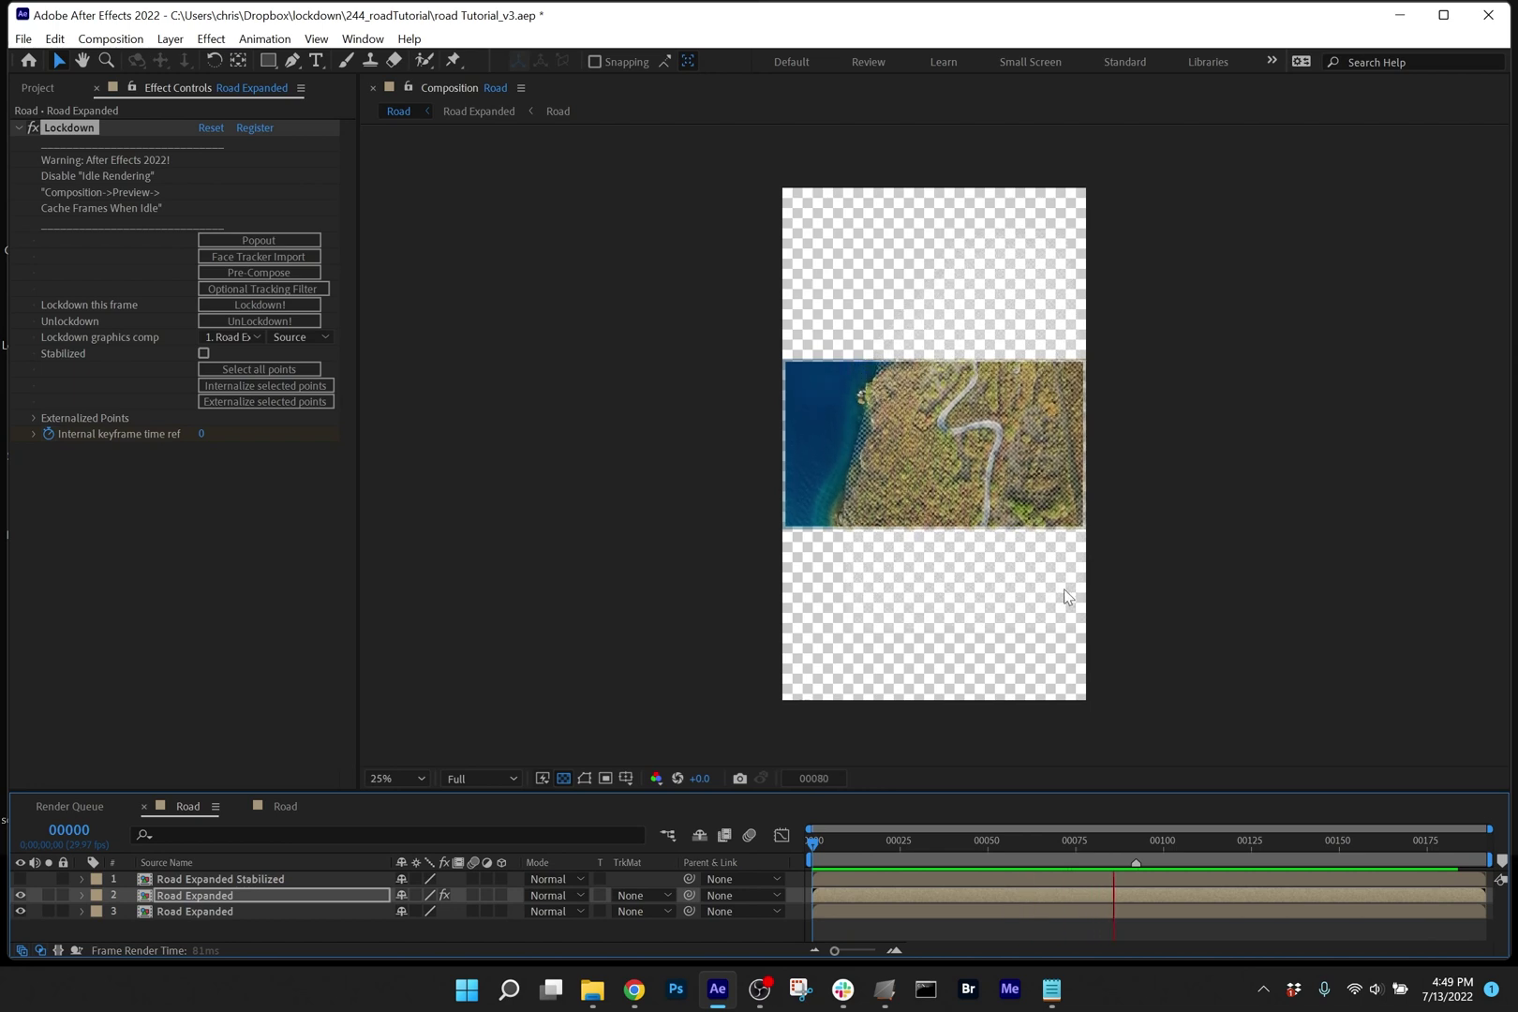
pyautogui.click(236, 896)
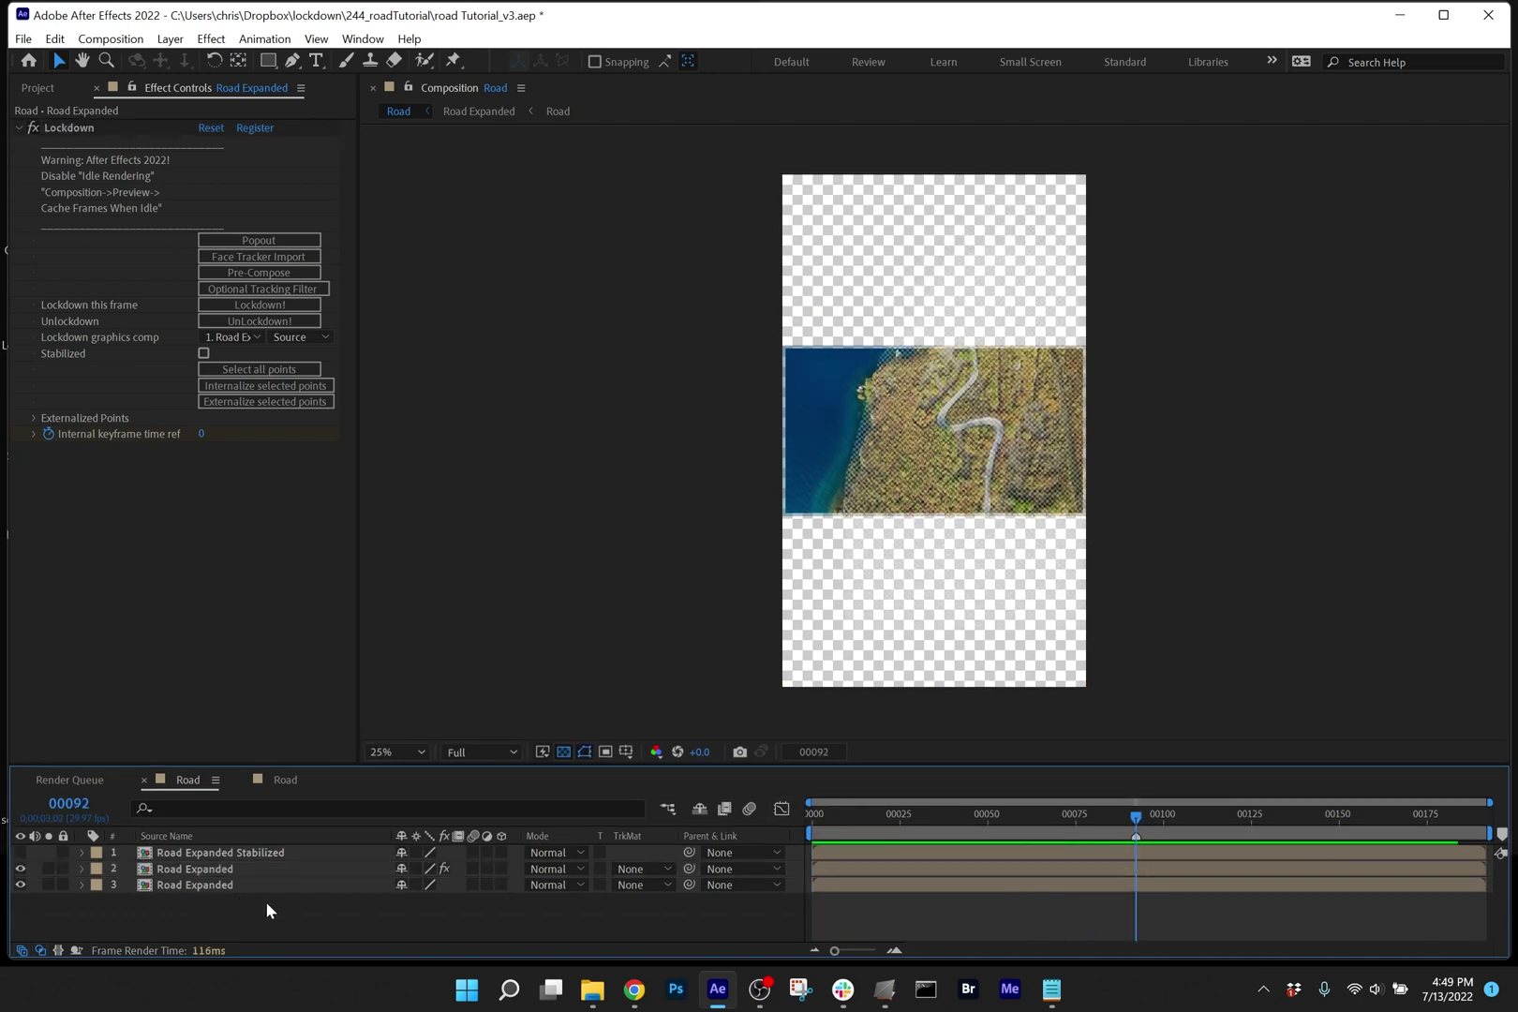
pyautogui.hotkey('ctrl', 'a')
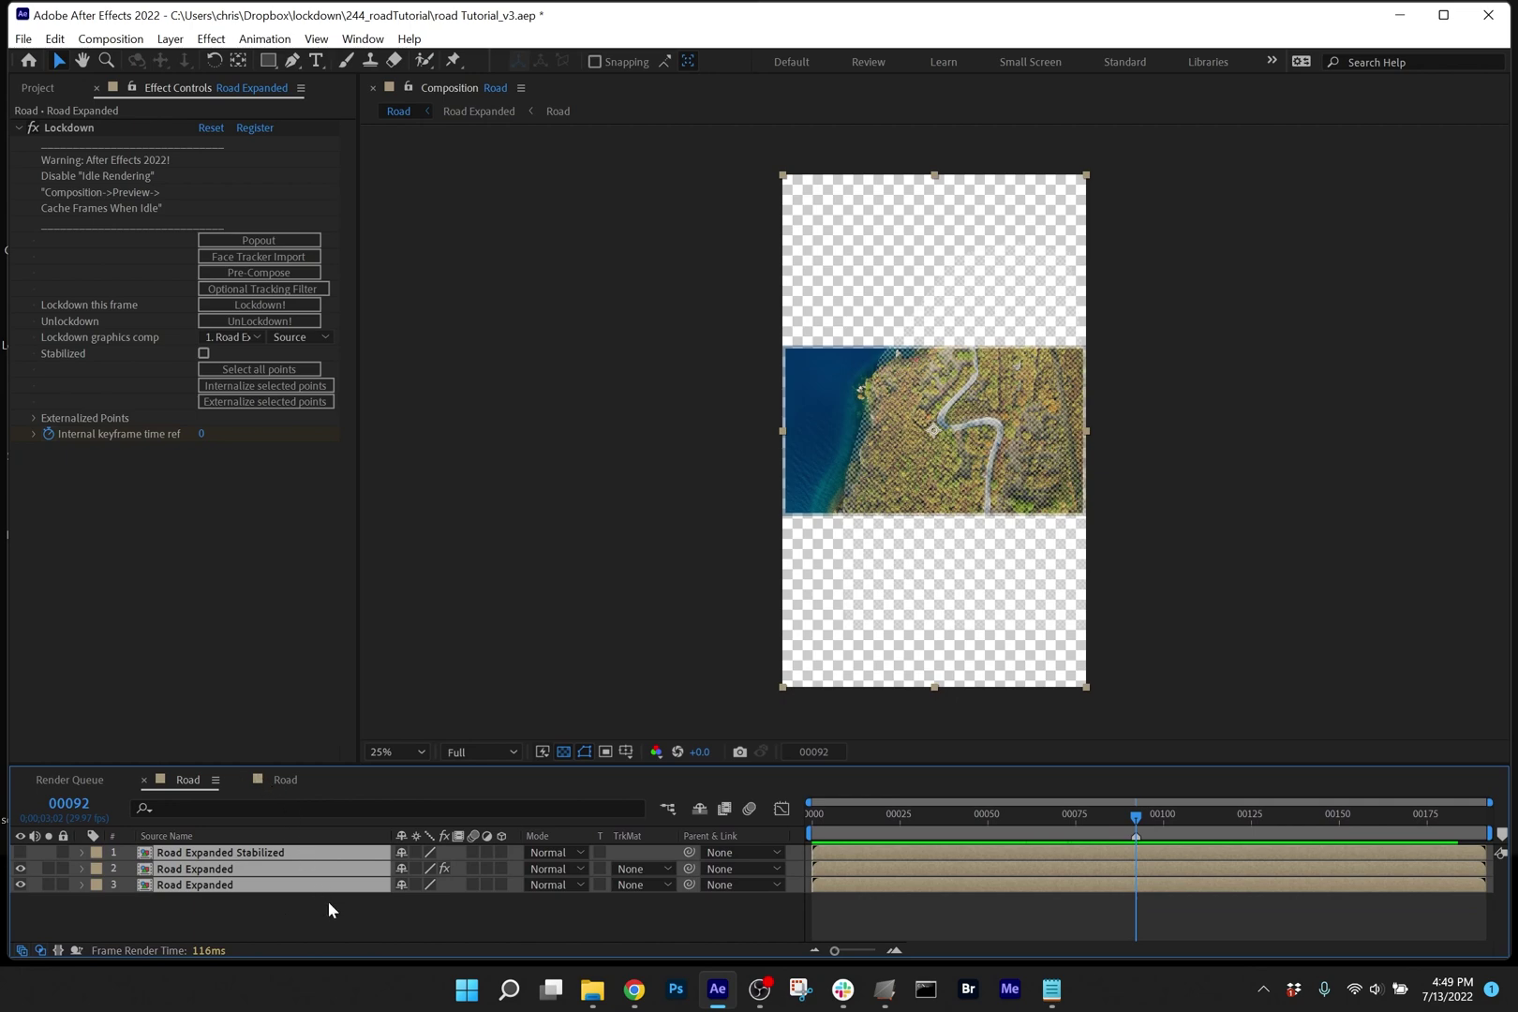
# Pre-compose the three selected road layers as 'WorkingComp'.
pyautogui.hotkey('ctrl', 'shift', 'c')
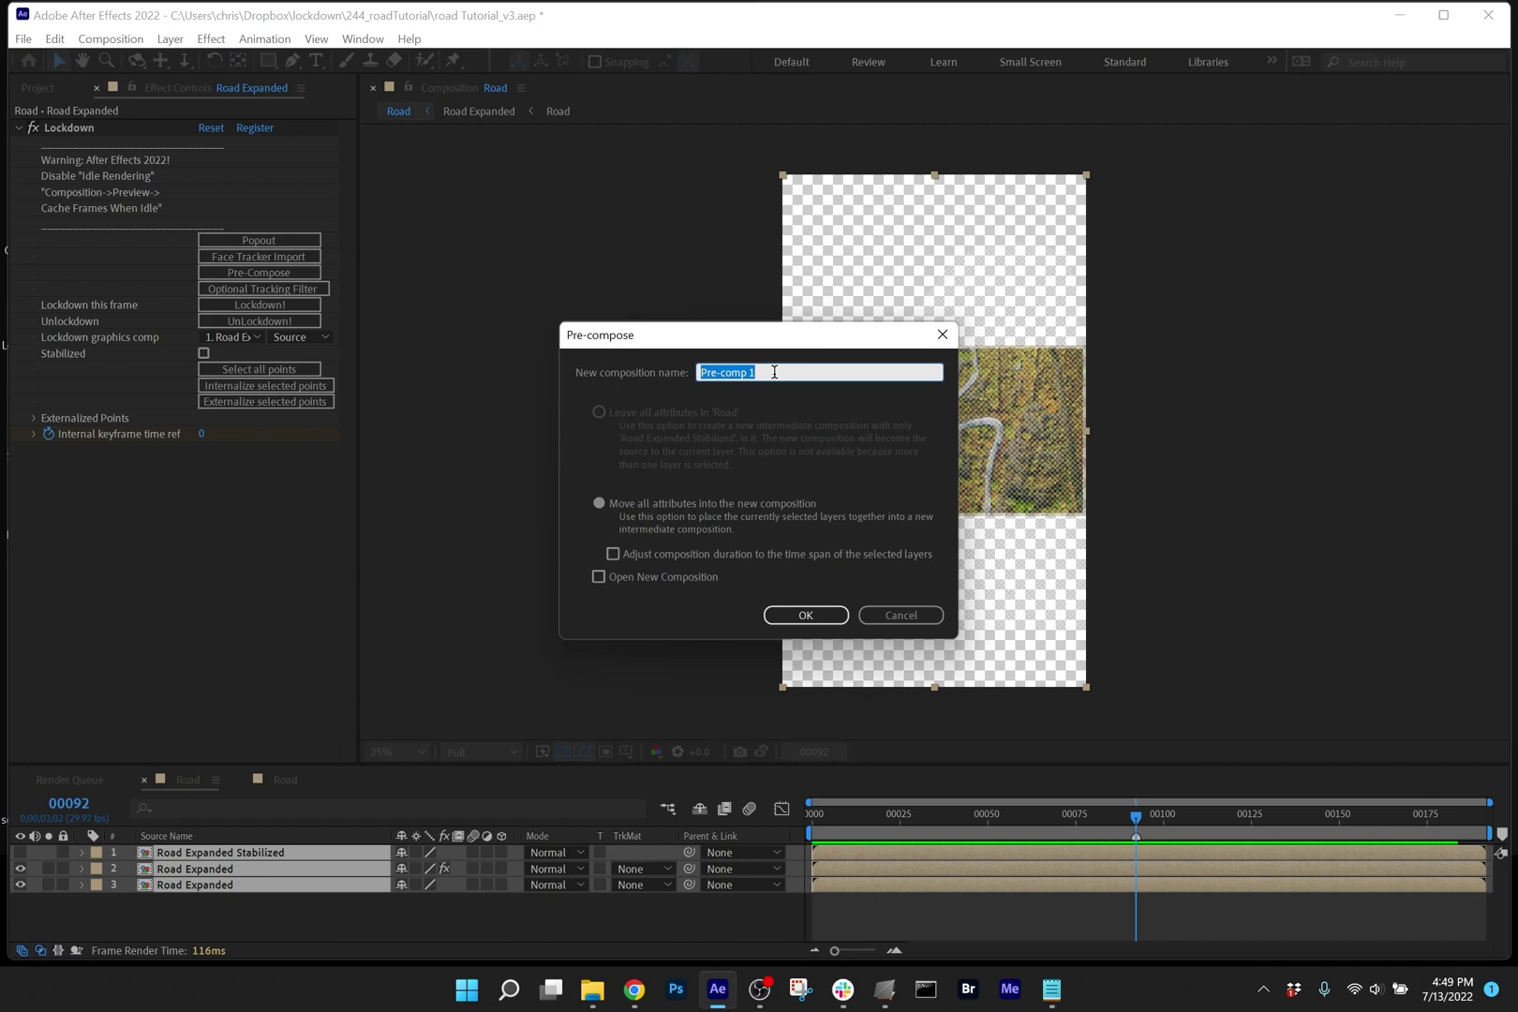
pyautogui.write('WorkingComp')
pyautogui.press('Return')
# Check the Road comp settings, preview playback, and place the playhead at frame 00092.
pyautogui.hotkey('ctrl', 'k')
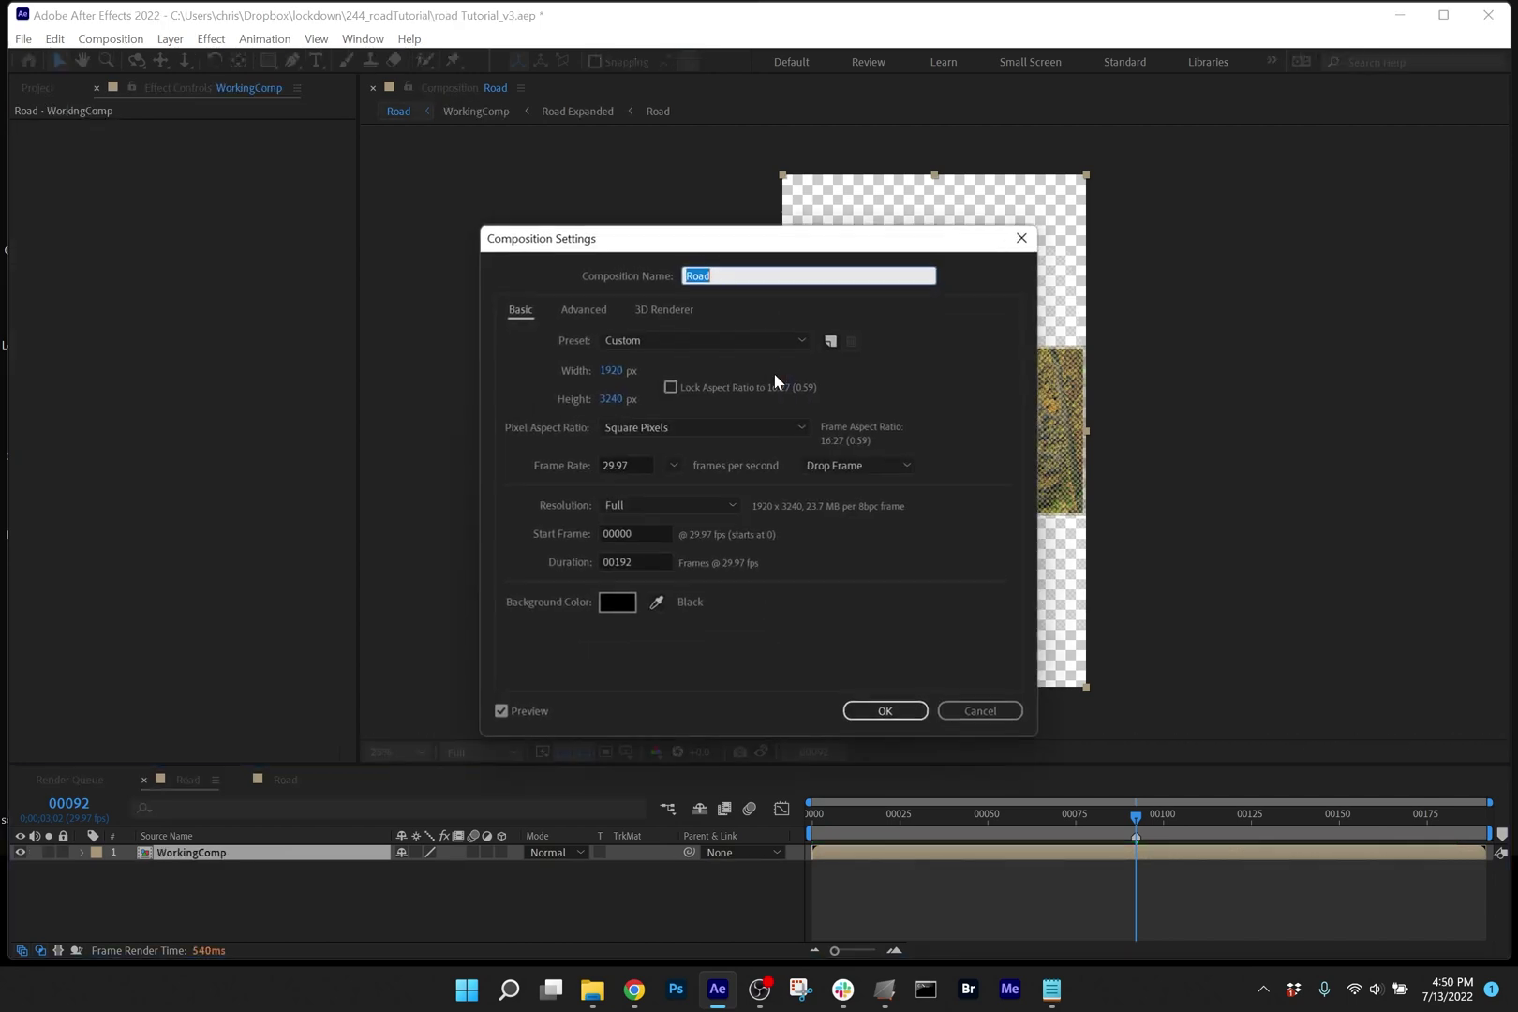
pyautogui.click(611, 399)
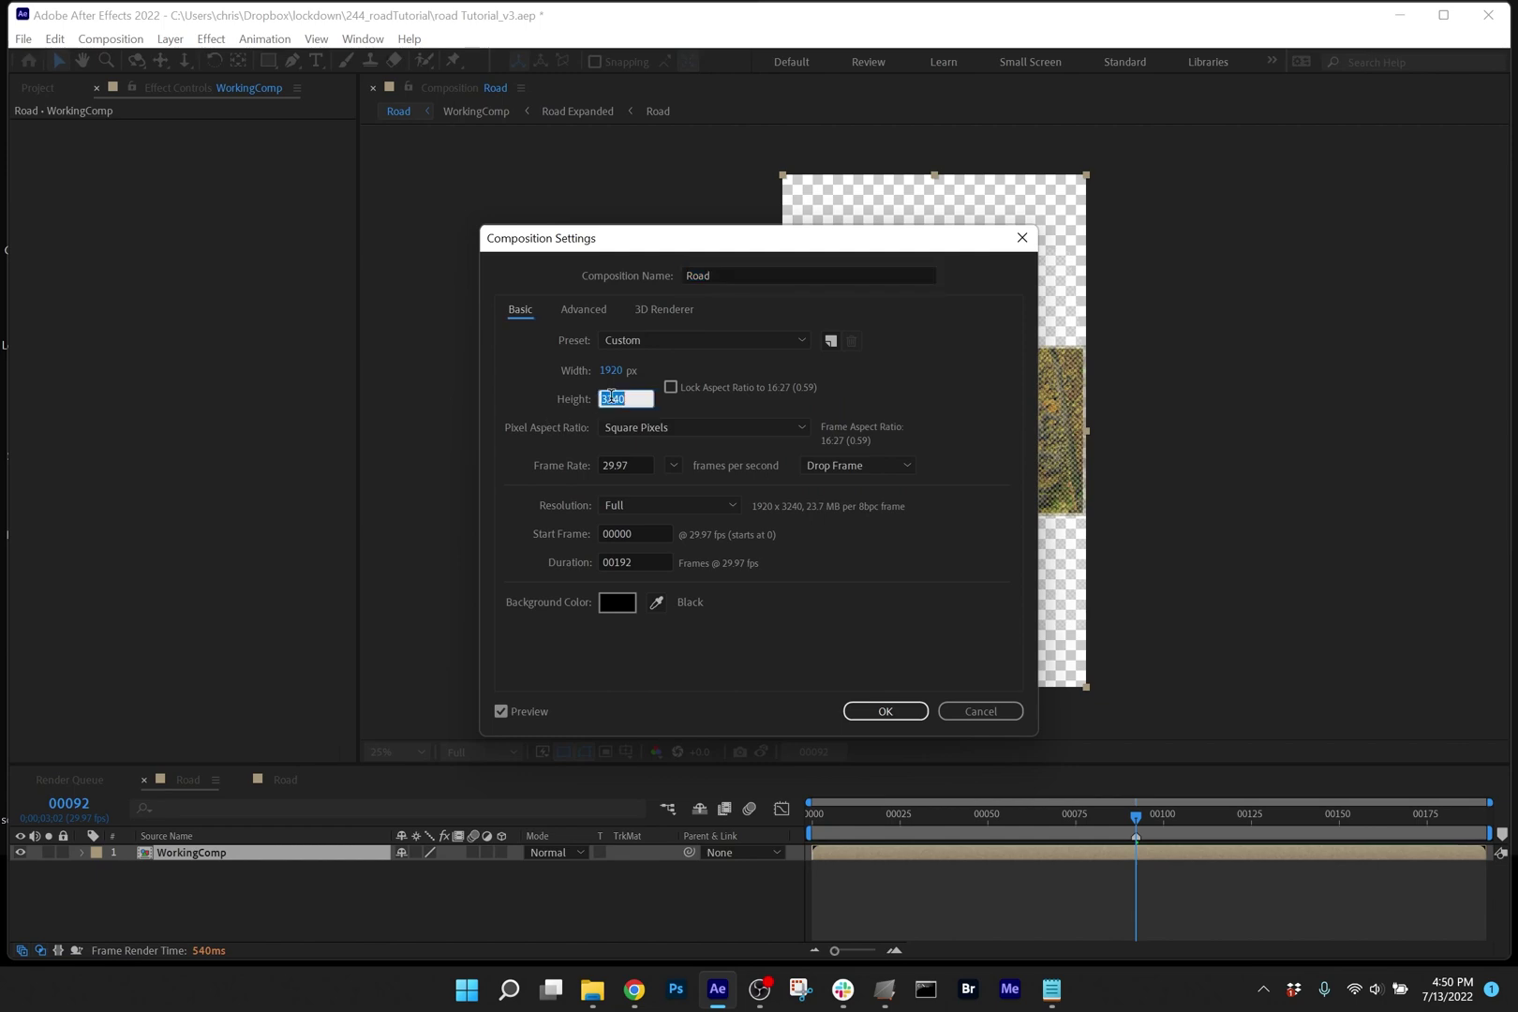
pyautogui.press('Return')
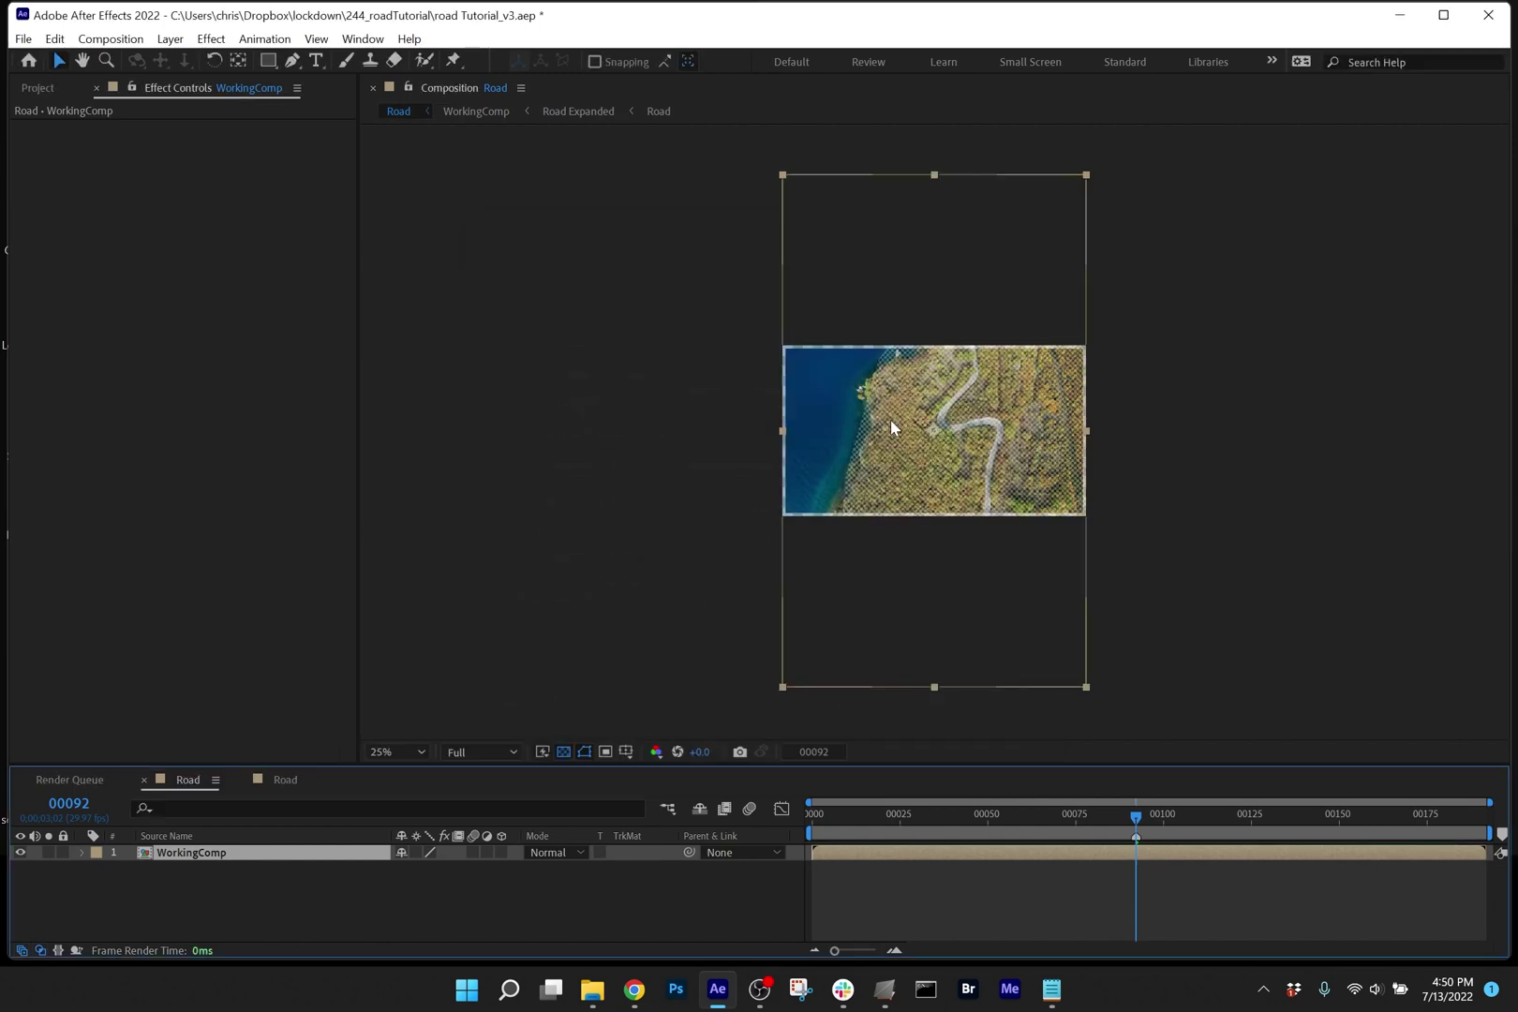
pyautogui.scroll(2, 890, 424)
pyautogui.scroll(-2, 892, 424)
pyautogui.press('space')
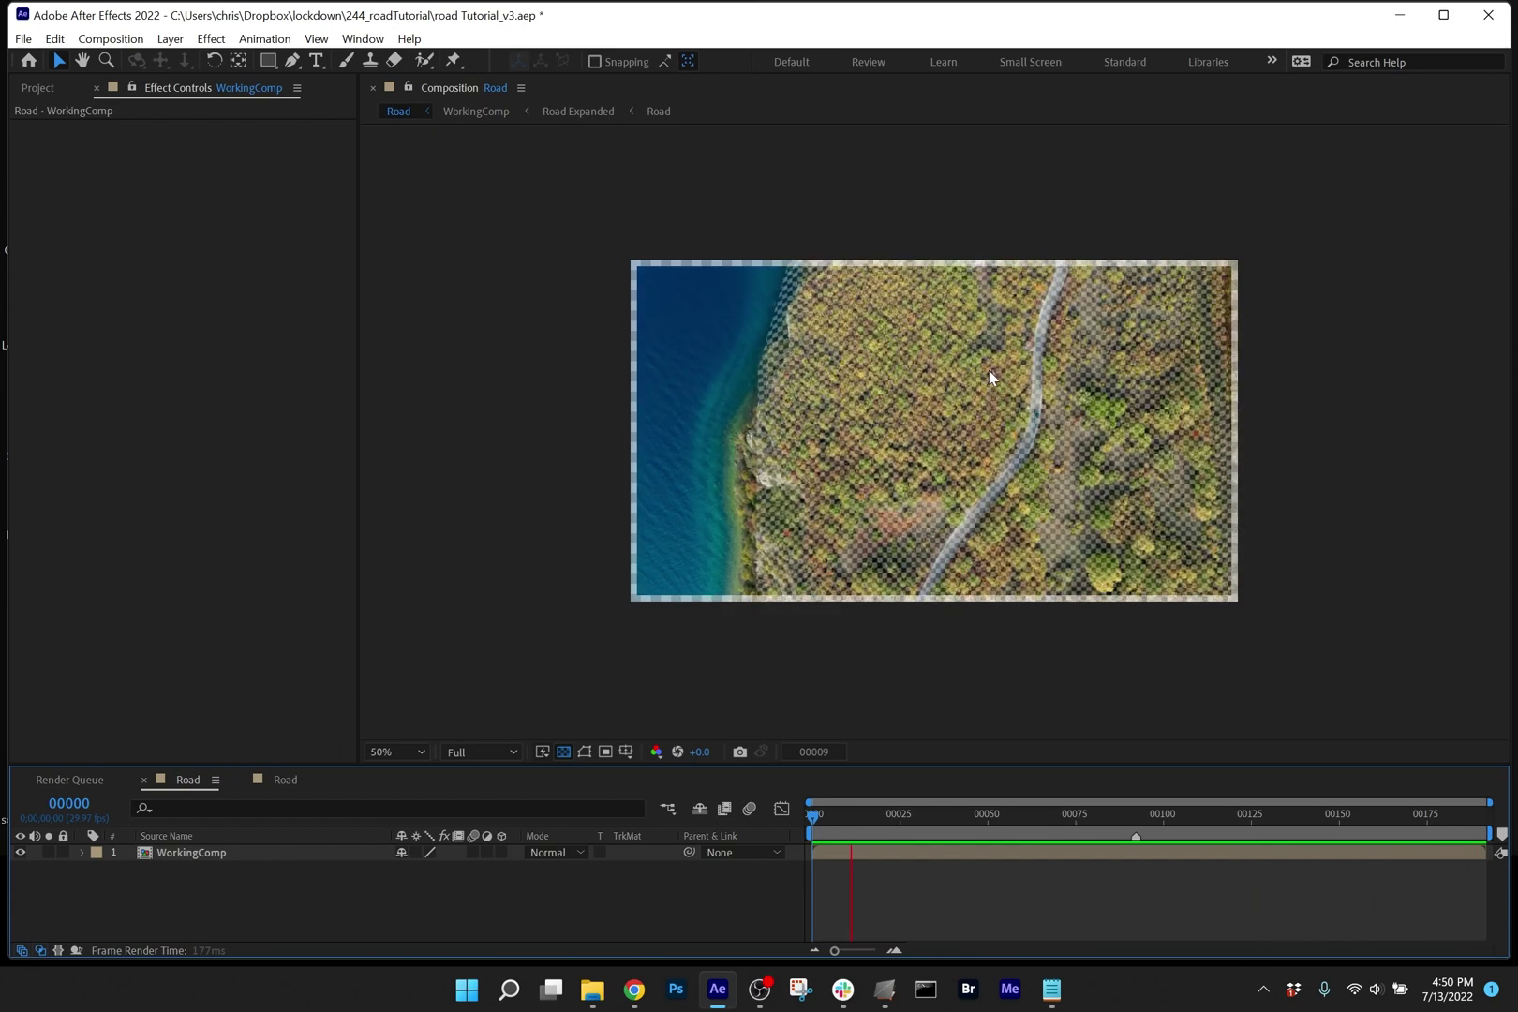
pyautogui.click(1132, 819)
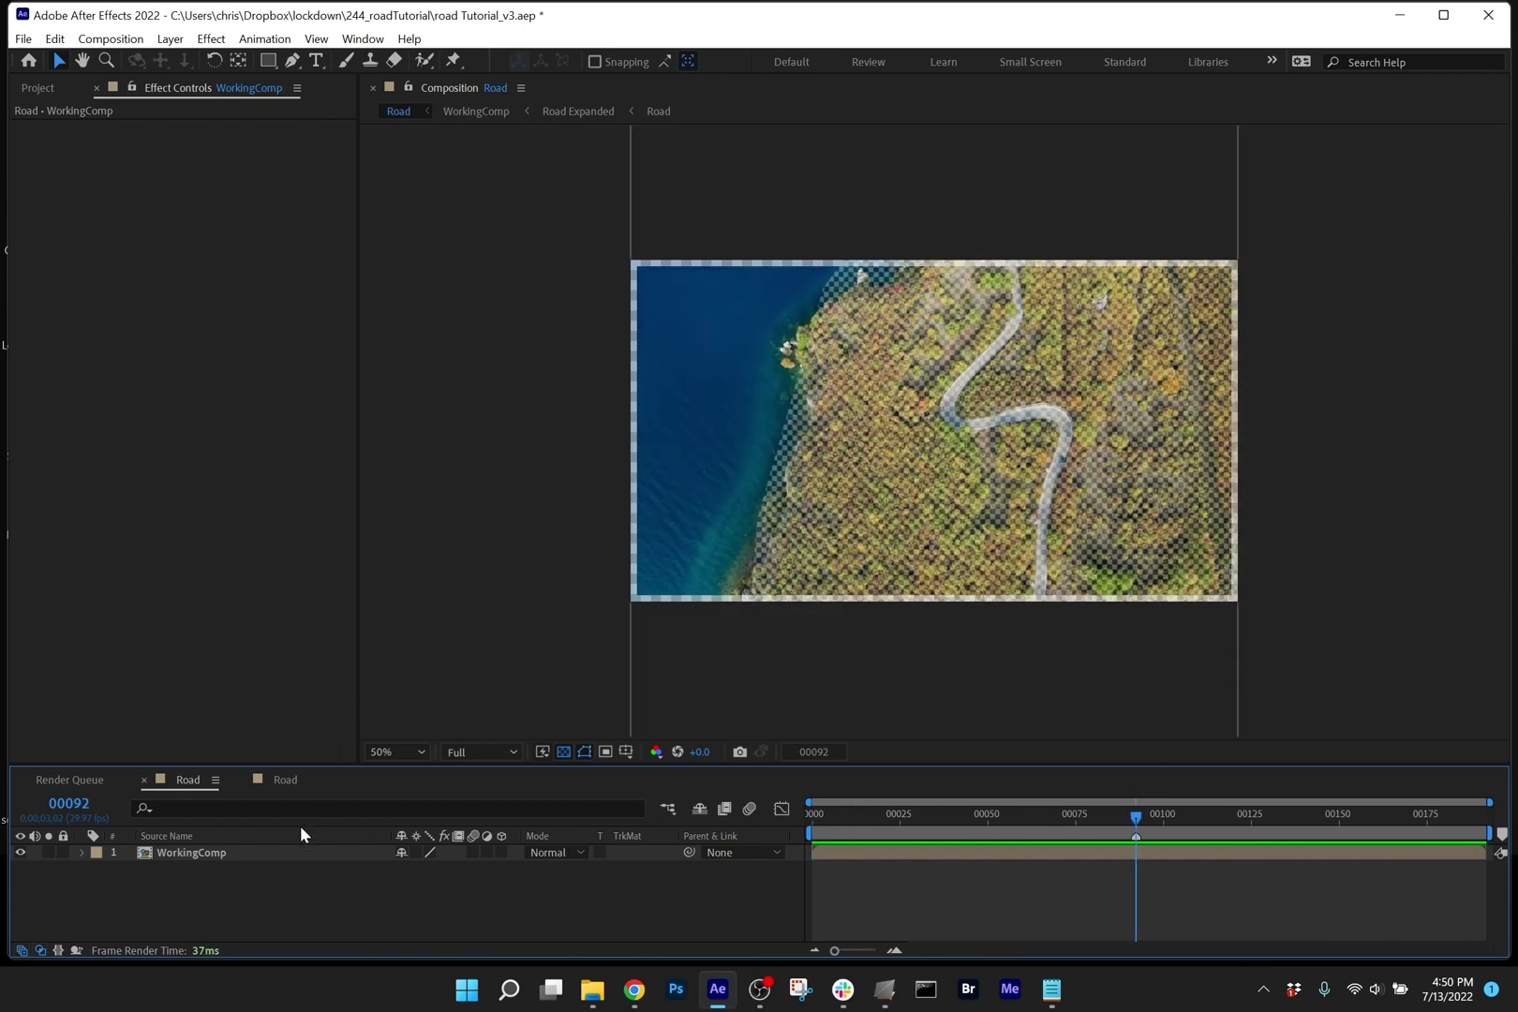
# Open WorkingComp, then Road Expanded Stabilized, and delete its Checkerboard layer.
pyautogui.doubleClick(271, 849)
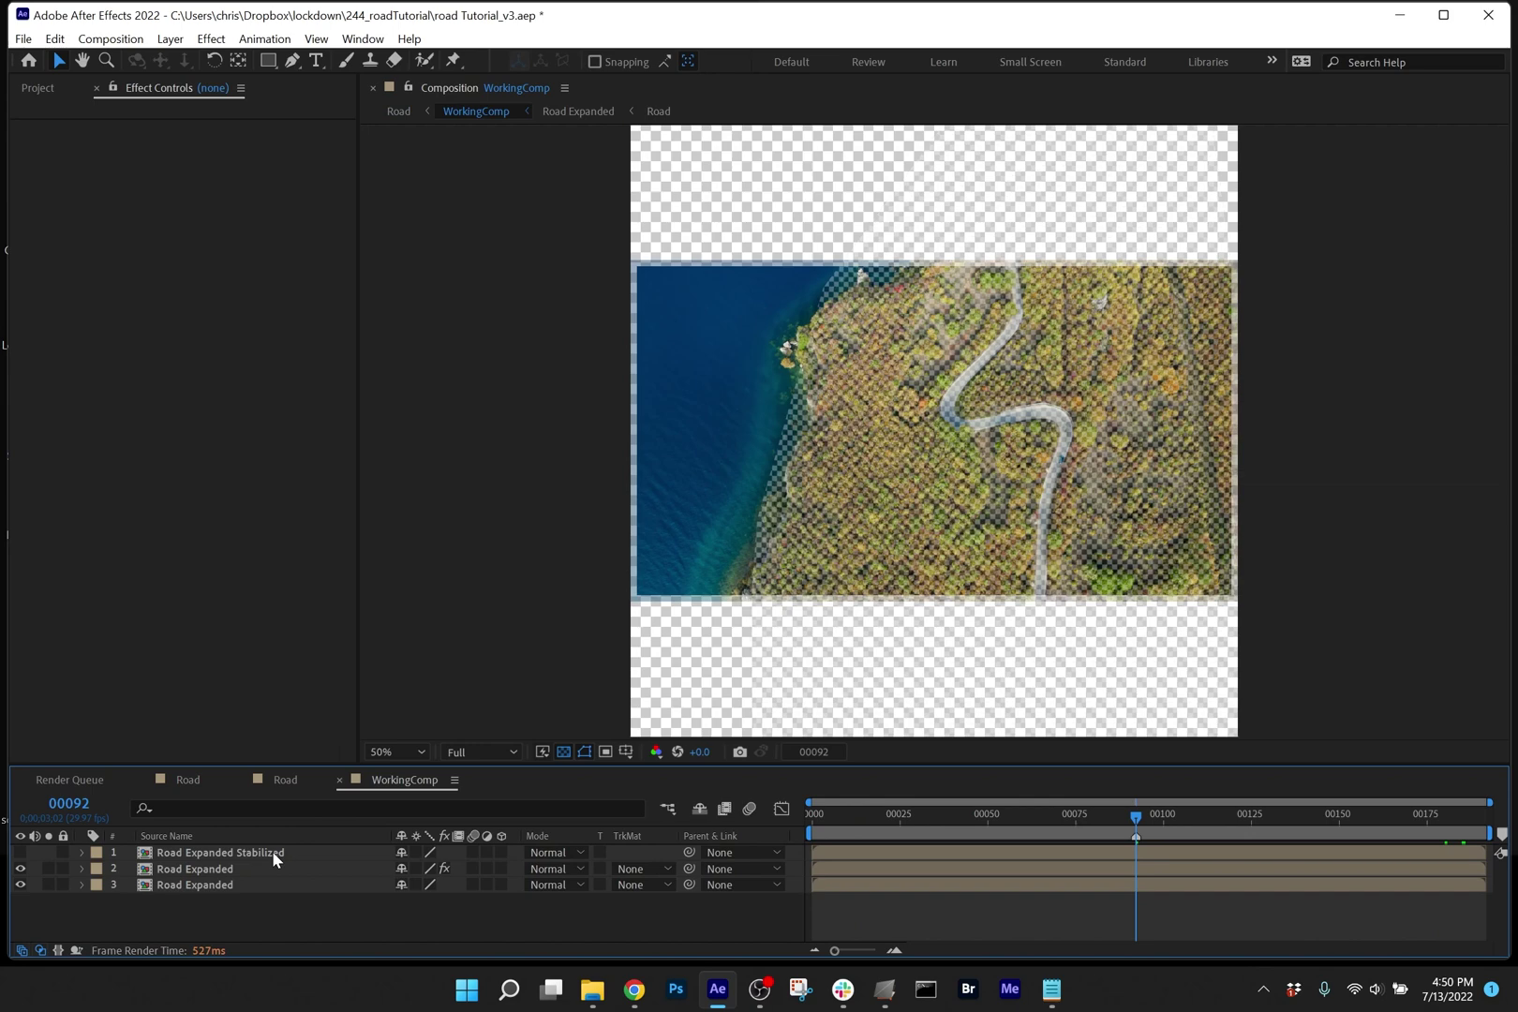
pyautogui.doubleClick(271, 850)
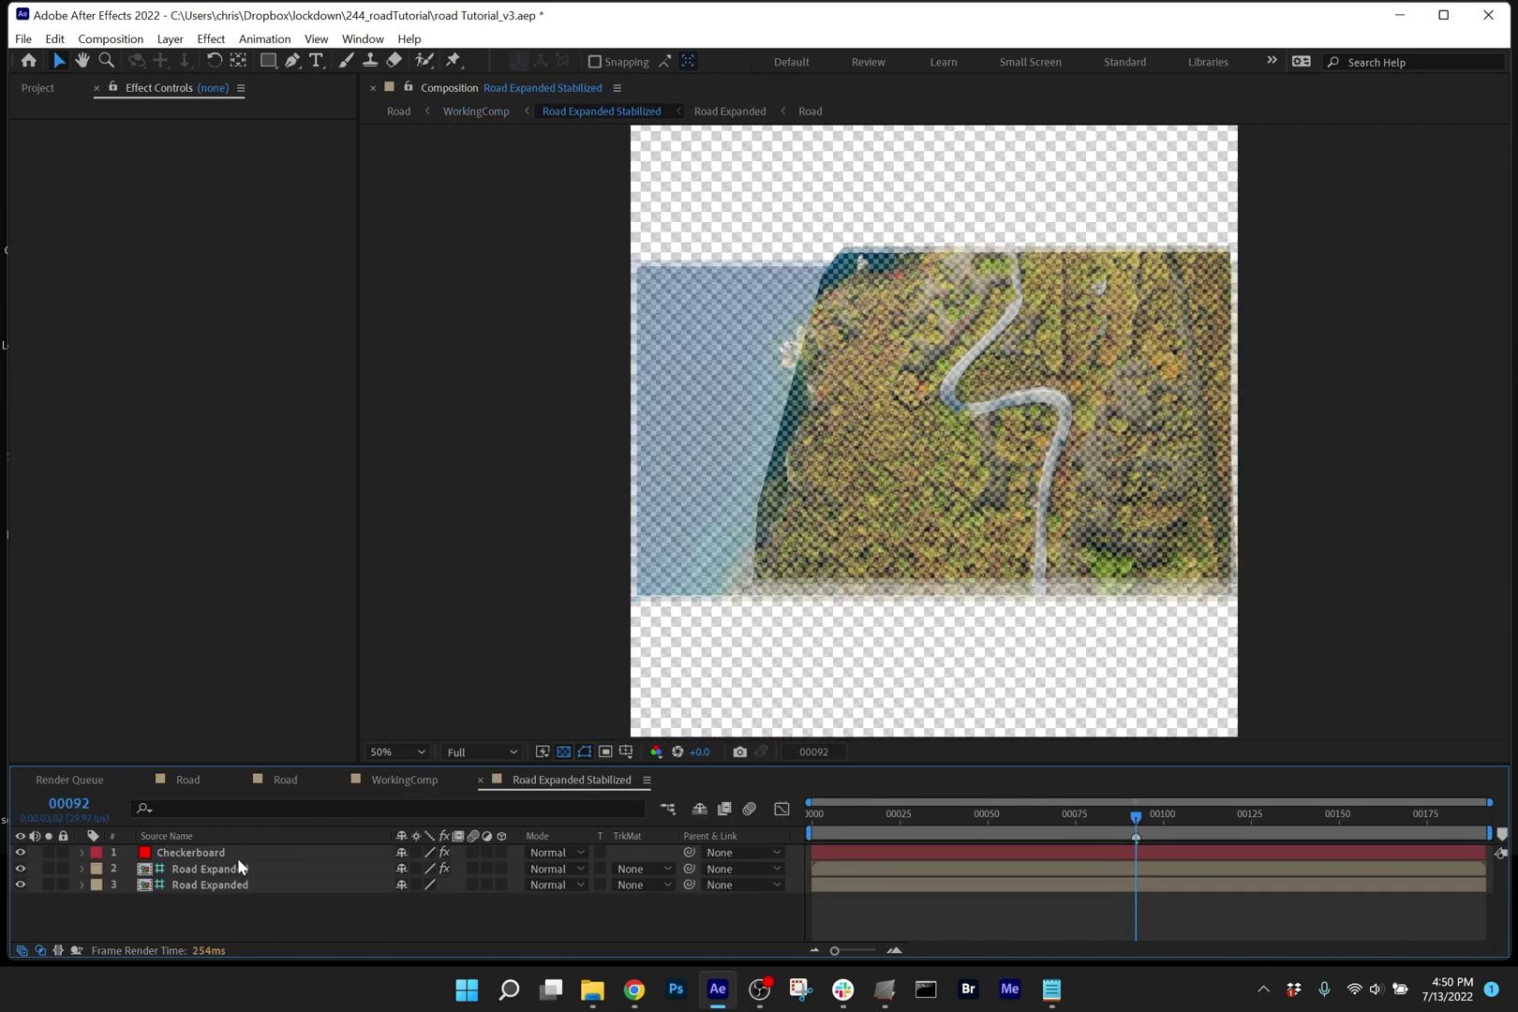
pyautogui.click(238, 855)
pyautogui.press('Delete')
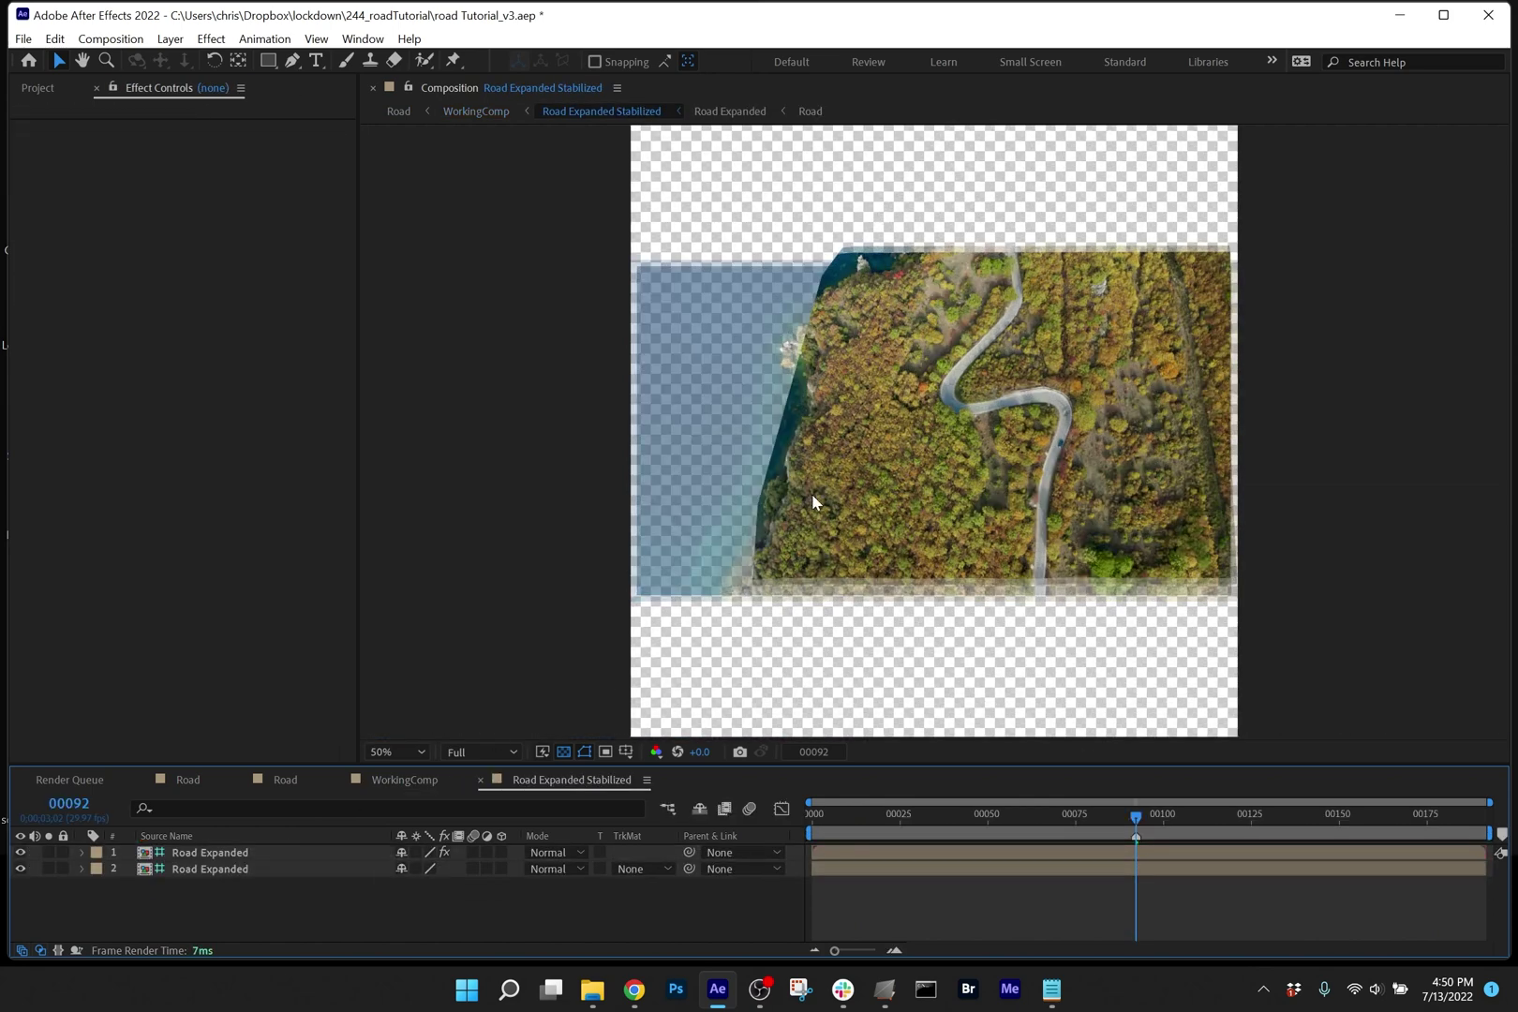
pyautogui.press(',')
# Delete the second Road Expanded layer, return to frame 00000, and select the remaining layer.
pyautogui.click(189, 871)
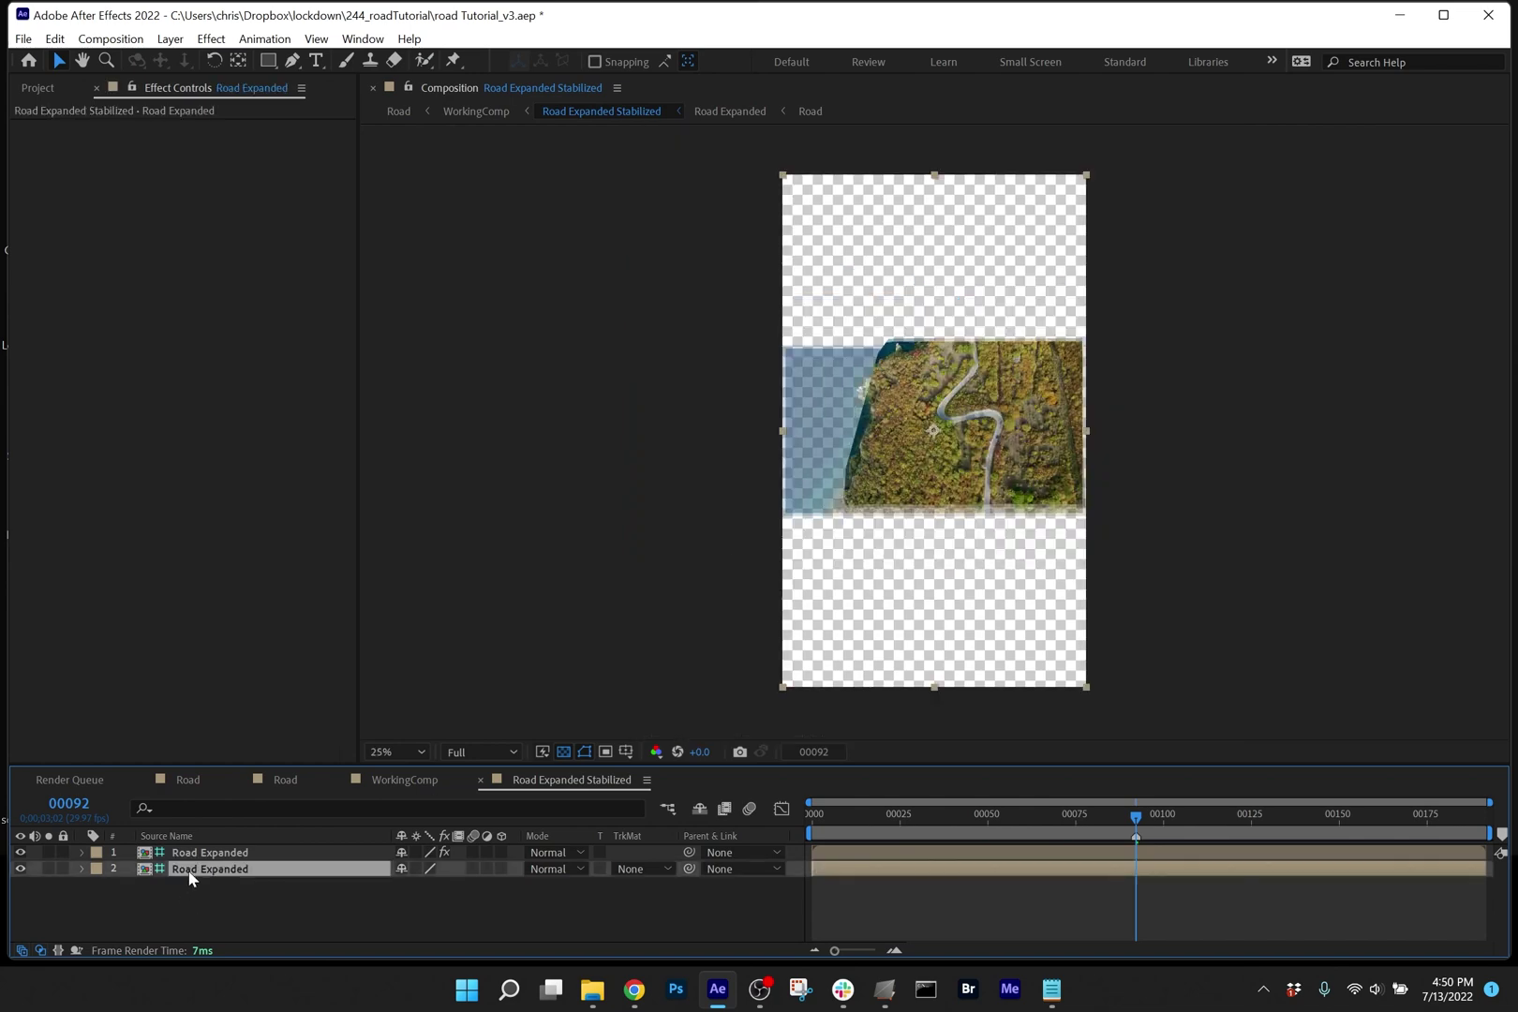
pyautogui.hotkey('ctrl', 'alt', 't')
pyautogui.press('Delete')
pyautogui.moveTo(1134, 825)
pyautogui.mouseDown()
pyautogui.moveTo(755, 808)
pyautogui.moveTo(1490, 836)
pyautogui.moveTo(791, 812)
pyautogui.moveTo(1148, 845)
pyautogui.mouseUp()
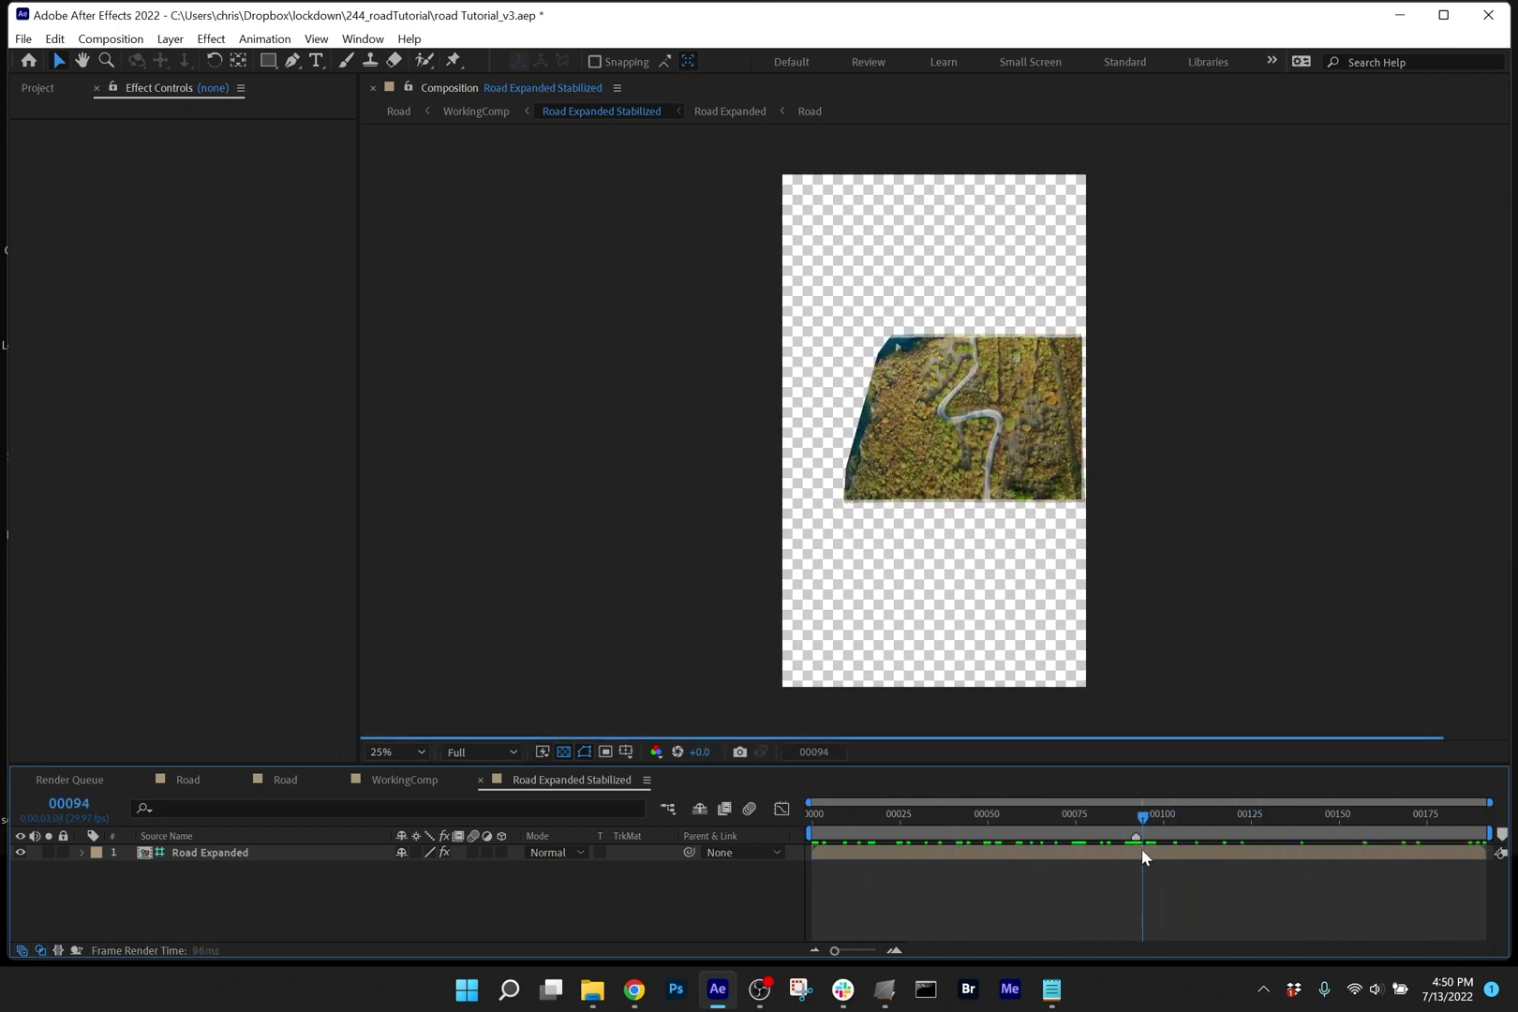
pyautogui.click(230, 855)
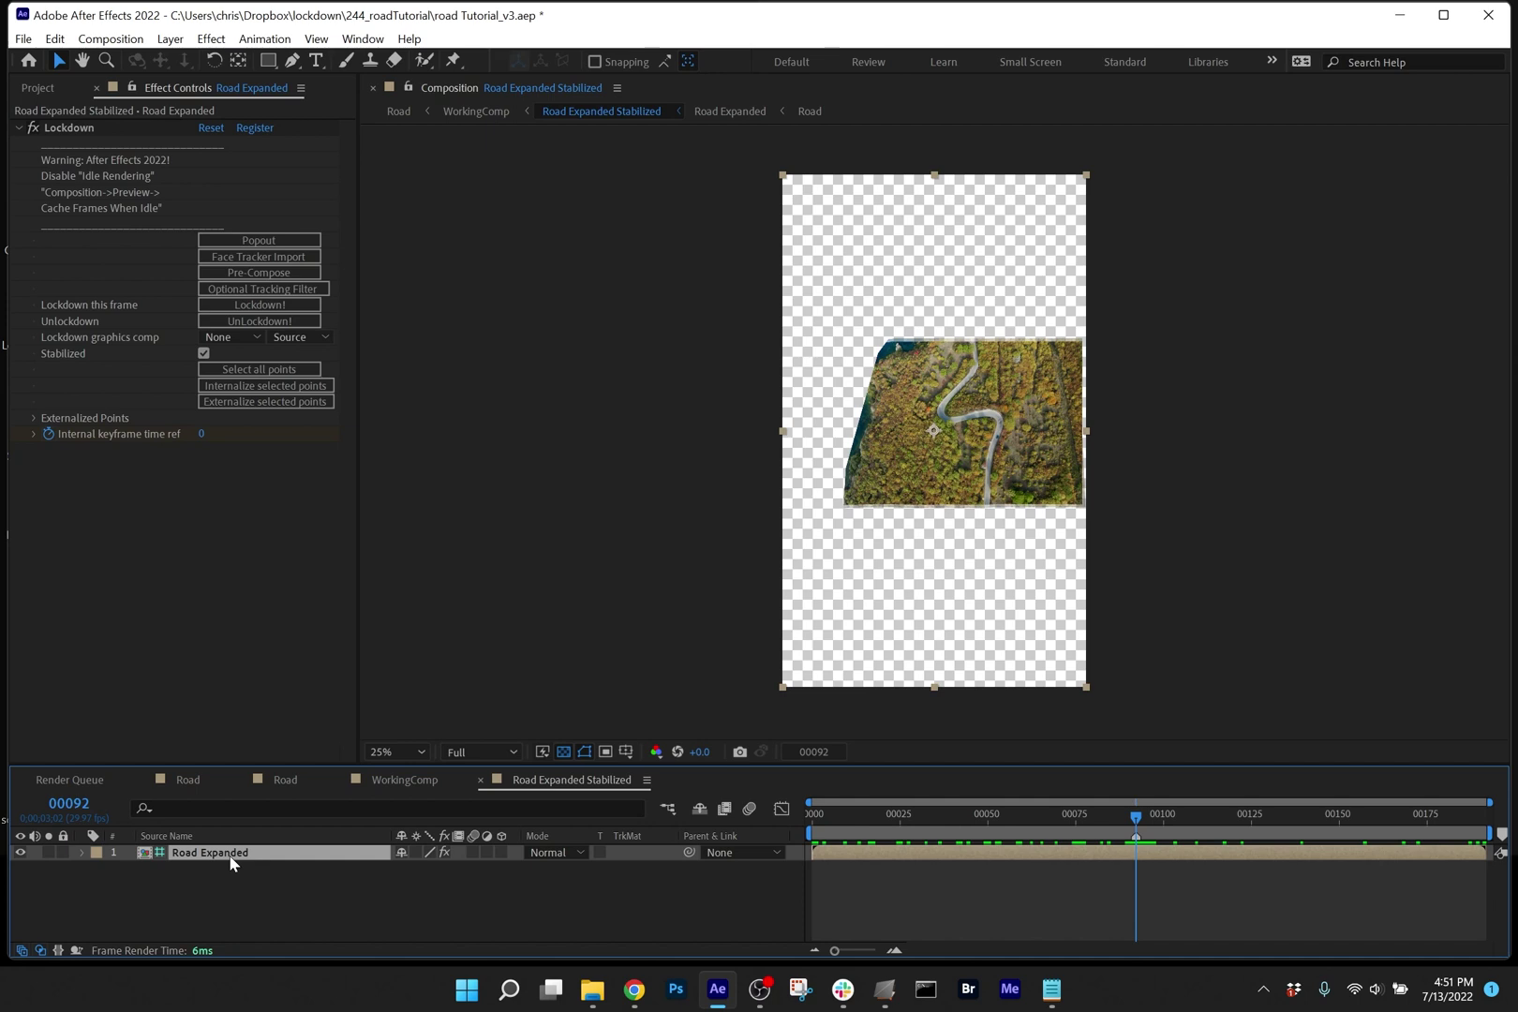
# Make Road Expanded a guide layer, then discard a time-shifted duplicate of it.
pyautogui.rightClick(230, 860)
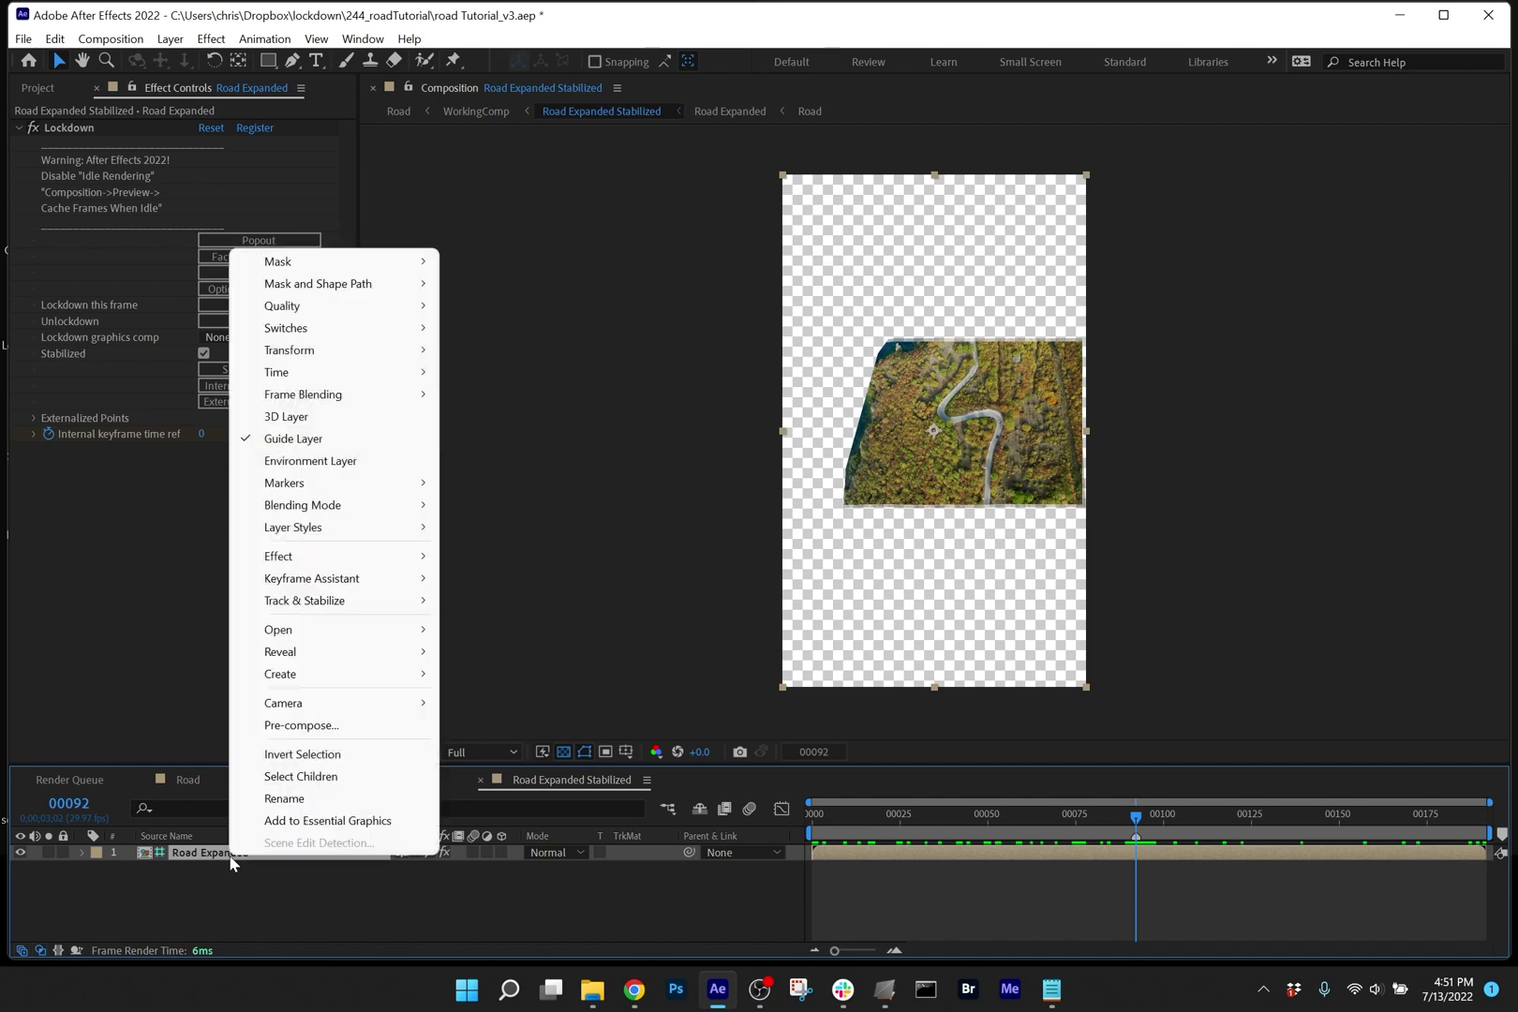
pyautogui.click(274, 440)
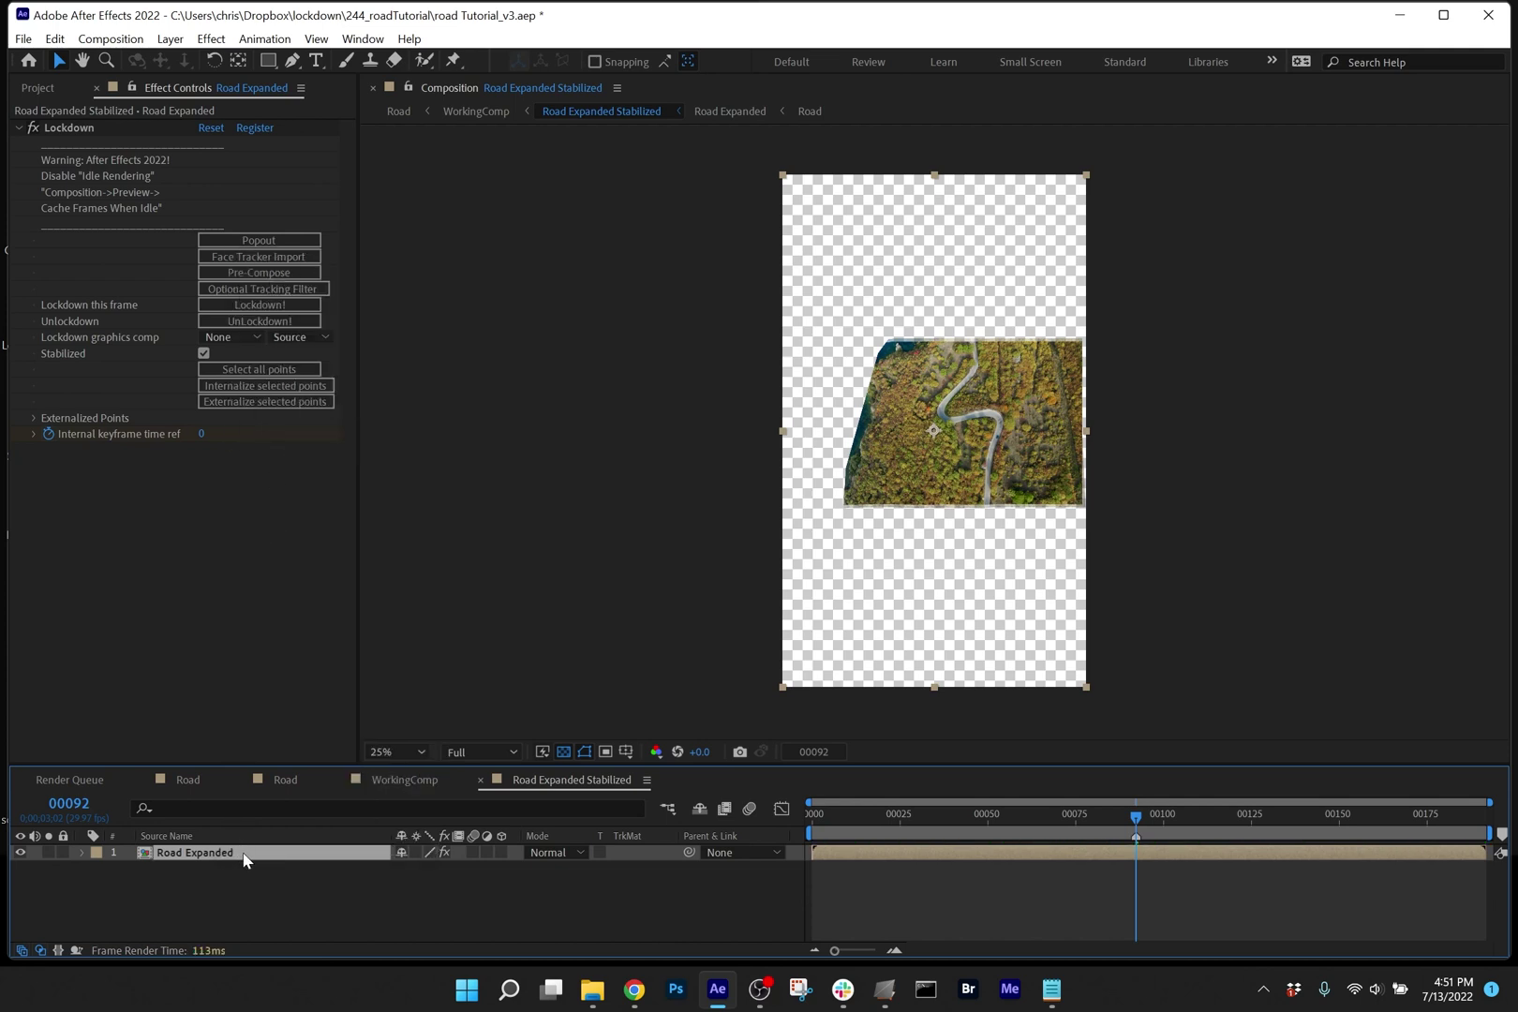
pyautogui.hotkey('ctrl', 'd')
pyautogui.moveTo(952, 874); pyautogui.dragTo(709, 889)
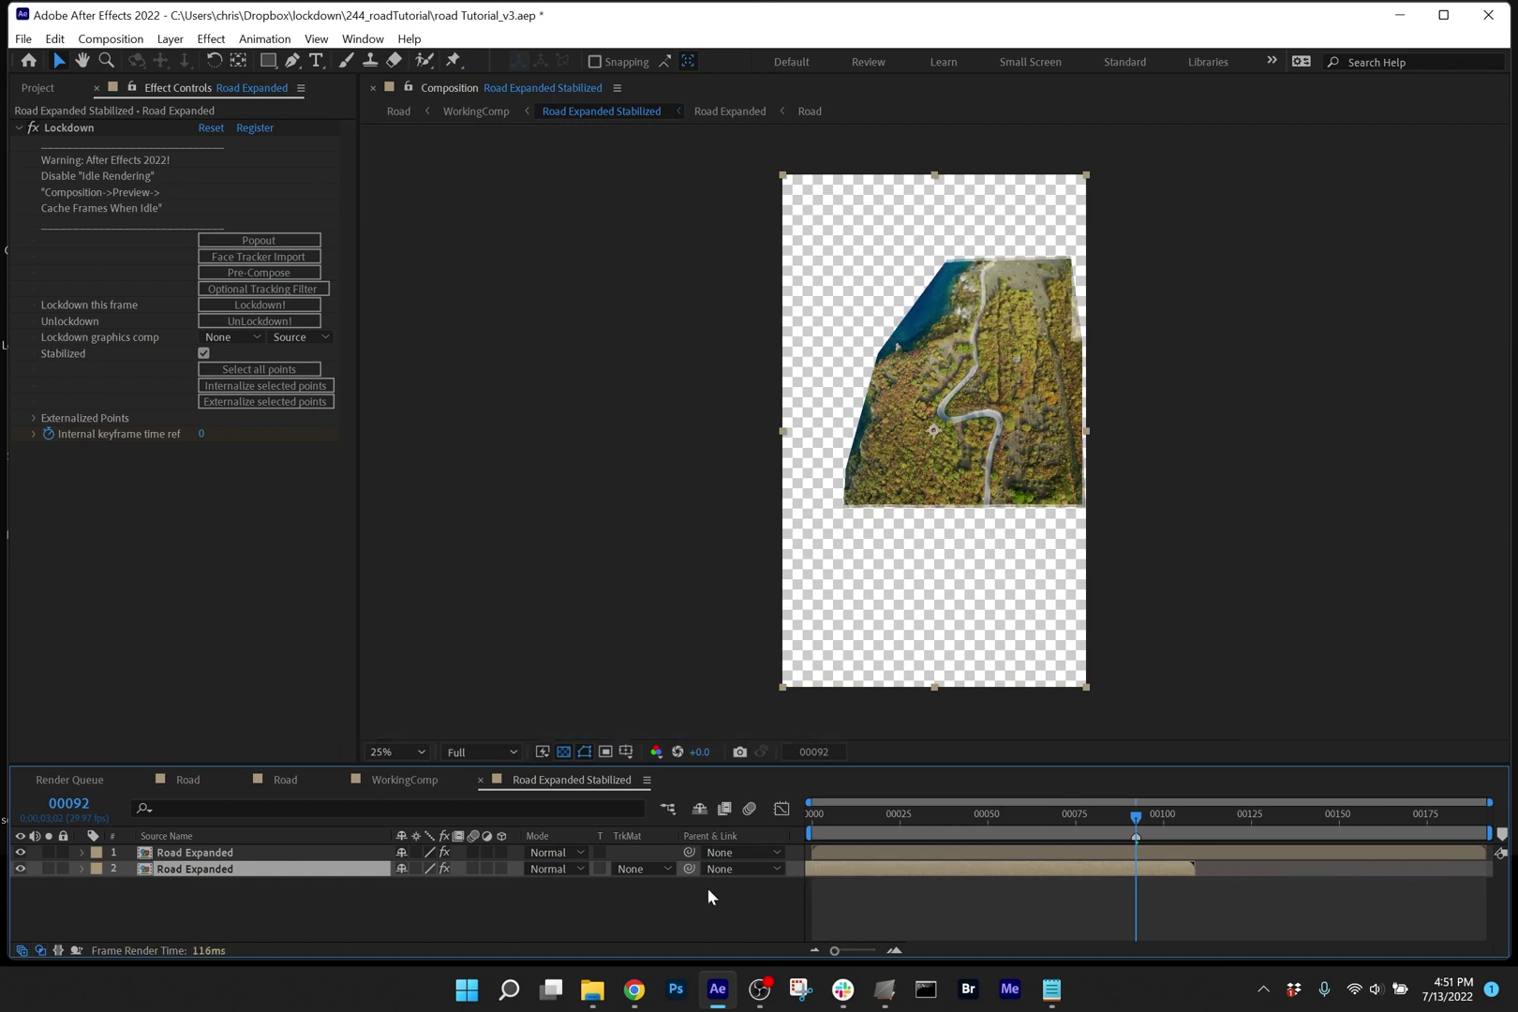
pyautogui.press('Delete')
pyautogui.click(236, 854)
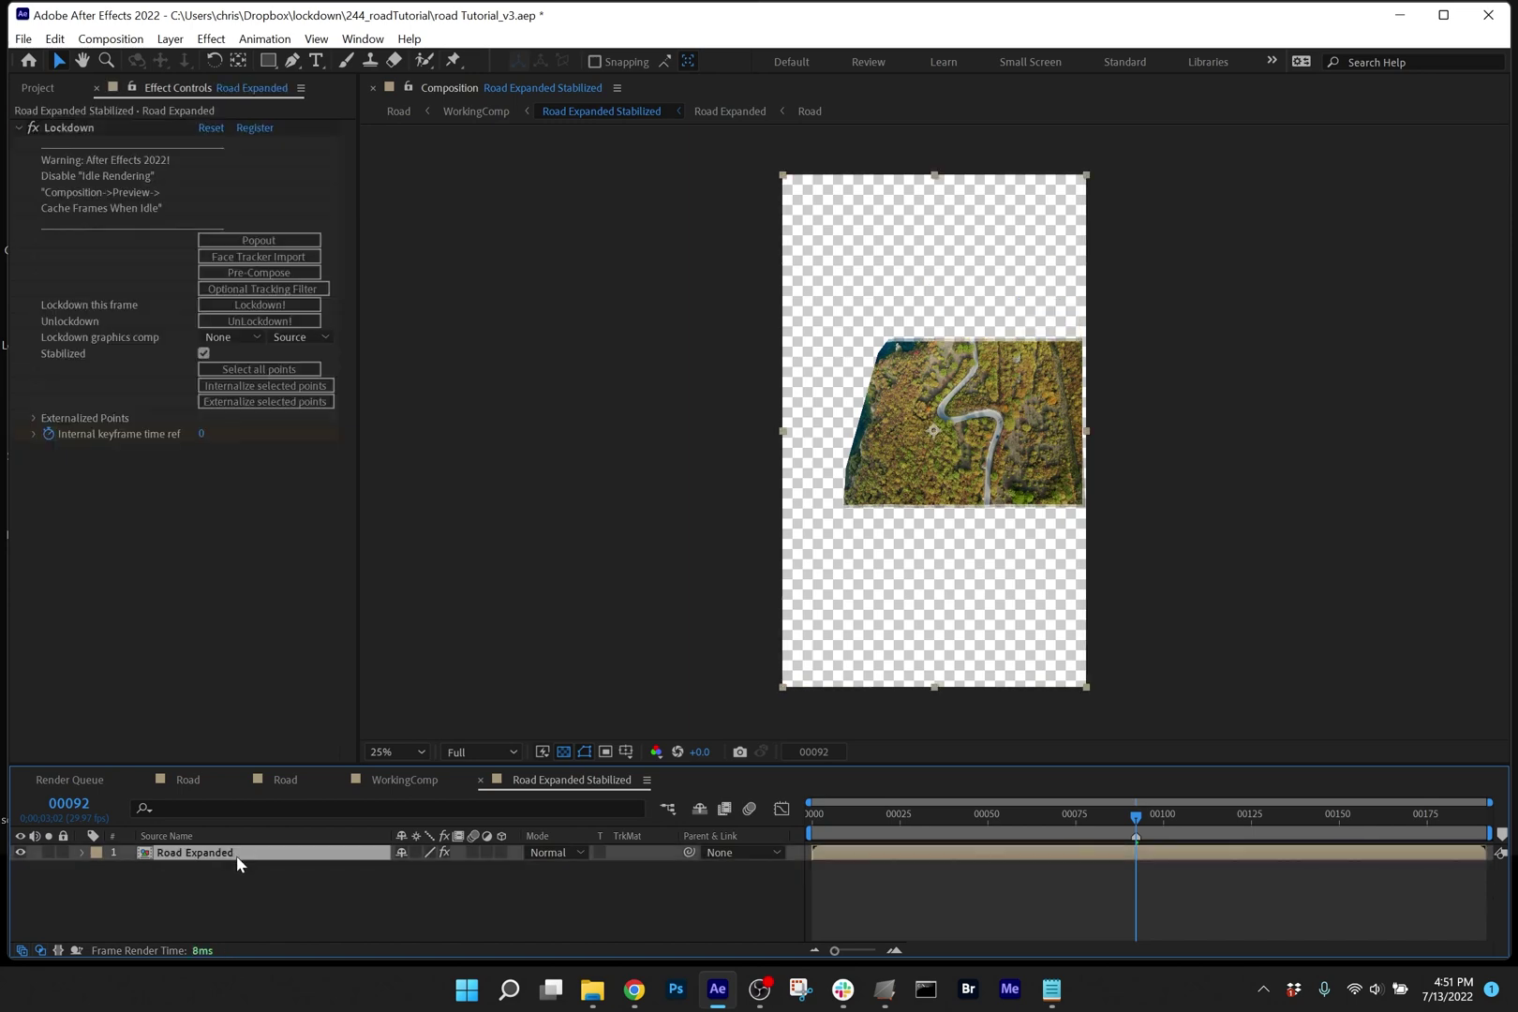
# Pre-compose the Road Expanded layer into Road Expanded Comp 1.
pyautogui.hotkey('ctrl', 'shift', 'c')
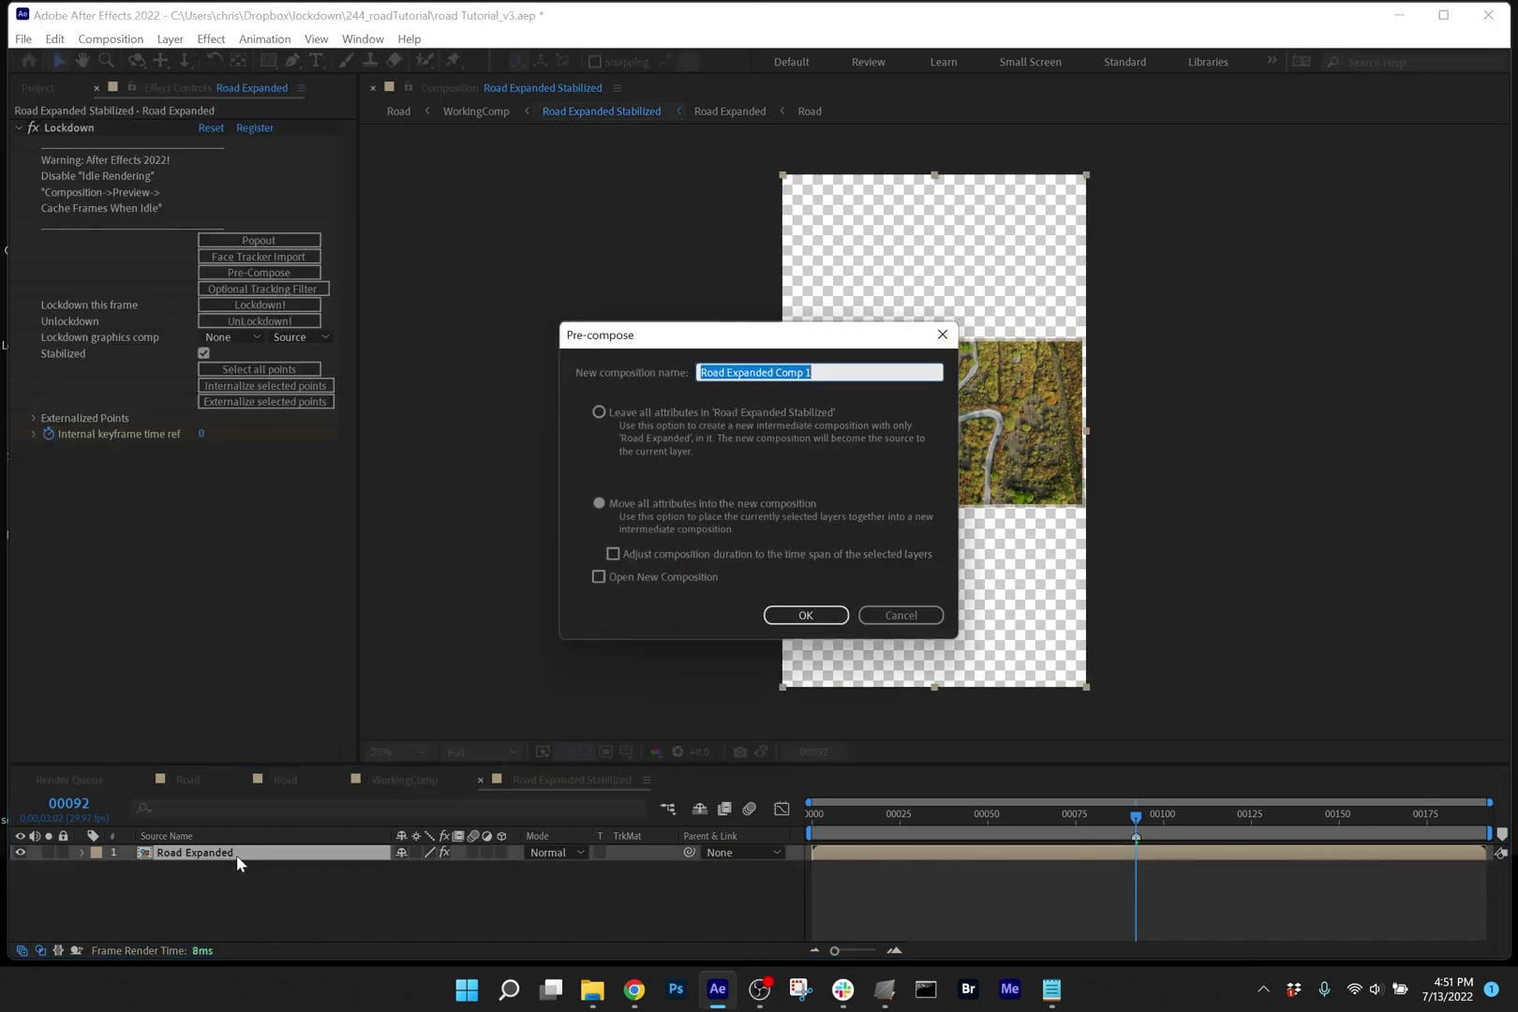
pyautogui.click(807, 615)
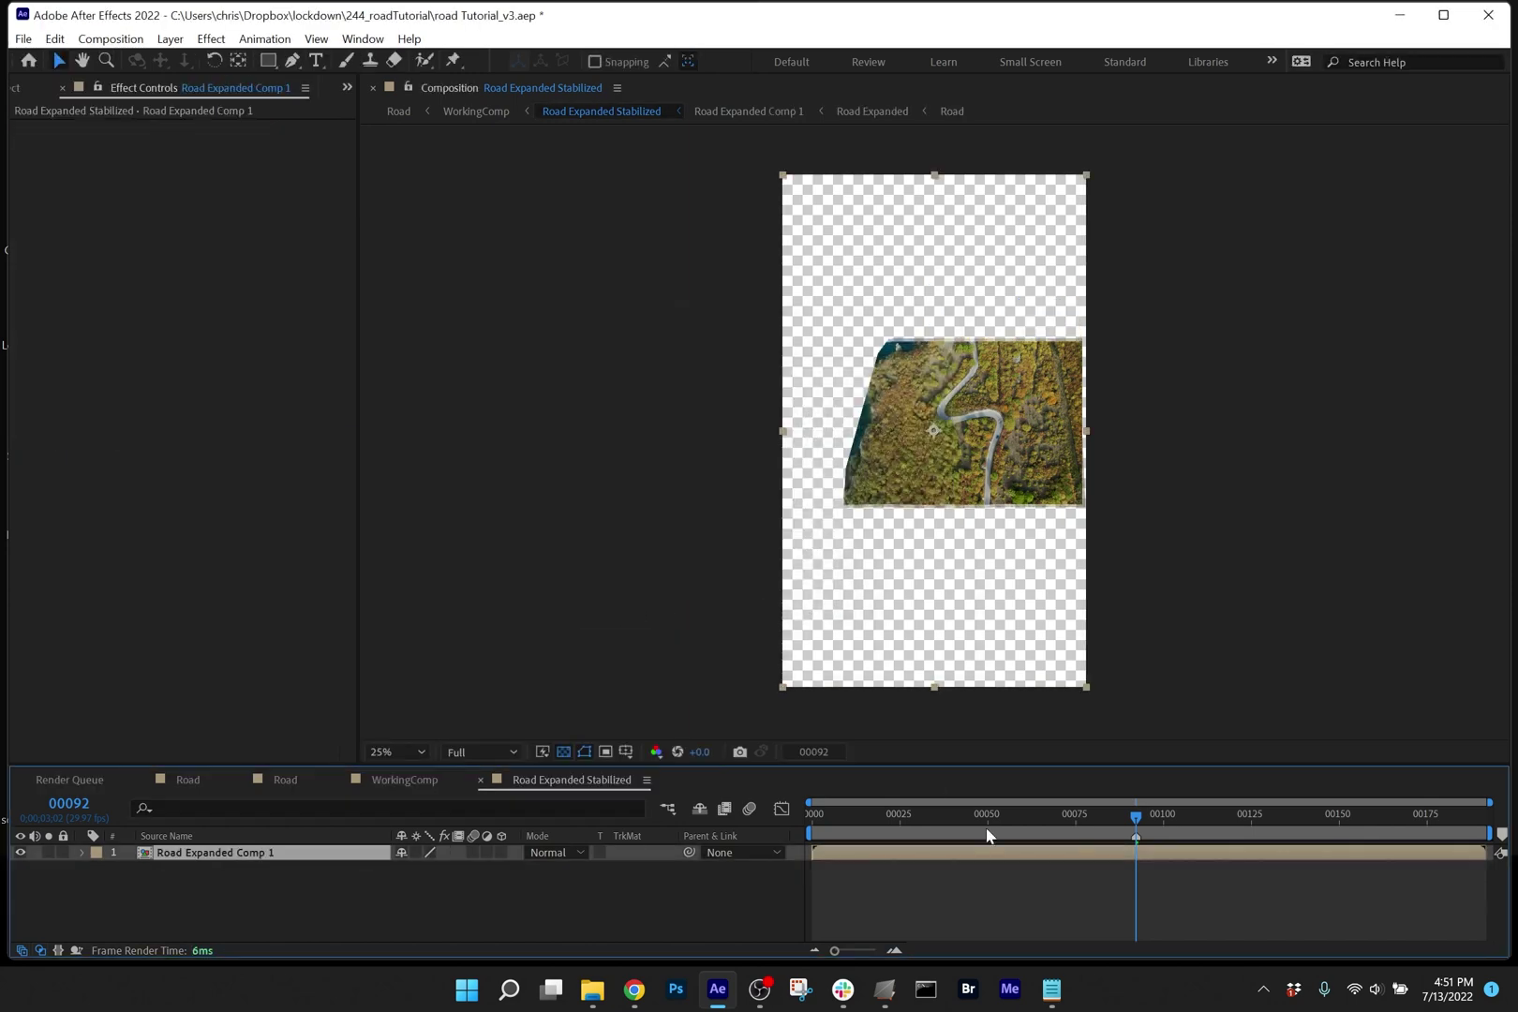
pyautogui.click(991, 868)
pyautogui.click(998, 857)
# Duplicate Road Expanded Comp 1, split the copy at frame 92, and select layers 2 and 3.
pyautogui.hotkey('ctrl', 'd')
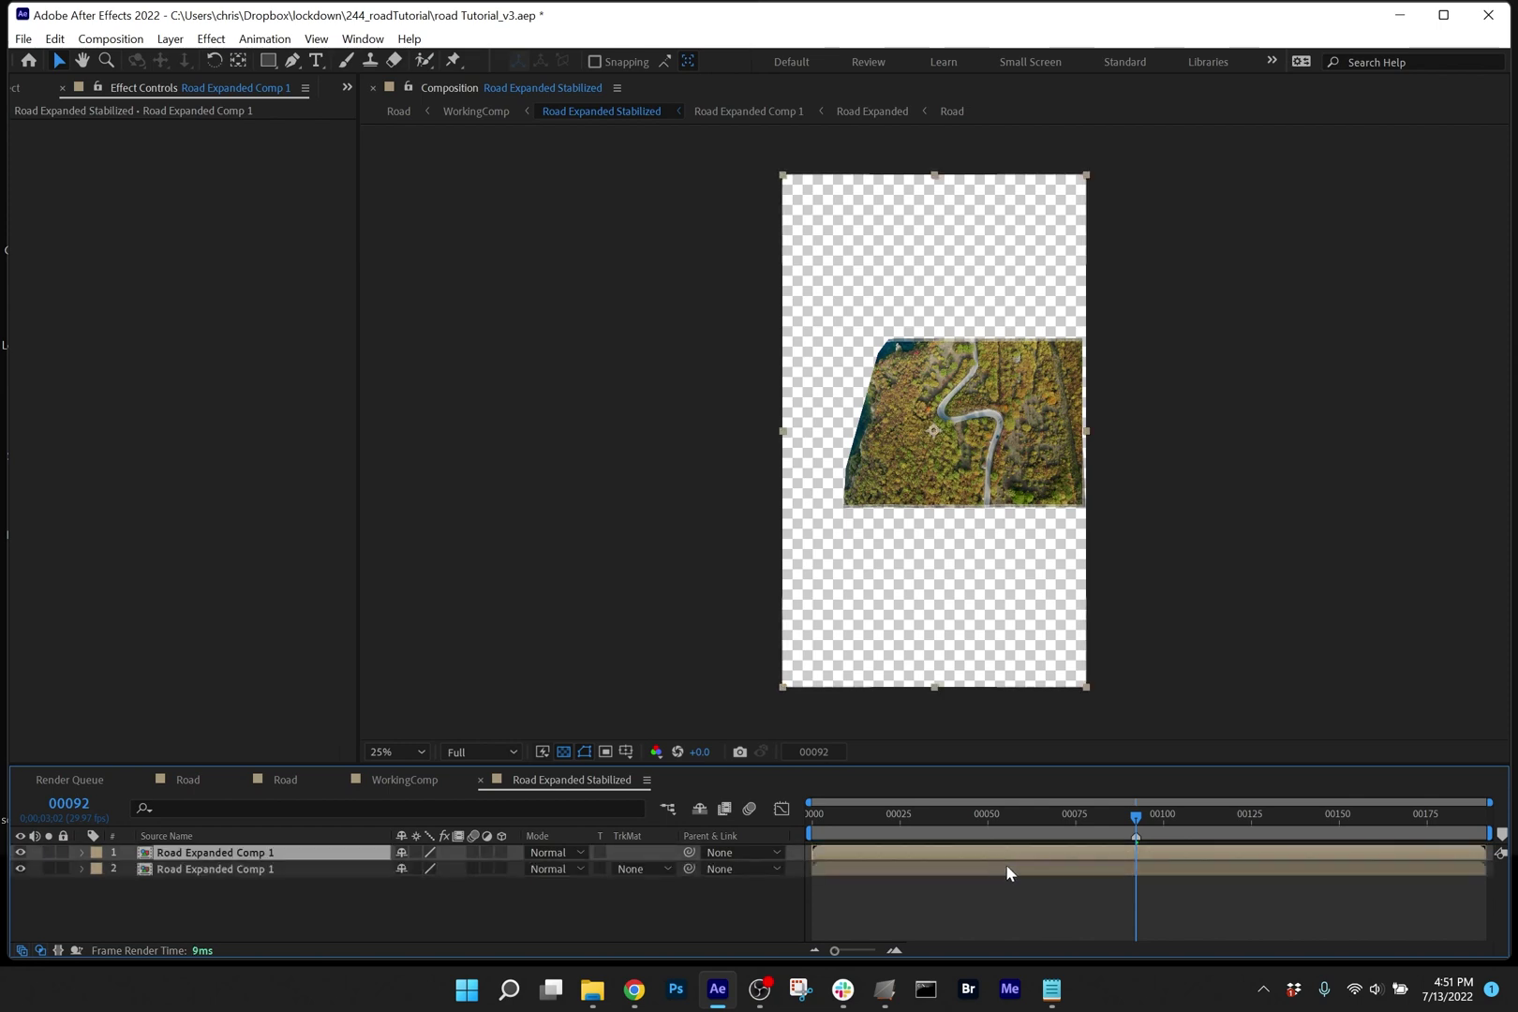
pyautogui.moveTo(1044, 867); pyautogui.dragTo(878, 864)
pyautogui.hotkey('ctrl', 'd')
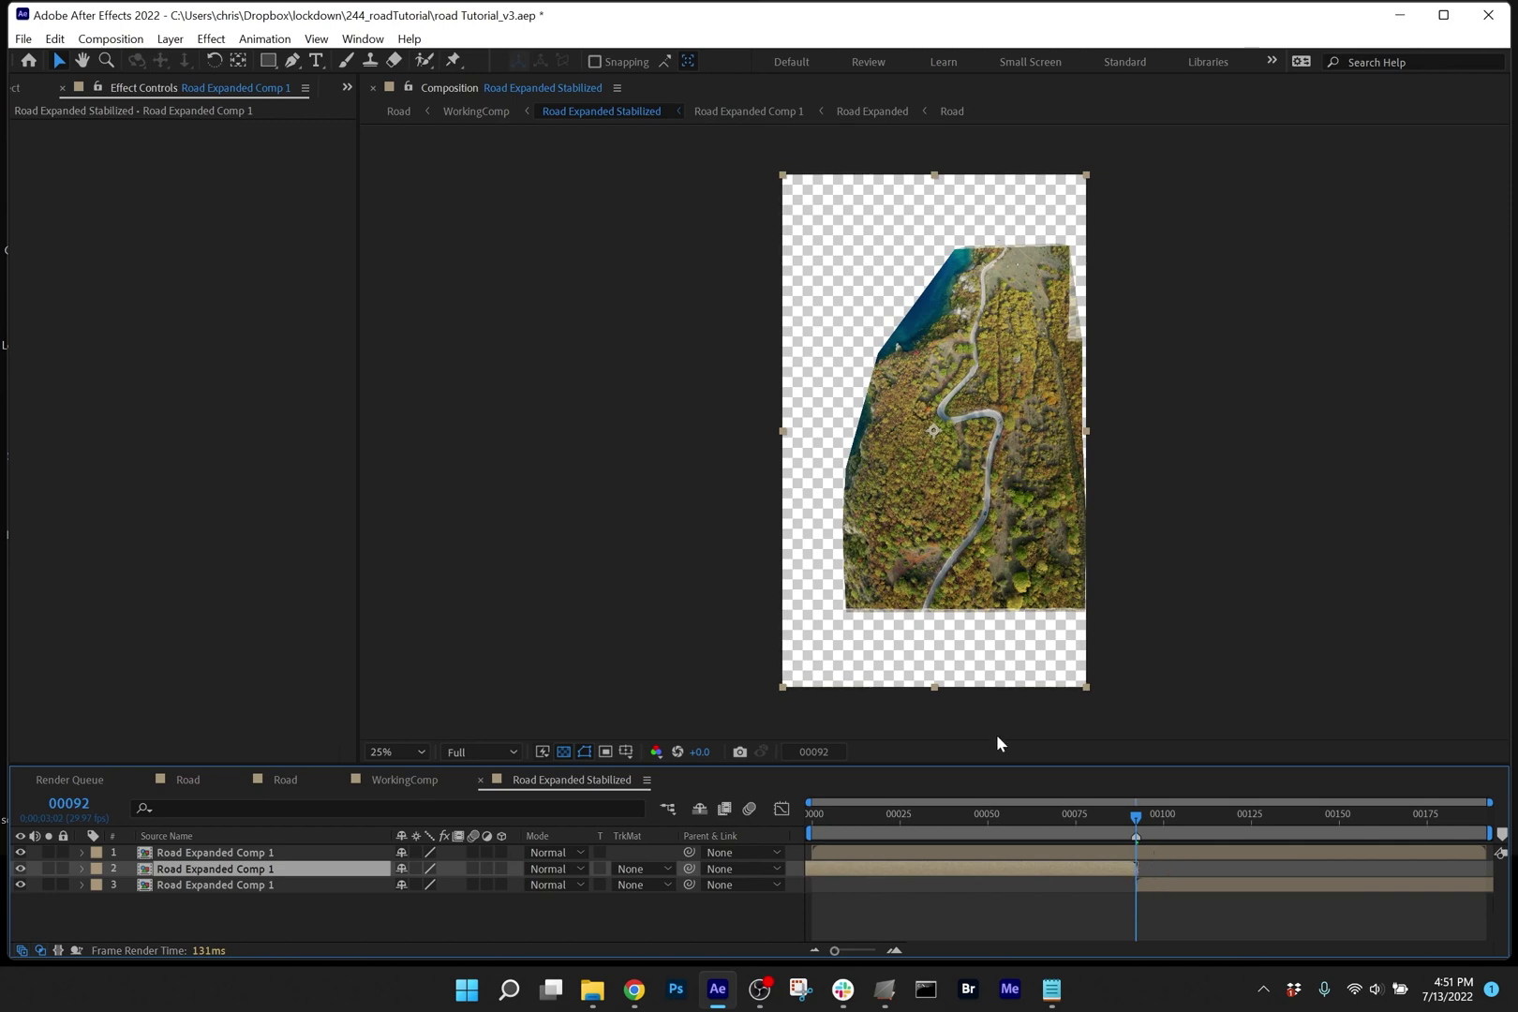
pyautogui.keyDown('shift'); pyautogui.click(300, 886); pyautogui.keyUp('shift')
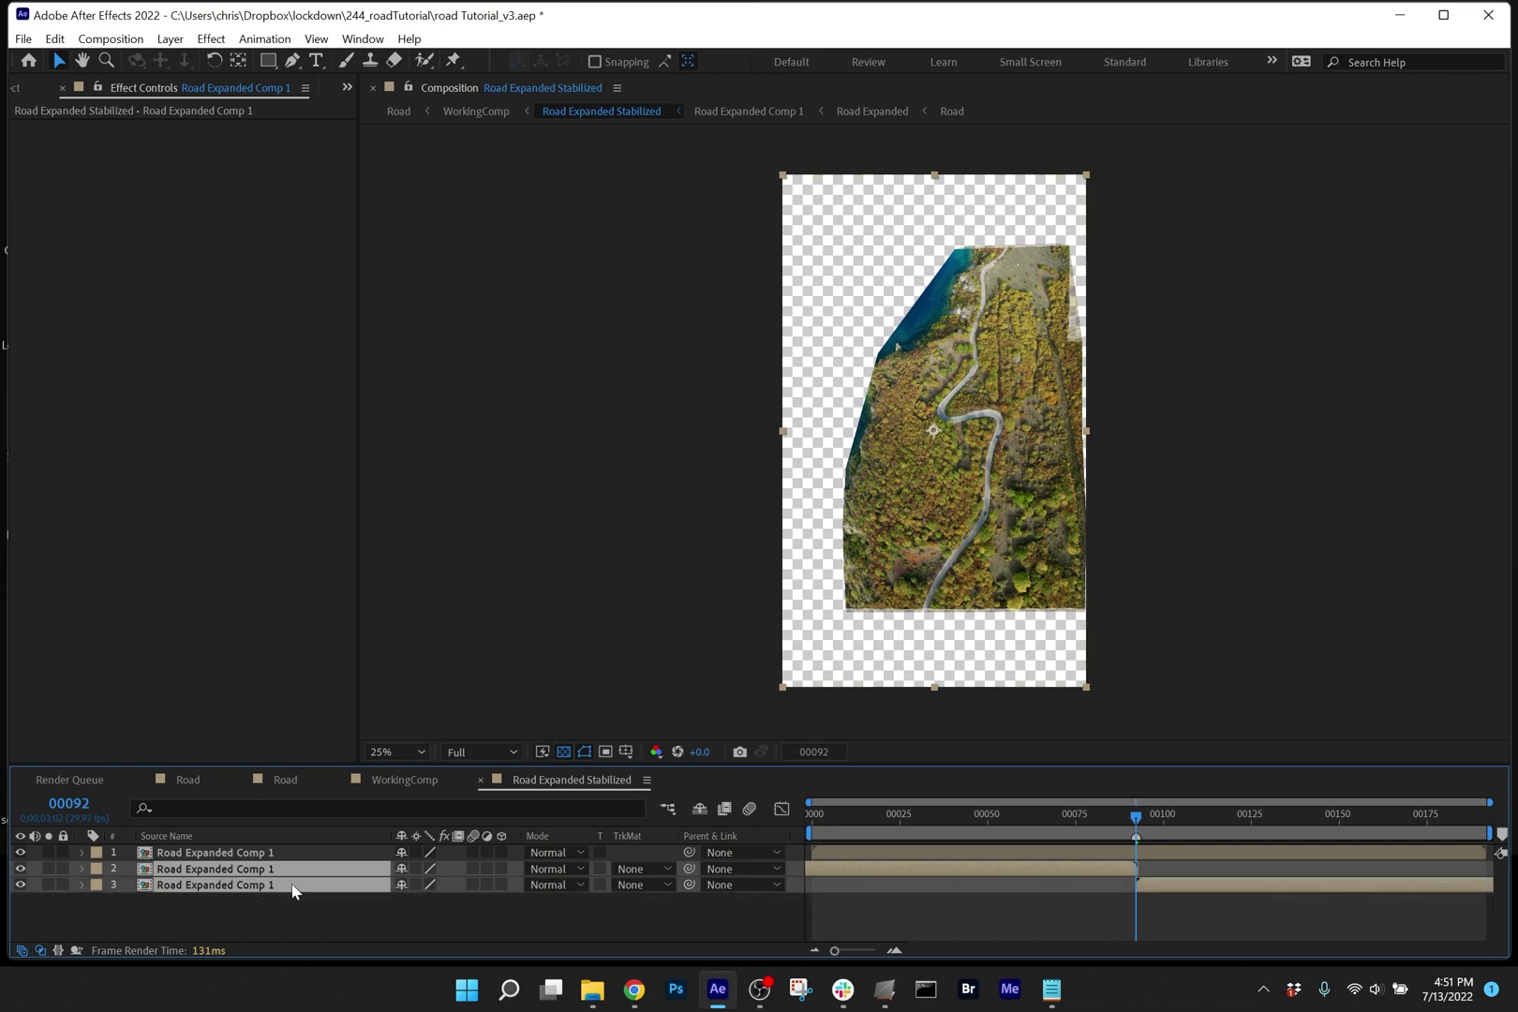
# Freeze layers 2 and 3 on the current frame and extend layer 3 back to frame 0.
pyautogui.rightClick(294, 886)
pyautogui.moveTo(488, 401)
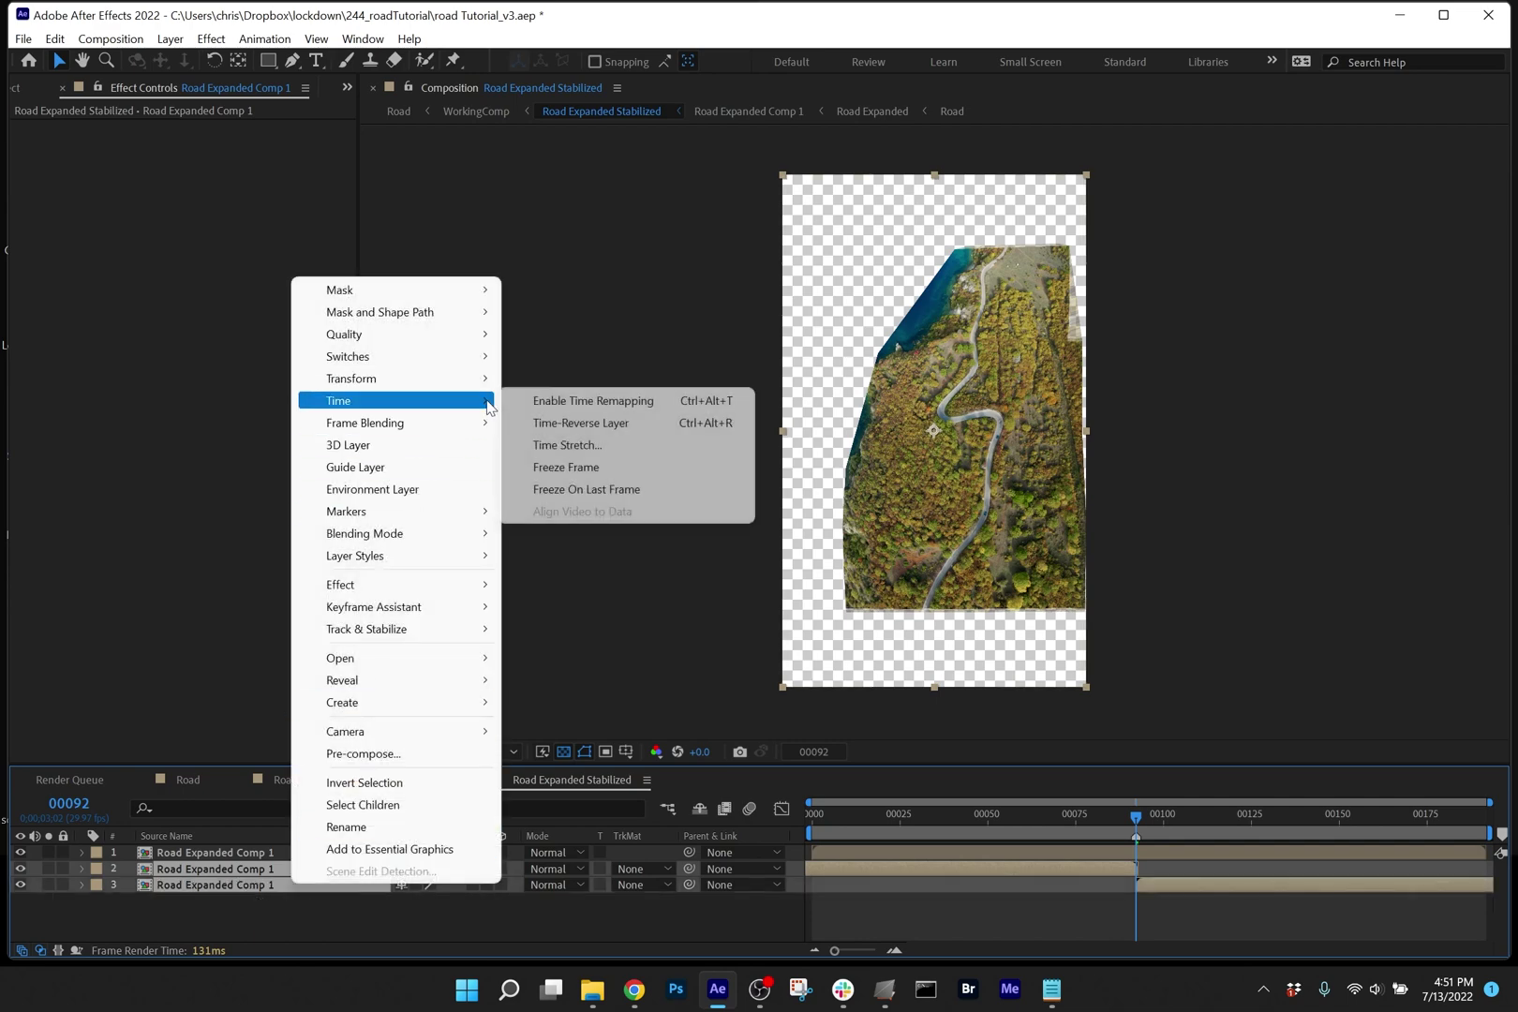
pyautogui.click(600, 469)
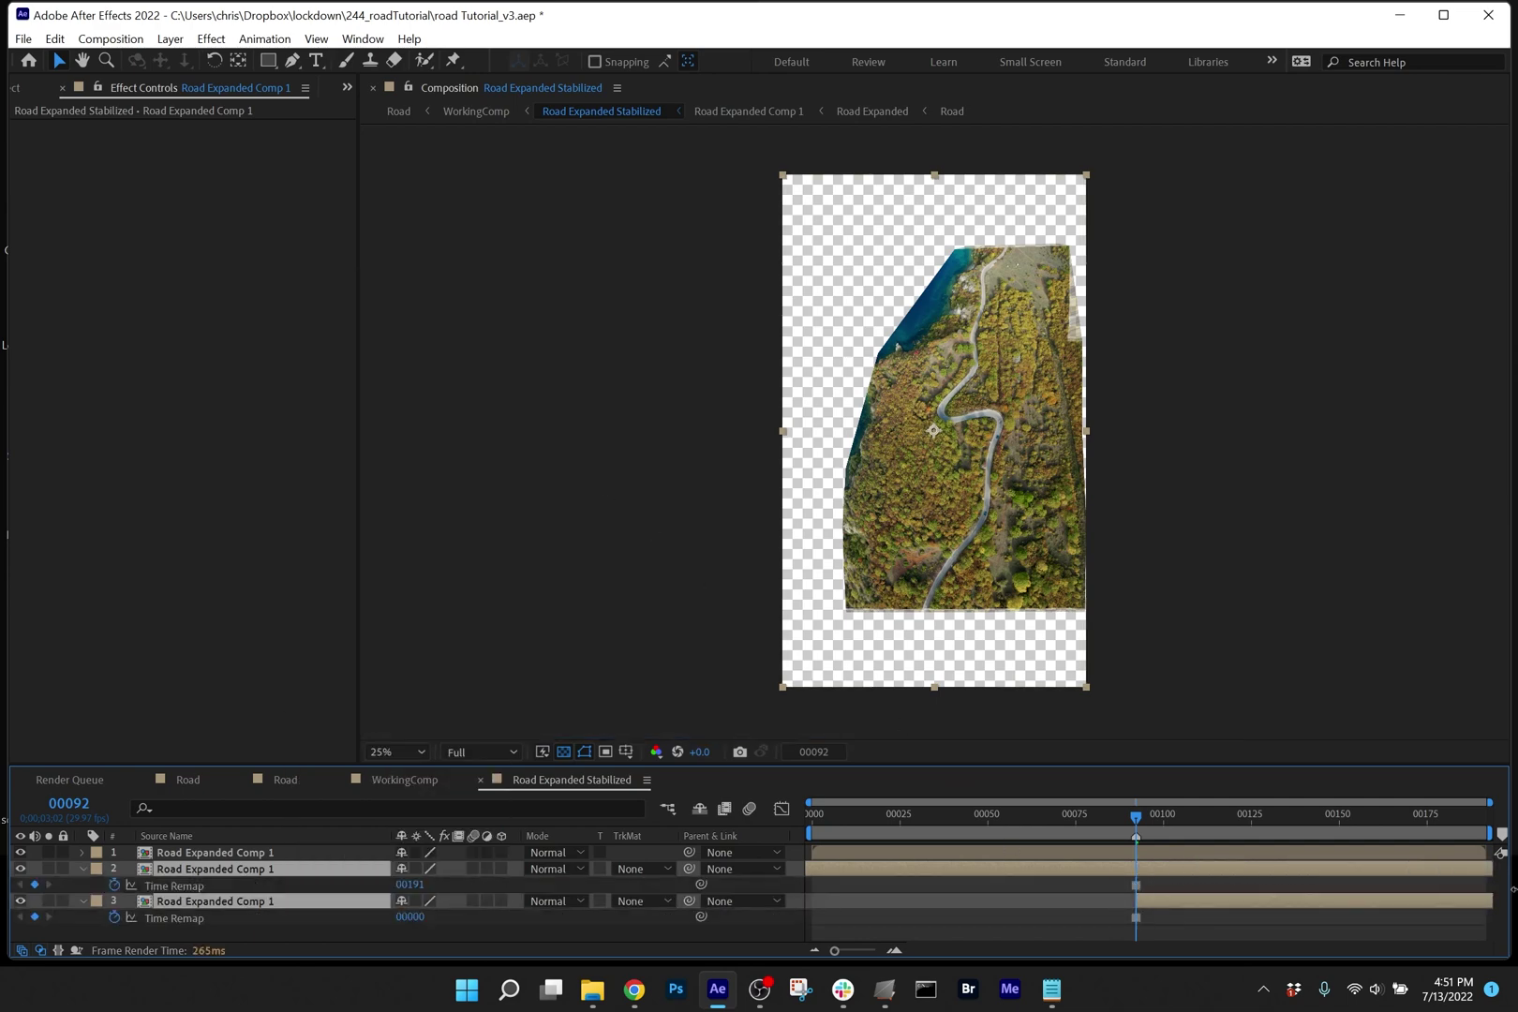
pyautogui.moveTo(1134, 899); pyautogui.dragTo(441, 908)
pyautogui.click(357, 928)
pyautogui.moveTo(1135, 825); pyautogui.dragTo(1312, 906)
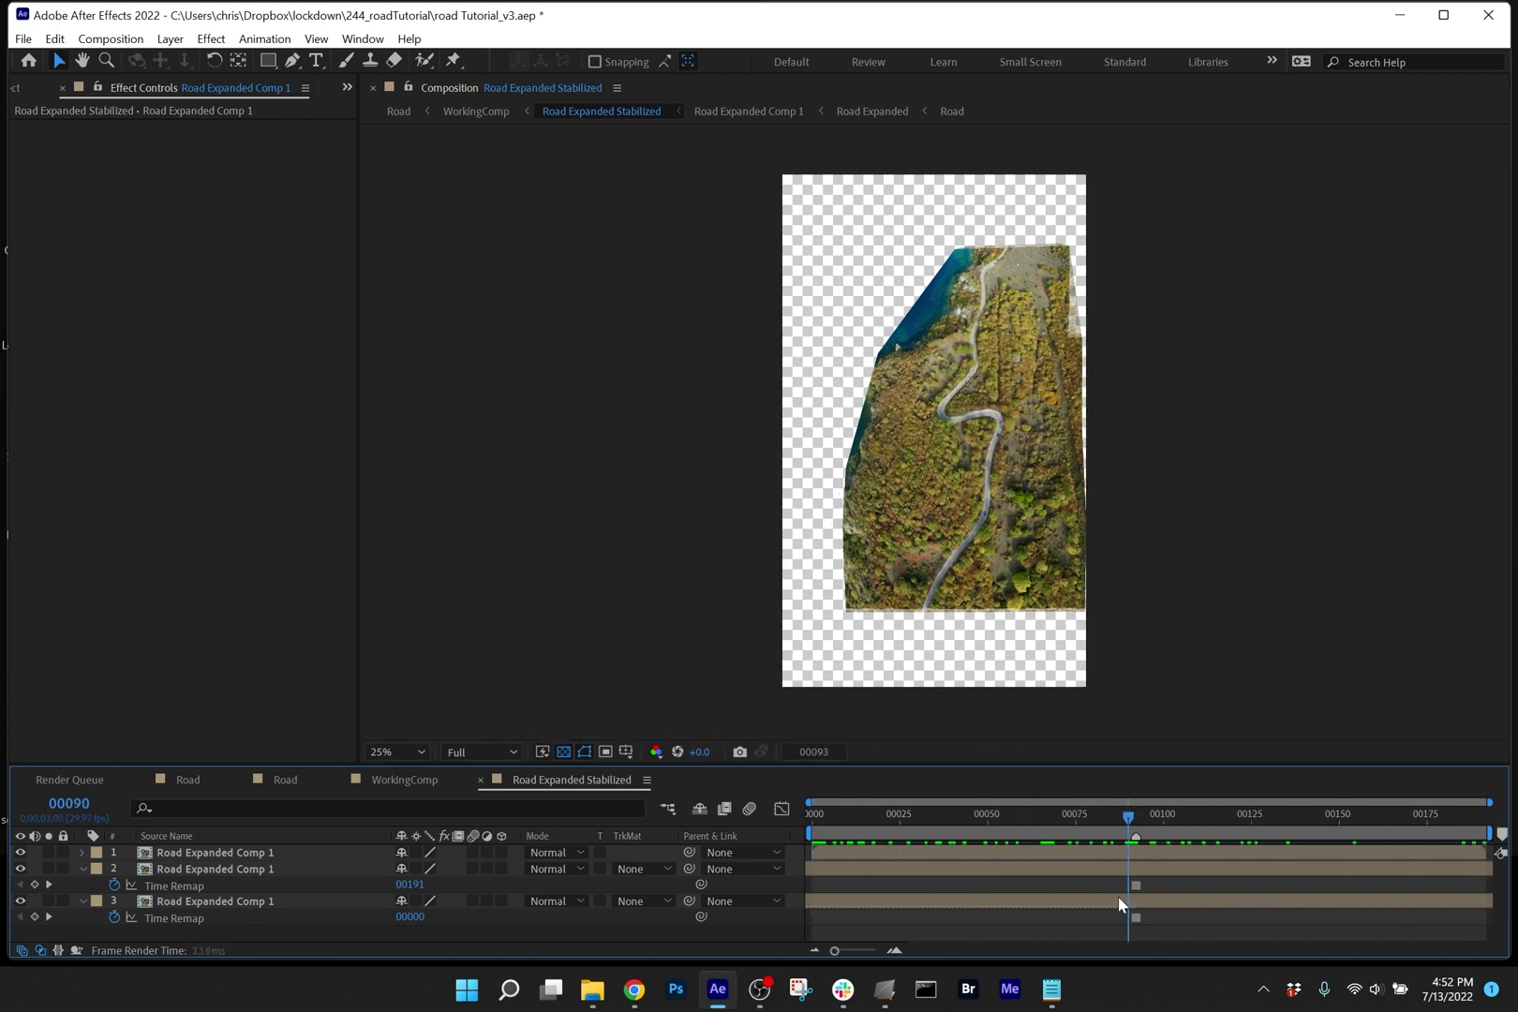
# Duplicate layer 1 and freeze the copy on the current frame.
pyautogui.click(247, 858)
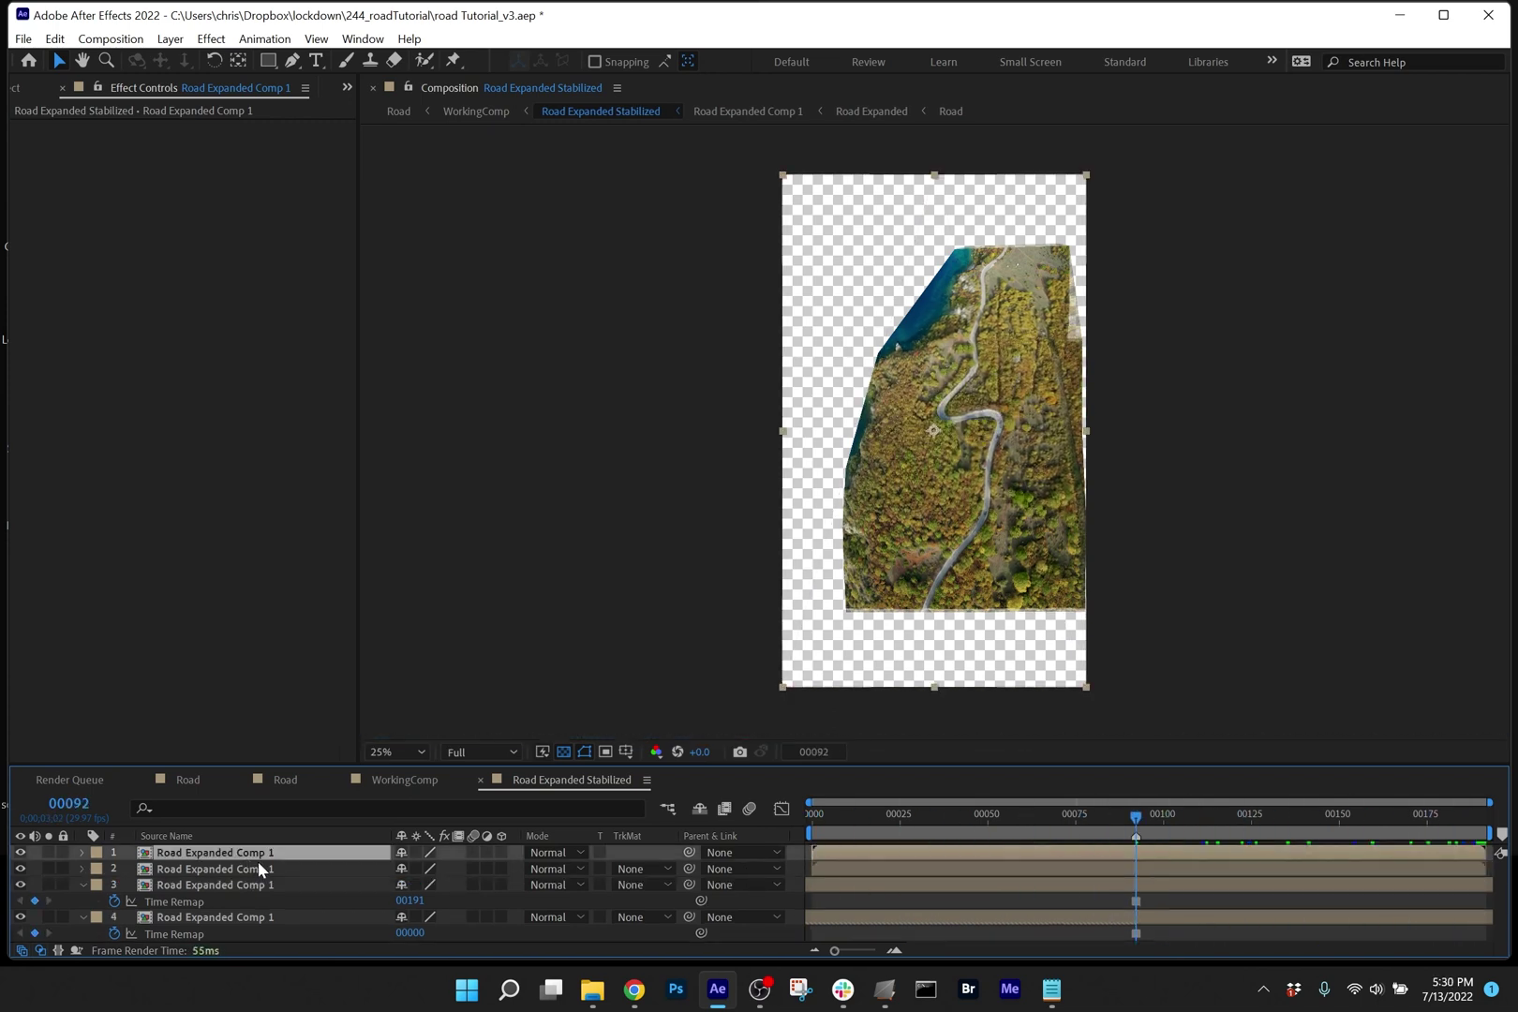
pyautogui.hotkey('ctrl', 'd')
pyautogui.rightClick(272, 869)
pyautogui.moveTo(410, 385)
pyautogui.click(540, 453)
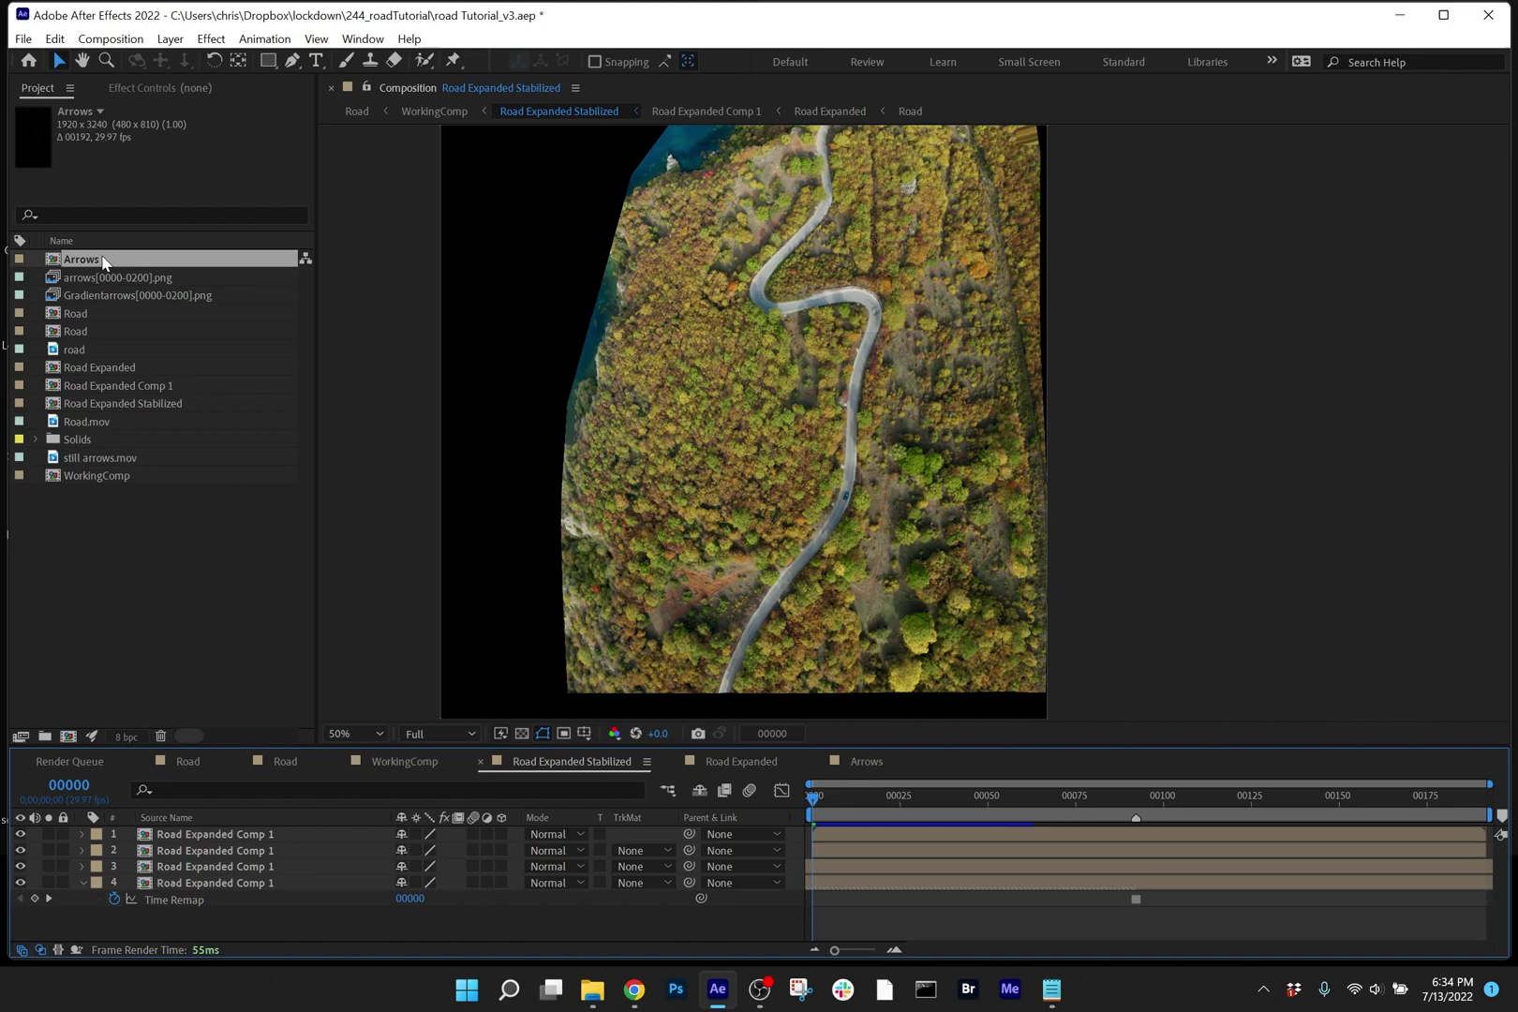
# Place the Arrows comp as the top layer and preview it soloed.
pyautogui.moveTo(104, 264); pyautogui.dragTo(268, 833)
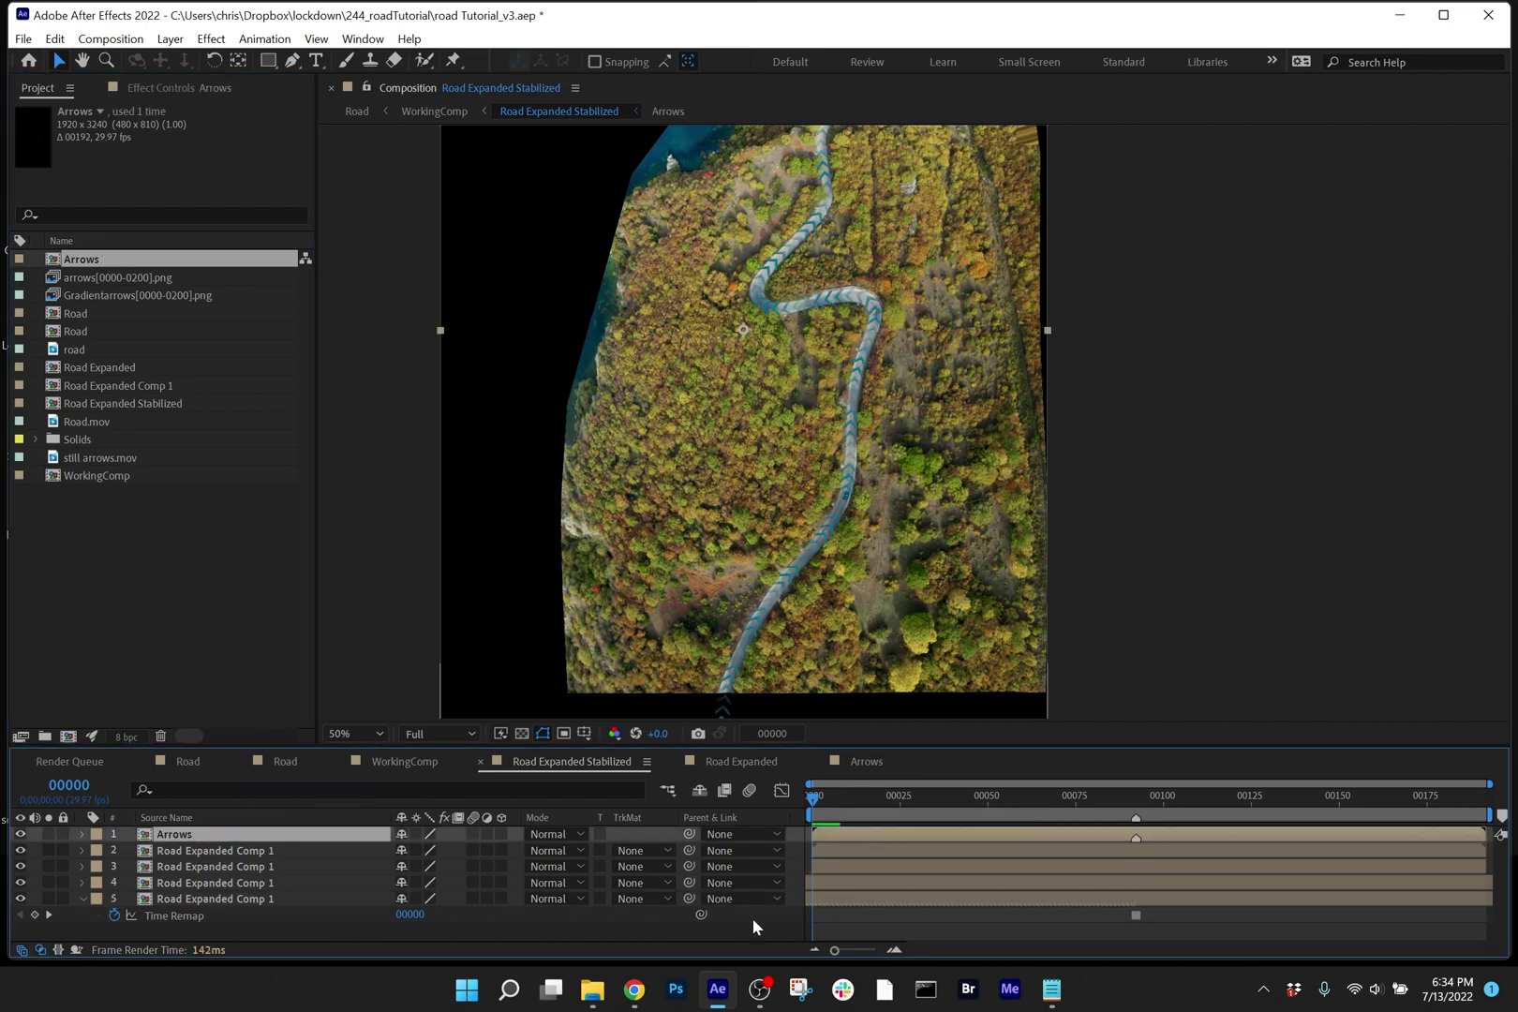
pyautogui.click(832, 921)
pyautogui.press('space')
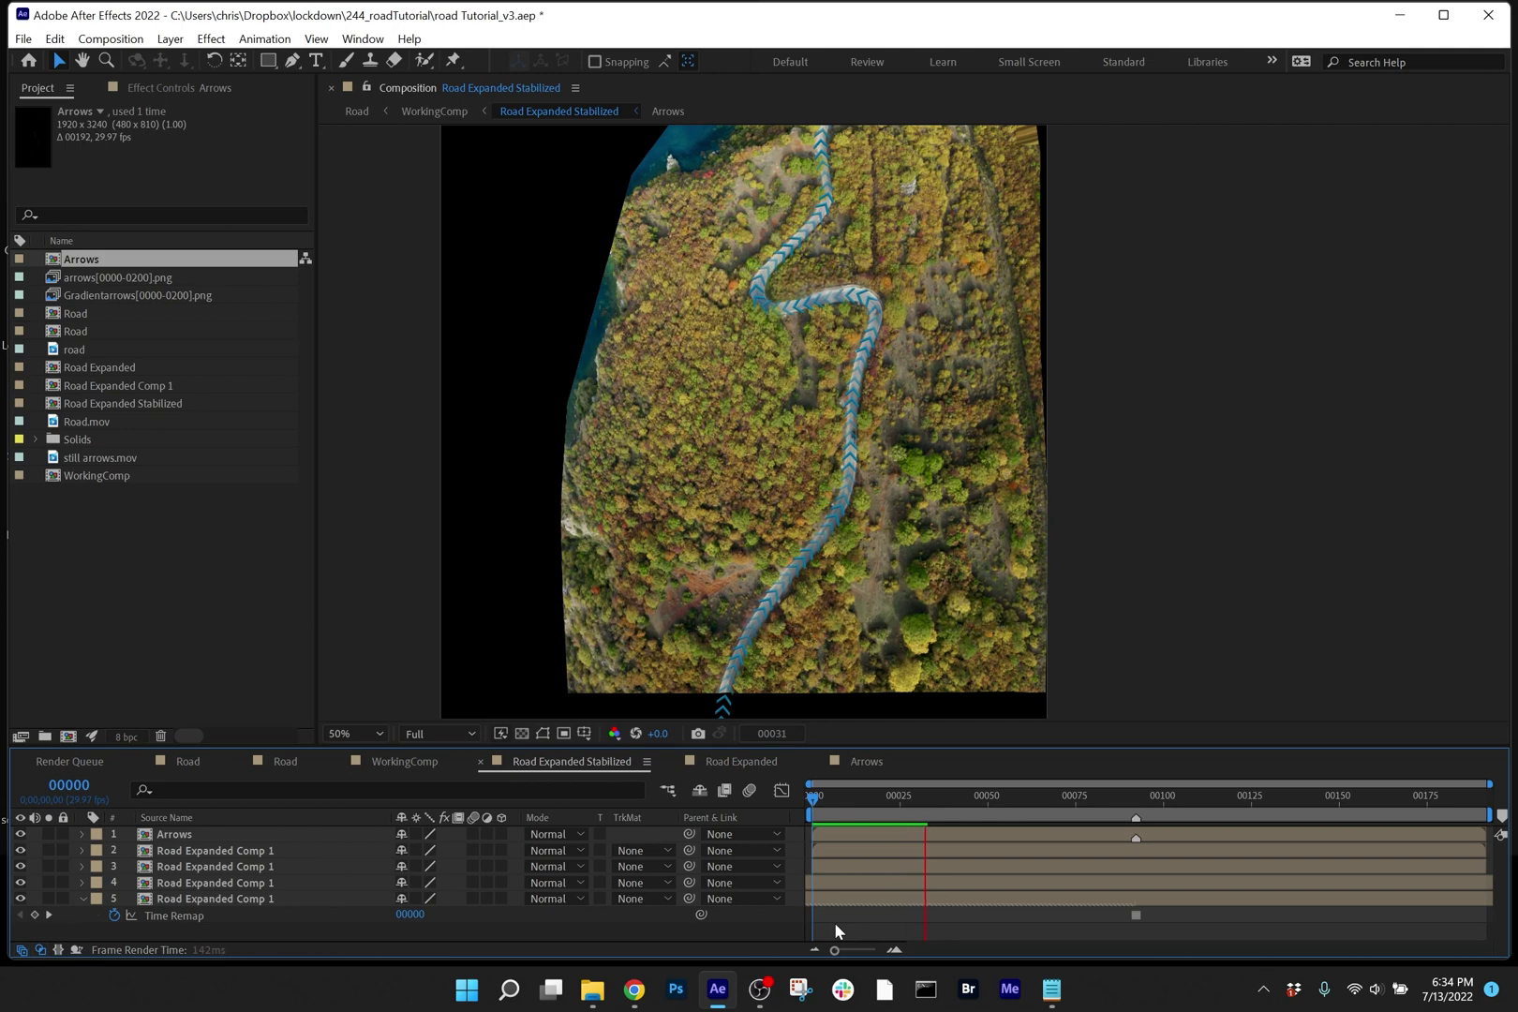
pyautogui.click(48, 833)
pyautogui.press('space')
# Scrub to frame 156, unsolo Arrows, and select the four road layers beneath it.
pyautogui.moveTo(923, 804); pyautogui.dragTo(718, 807)
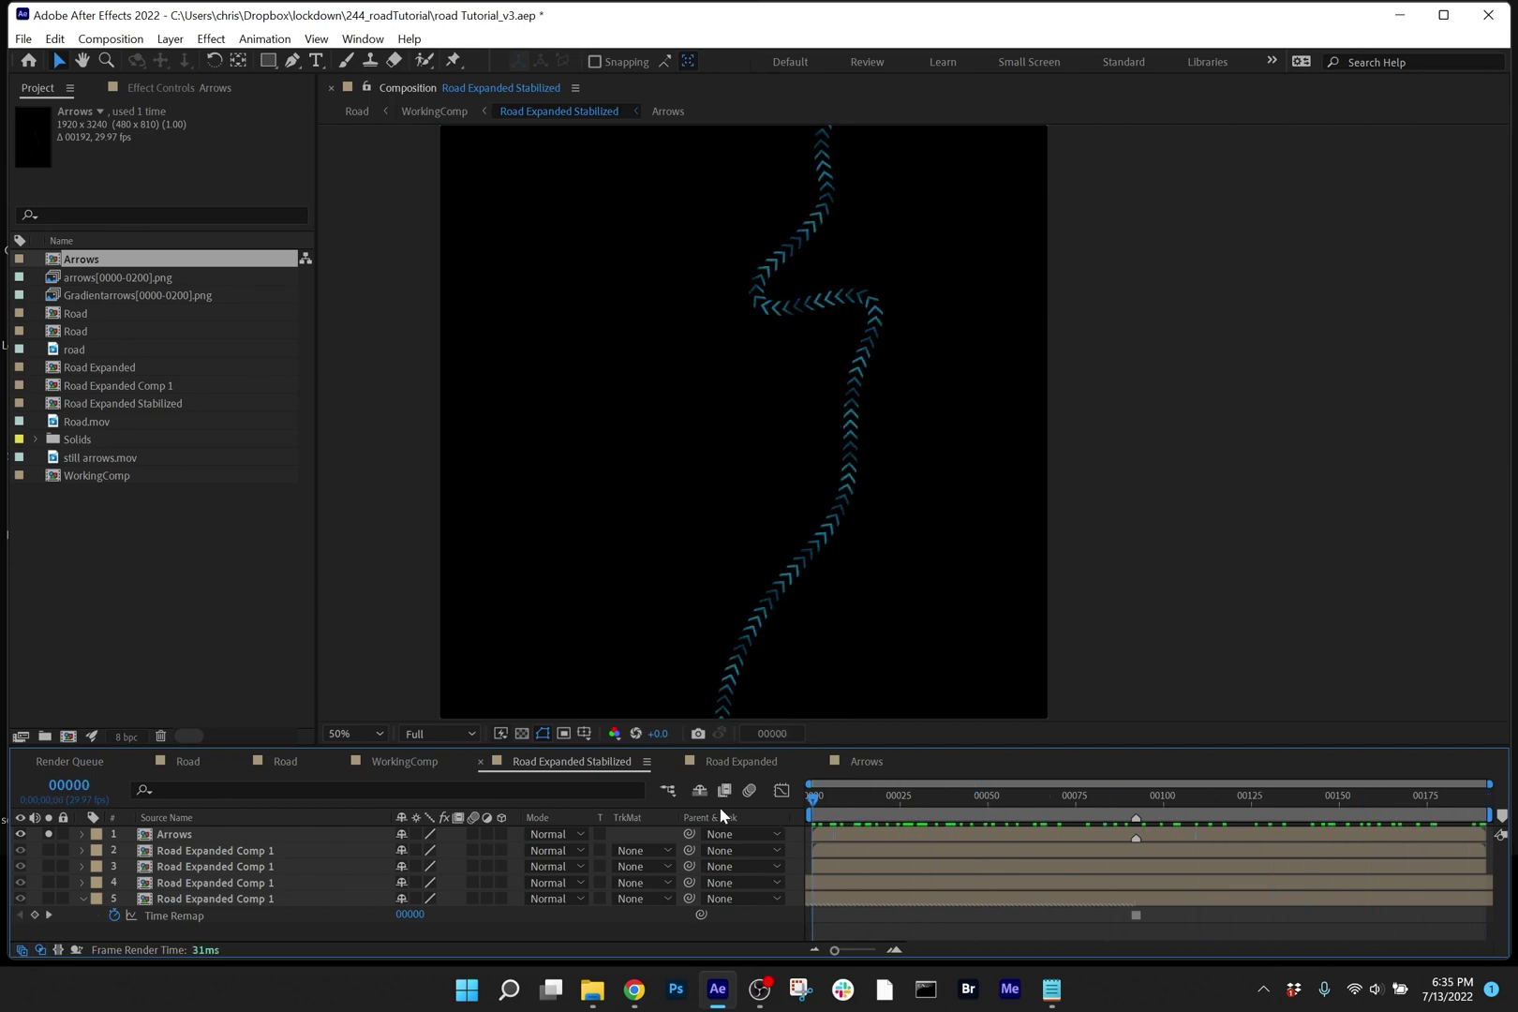
pyautogui.click(46, 832)
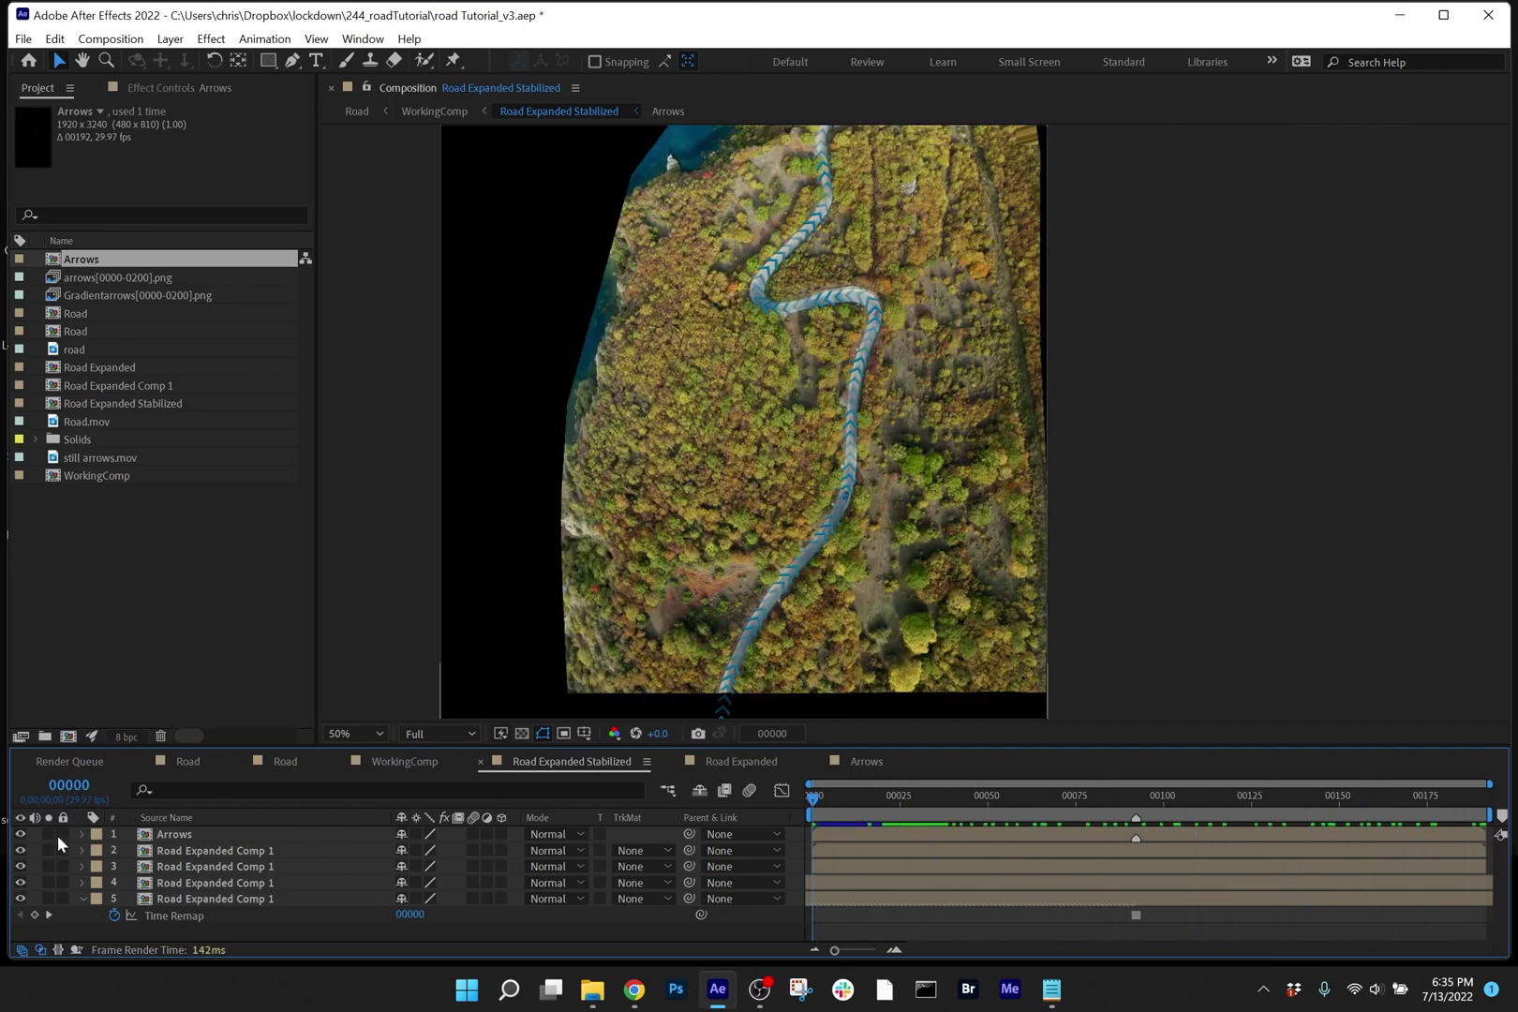
pyautogui.click(274, 853)
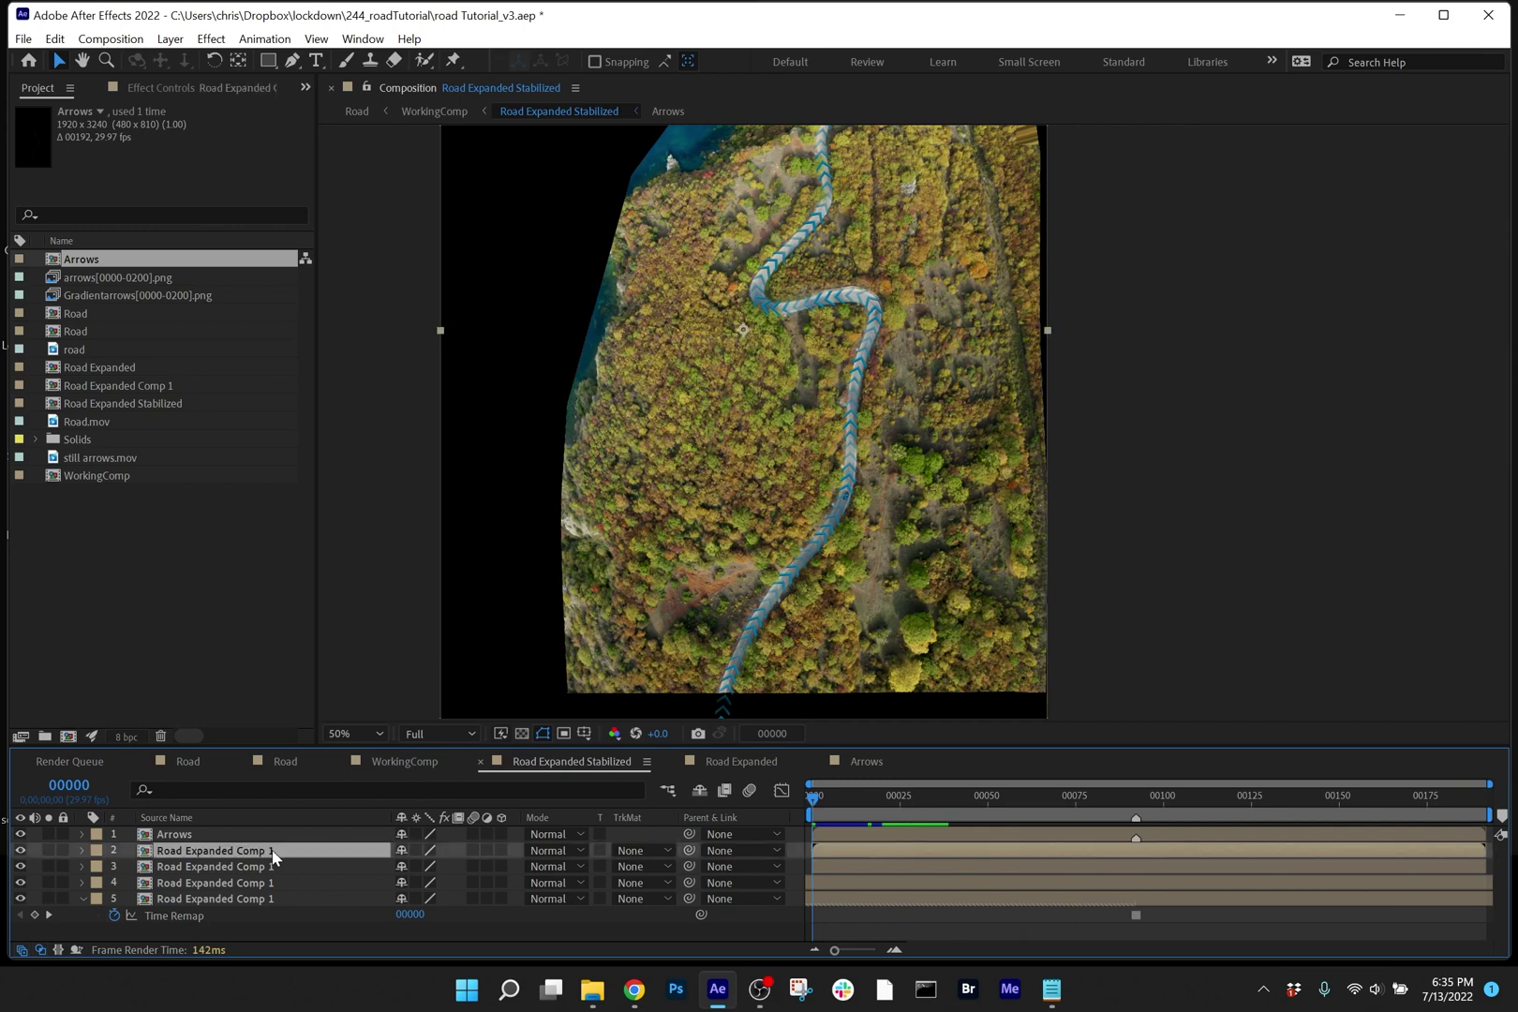
pyautogui.keyDown('shift'); pyautogui.click(272, 900); pyautogui.keyUp('shift')
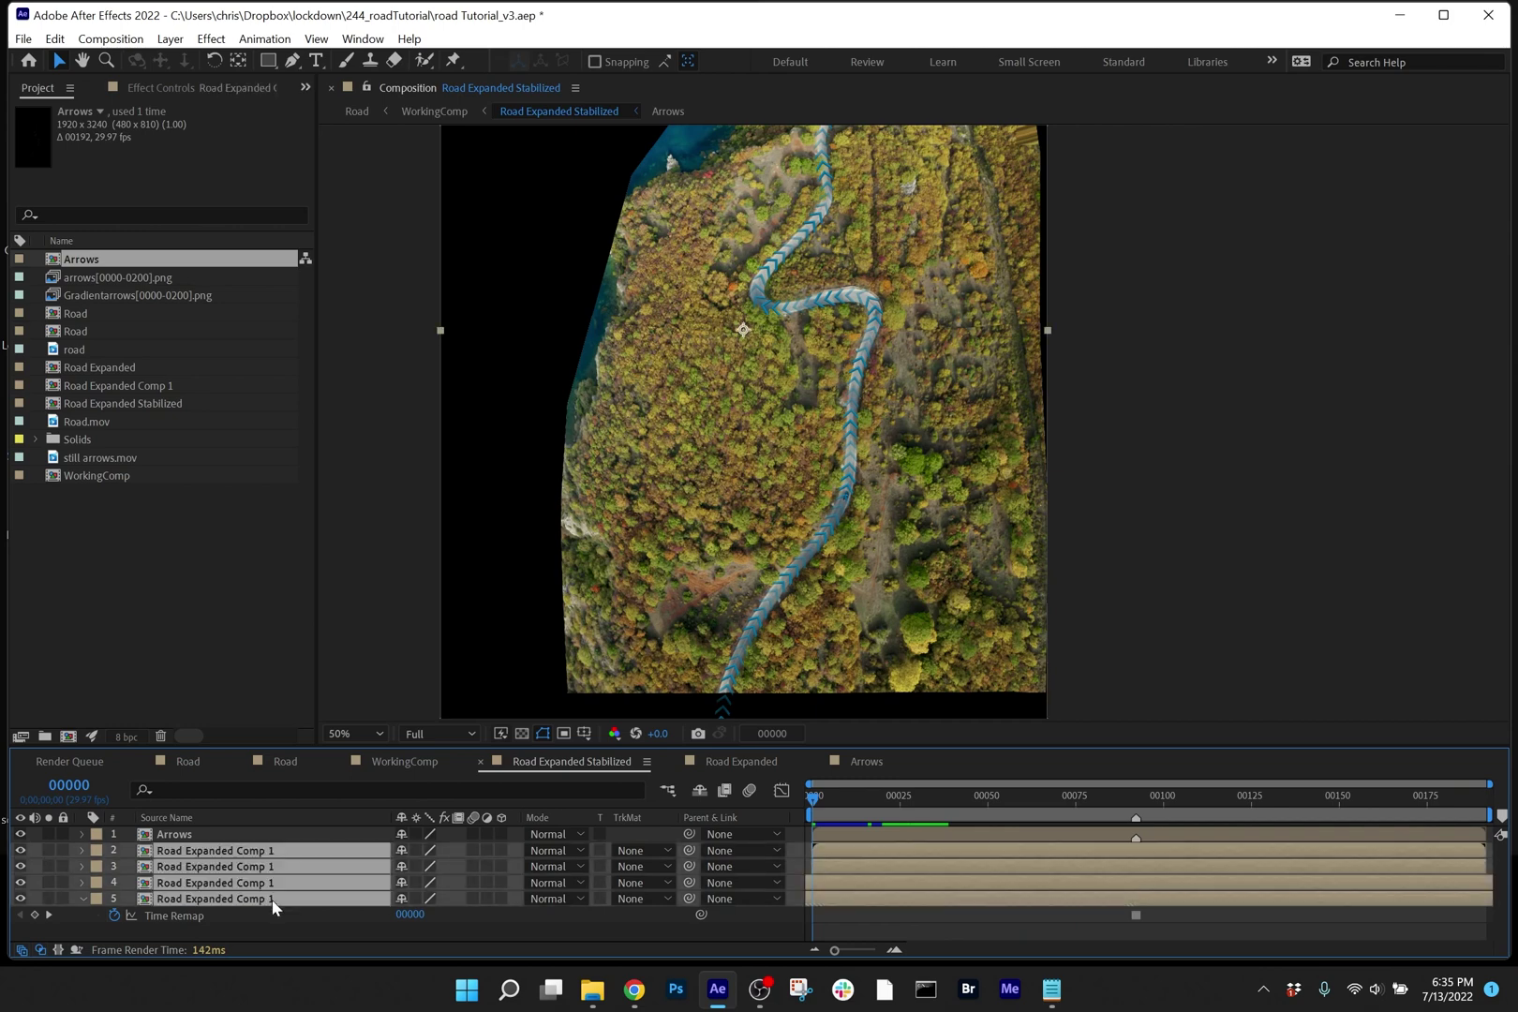
# Make the four road layers under Arrows guide layers, then select layers 3–5.
pyautogui.rightClick(274, 907)
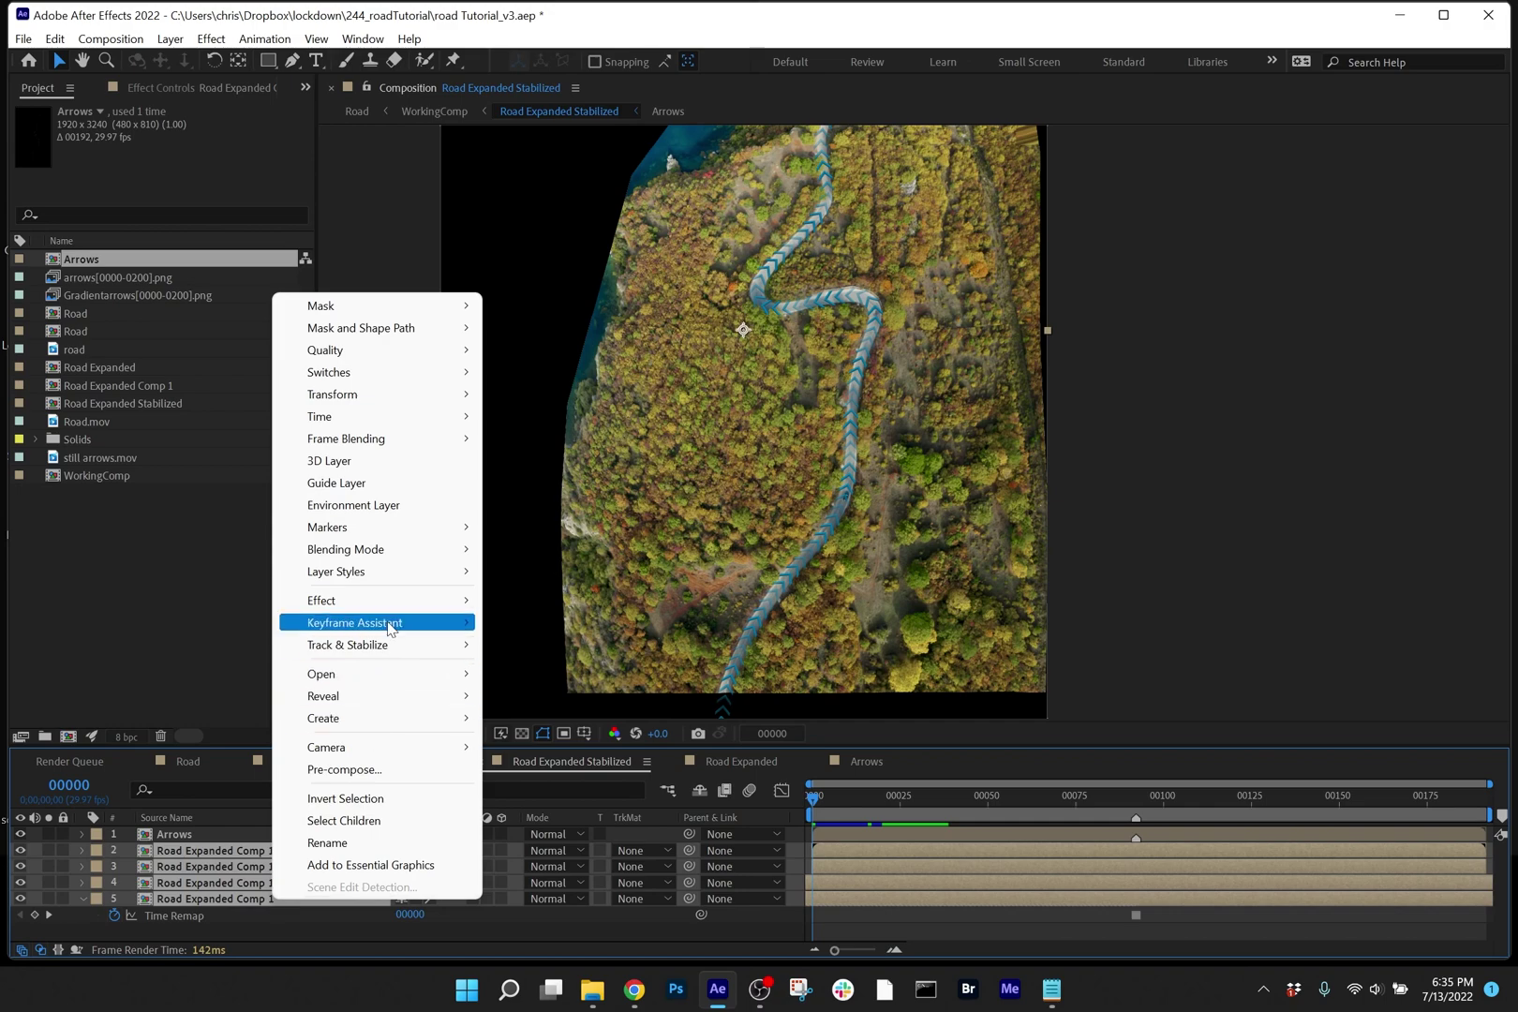
pyautogui.click(337, 482)
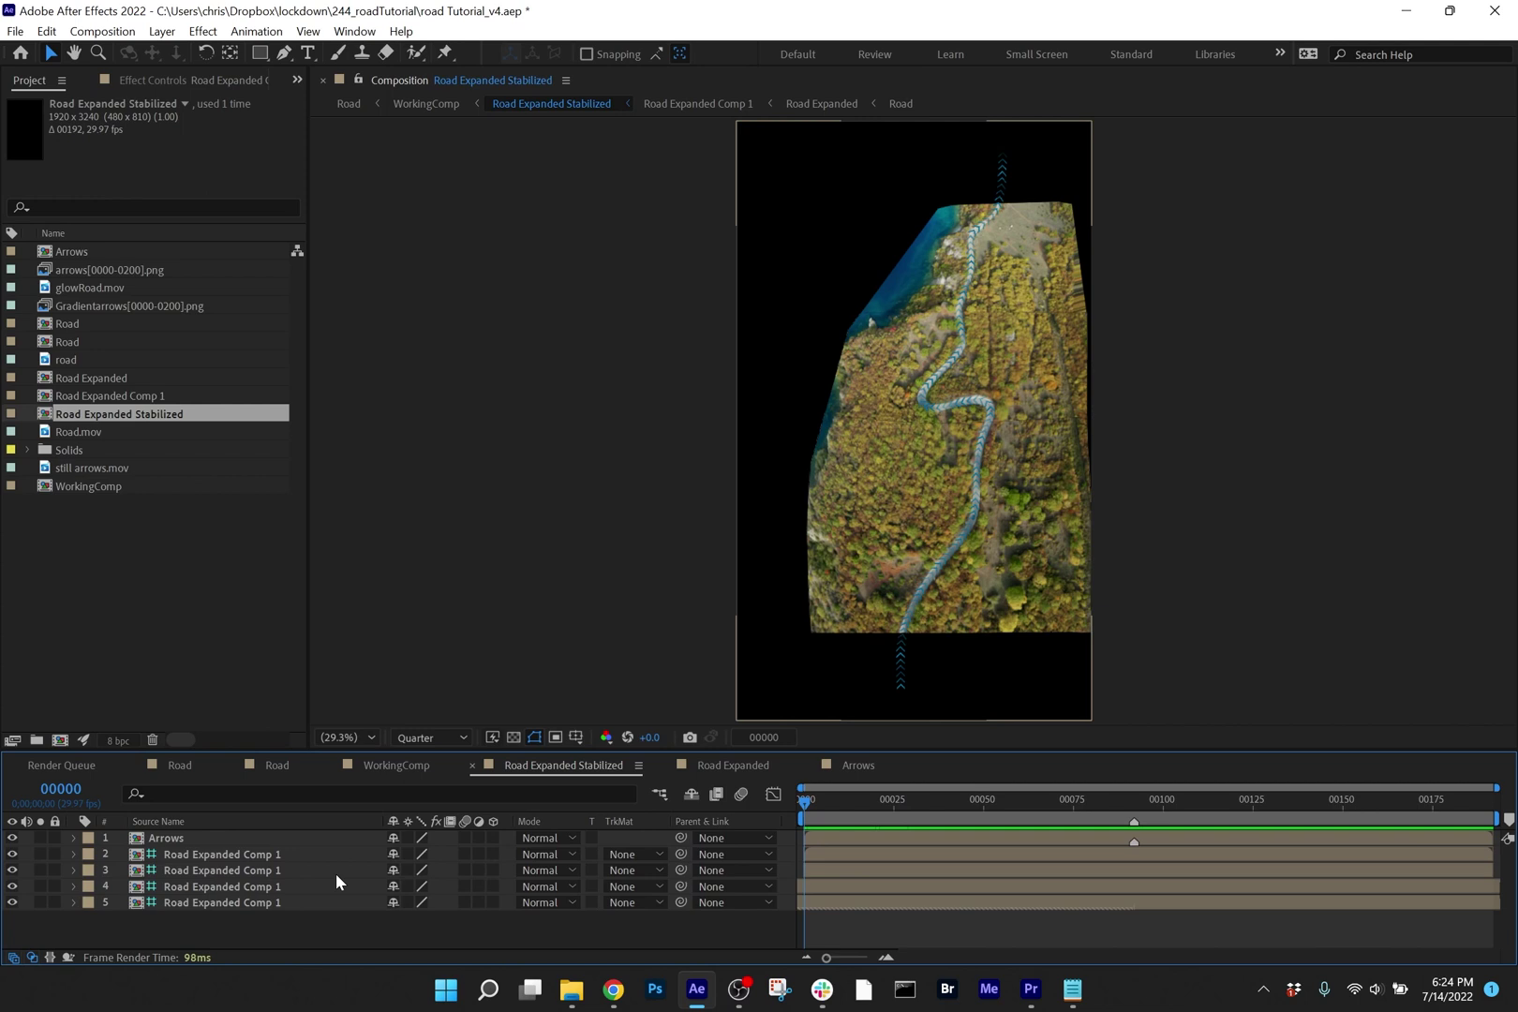
pyautogui.click(336, 873)
pyautogui.keyDown('shift'); pyautogui.click(333, 902); pyautogui.keyUp('shift')
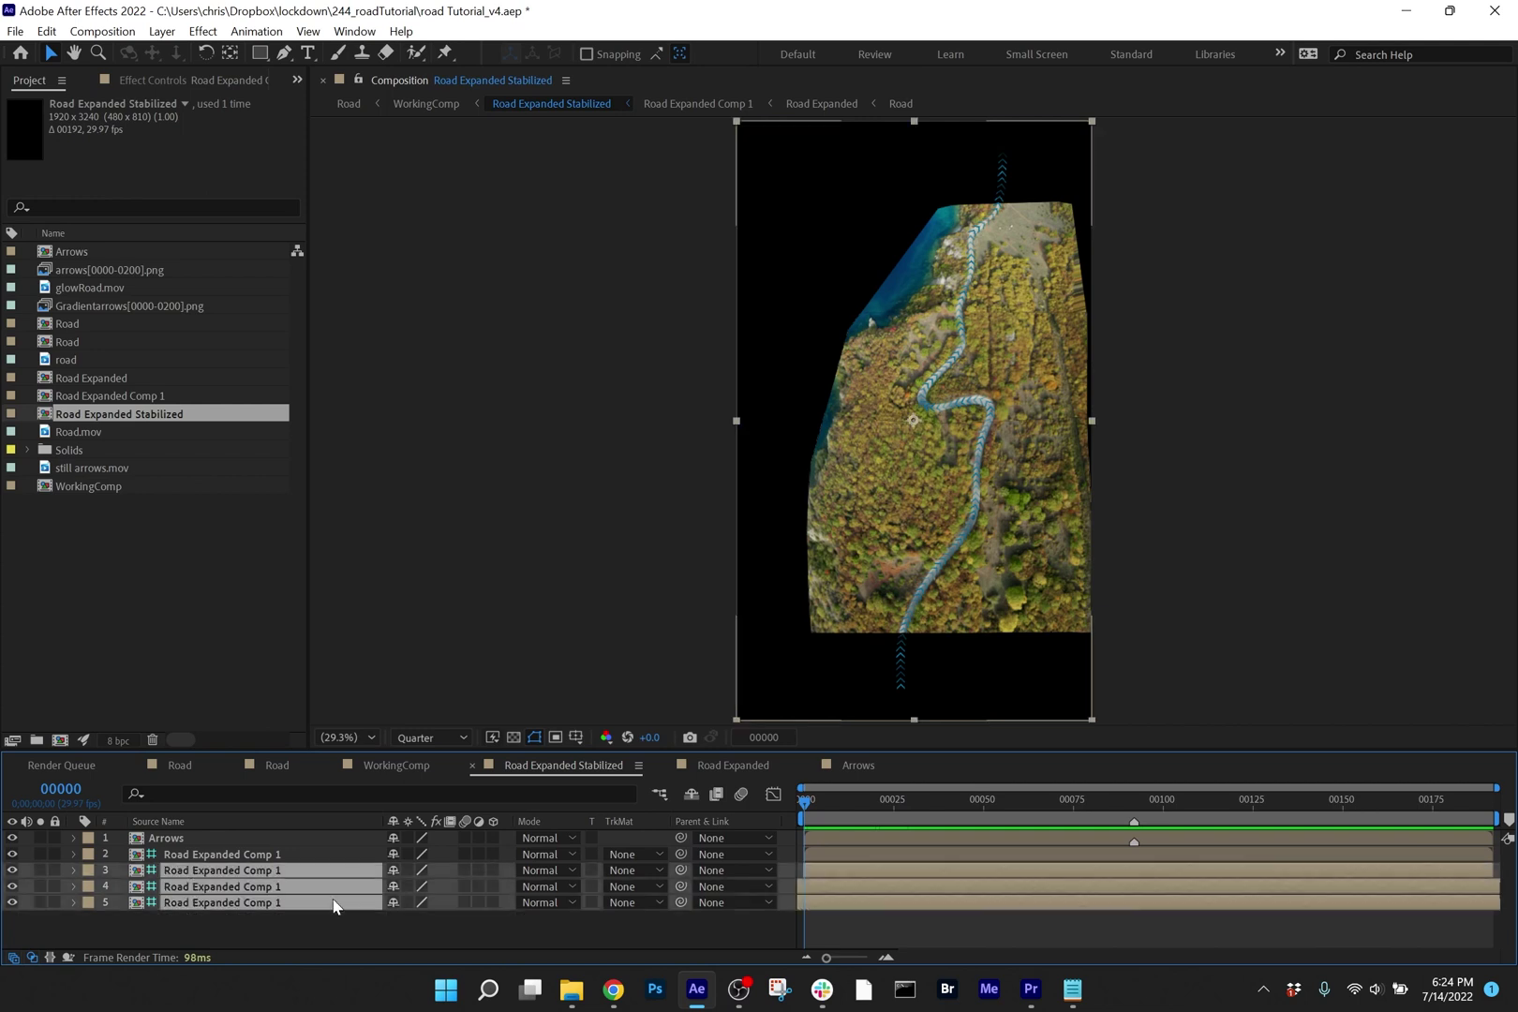
# Lower the opacity of layers 3–5 to 21% and preview the composition.
pyautogui.press('t')
pyautogui.moveTo(394, 887); pyautogui.dragTo(237, 895)
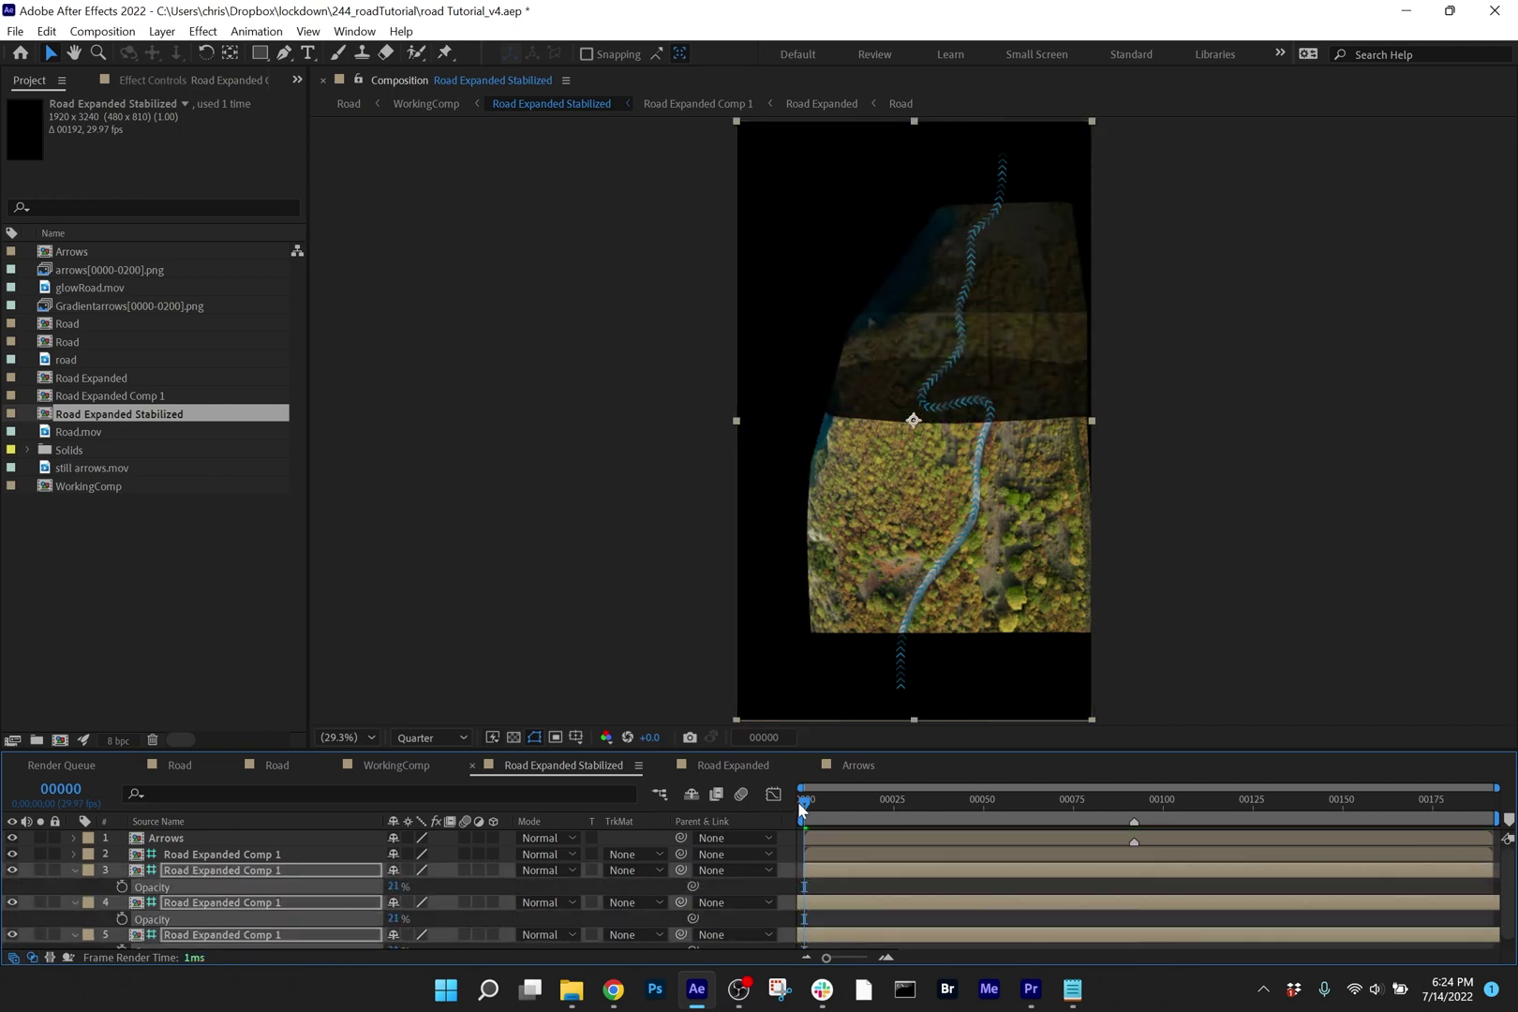
pyautogui.click(269, 856)
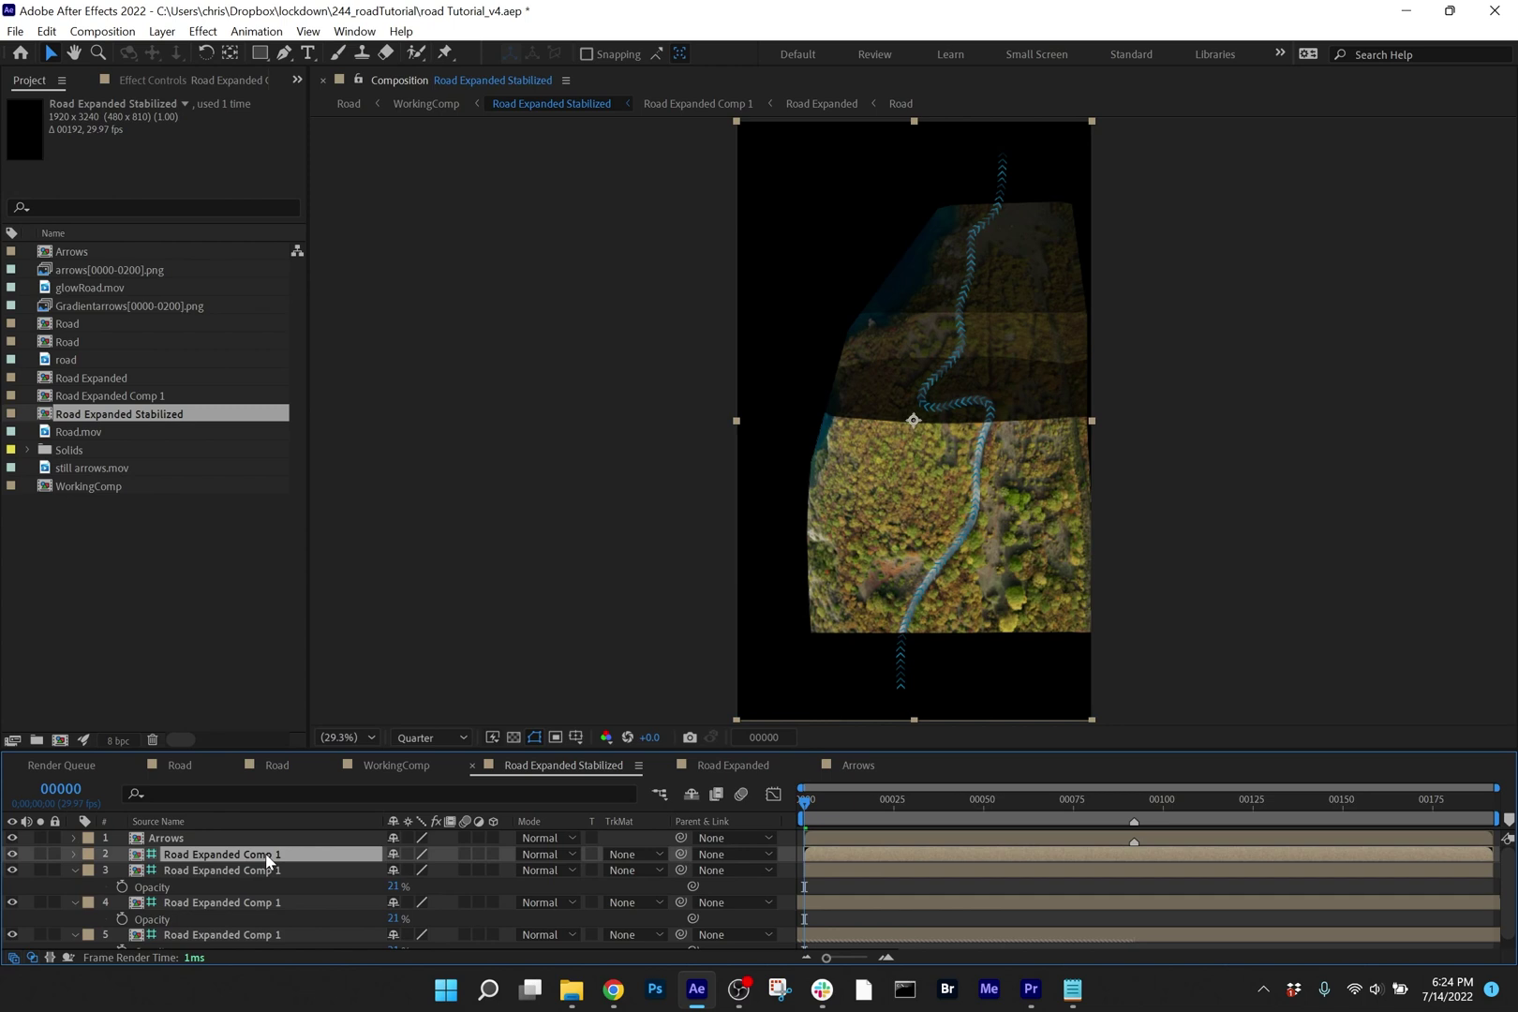
pyautogui.press('space')
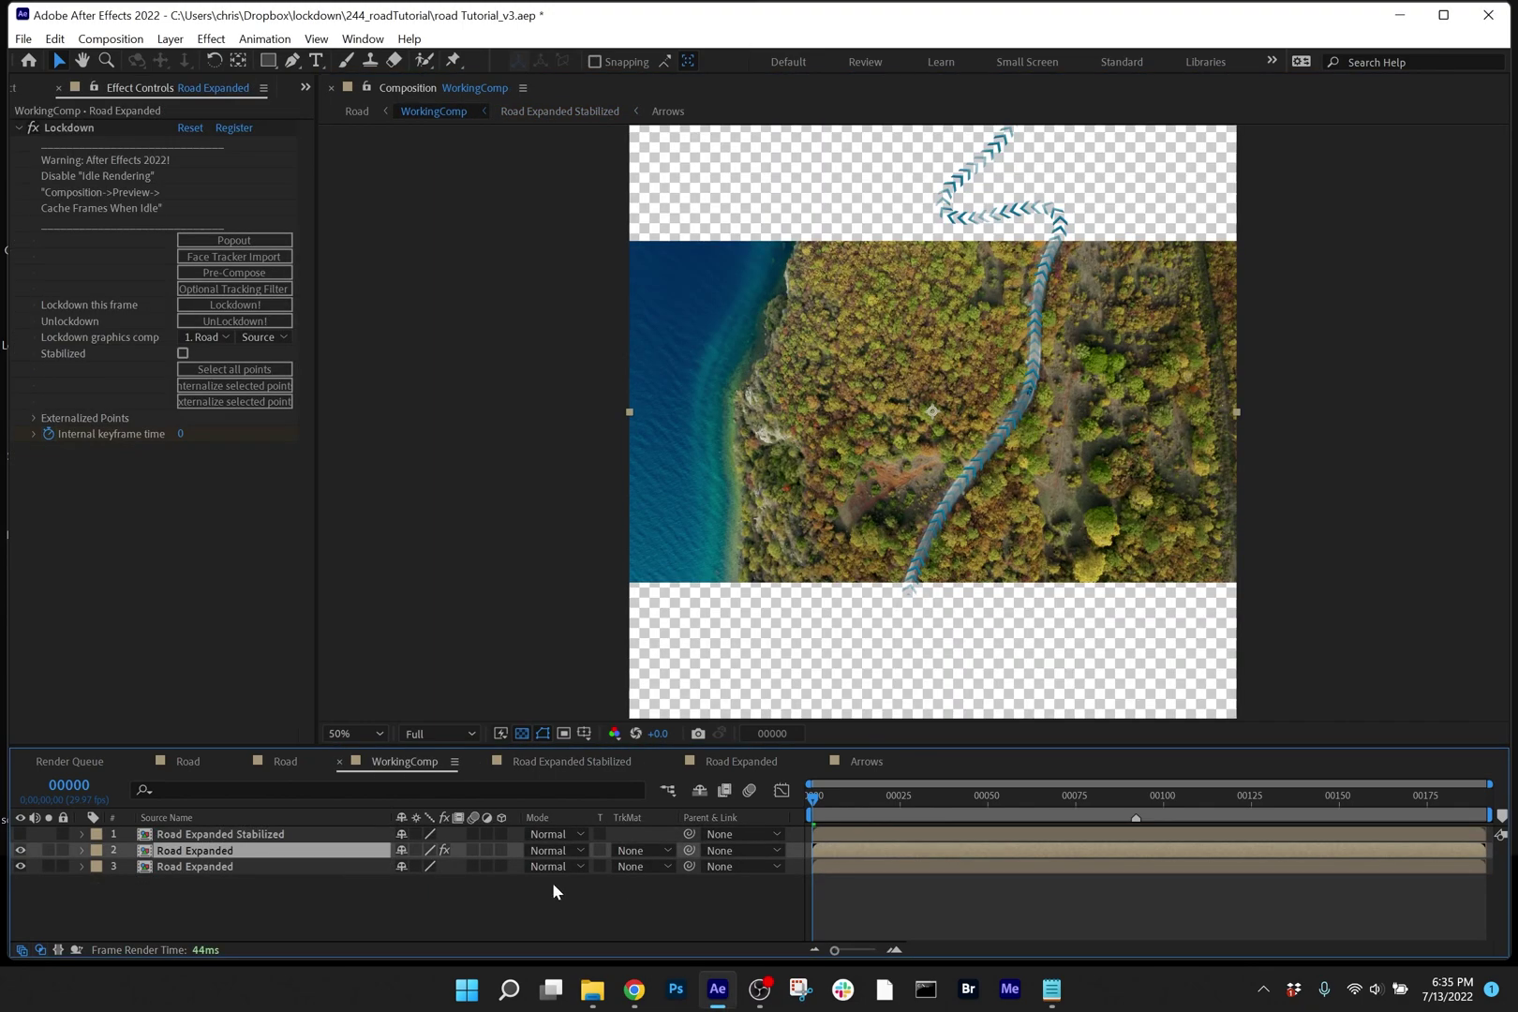
# Give Road Expanded Add blending and Deep Glow, then switch to the Road comp via the flowchart.
pyautogui.click(564, 855)
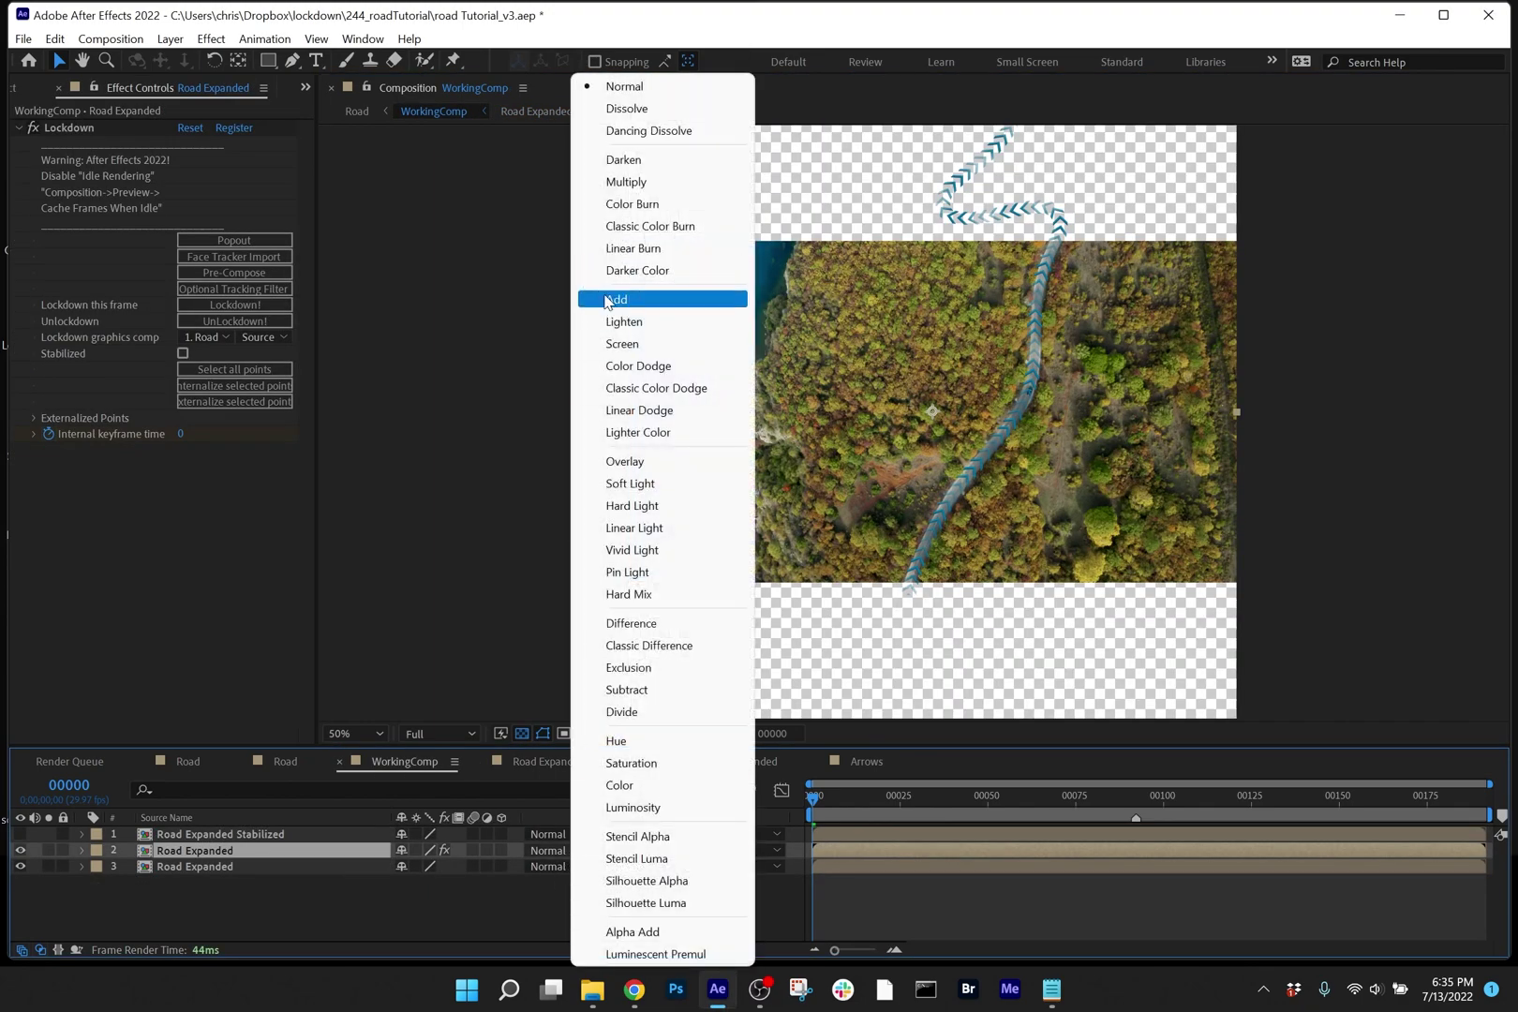
pyautogui.click(607, 299)
pyautogui.click(212, 41)
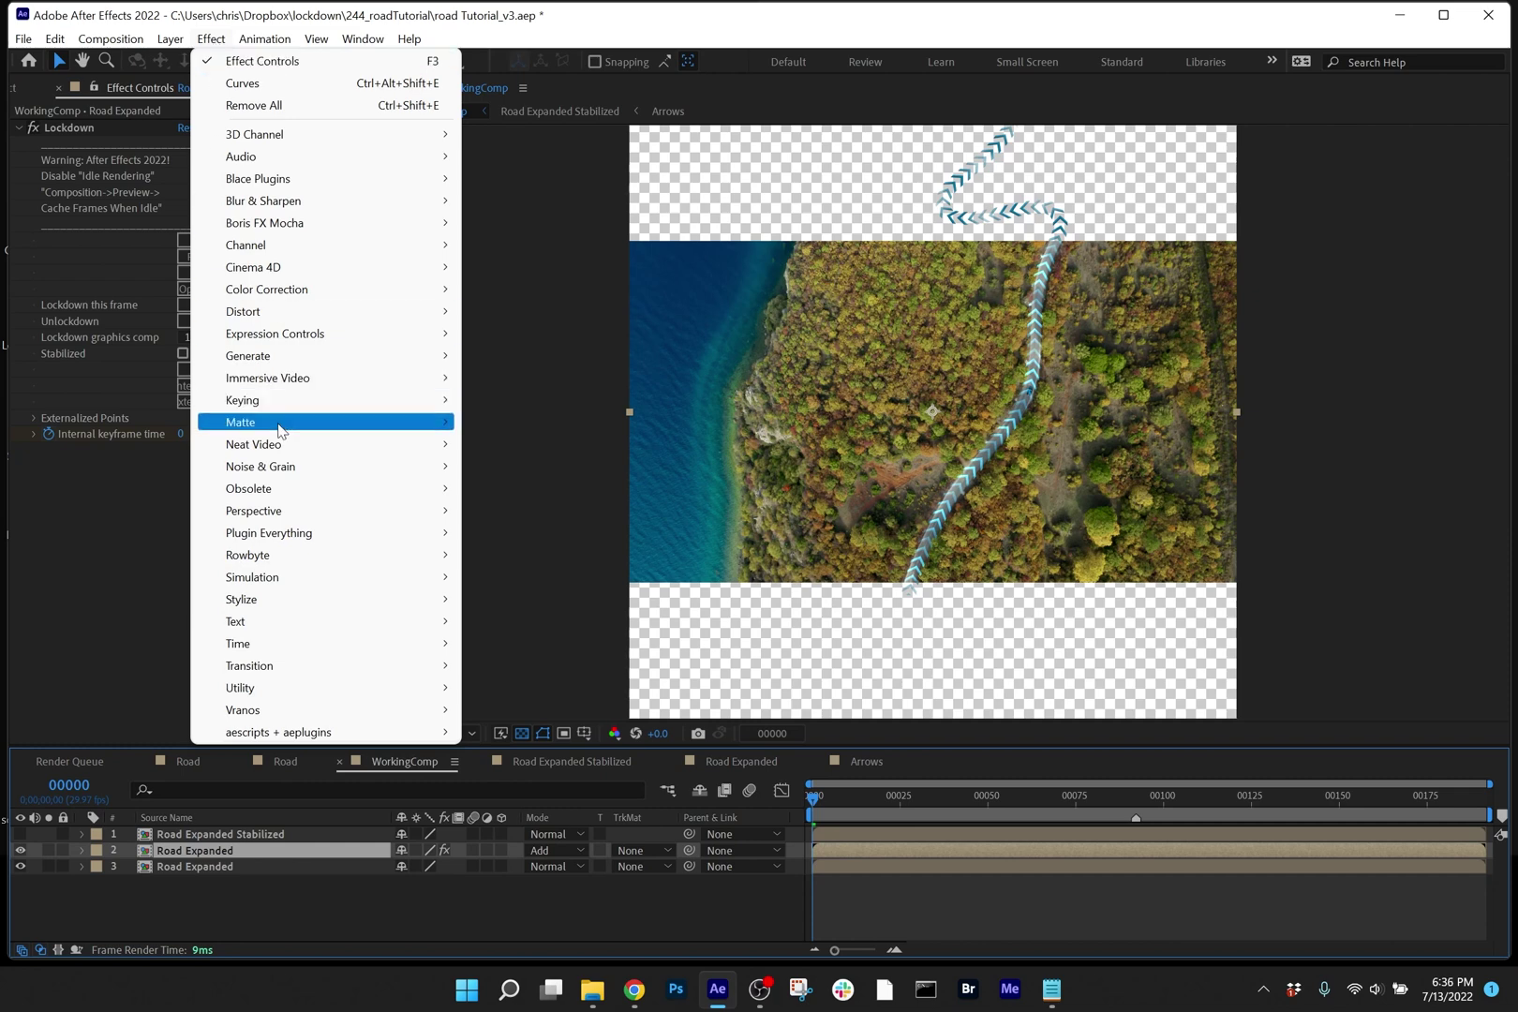
pyautogui.moveTo(329, 534)
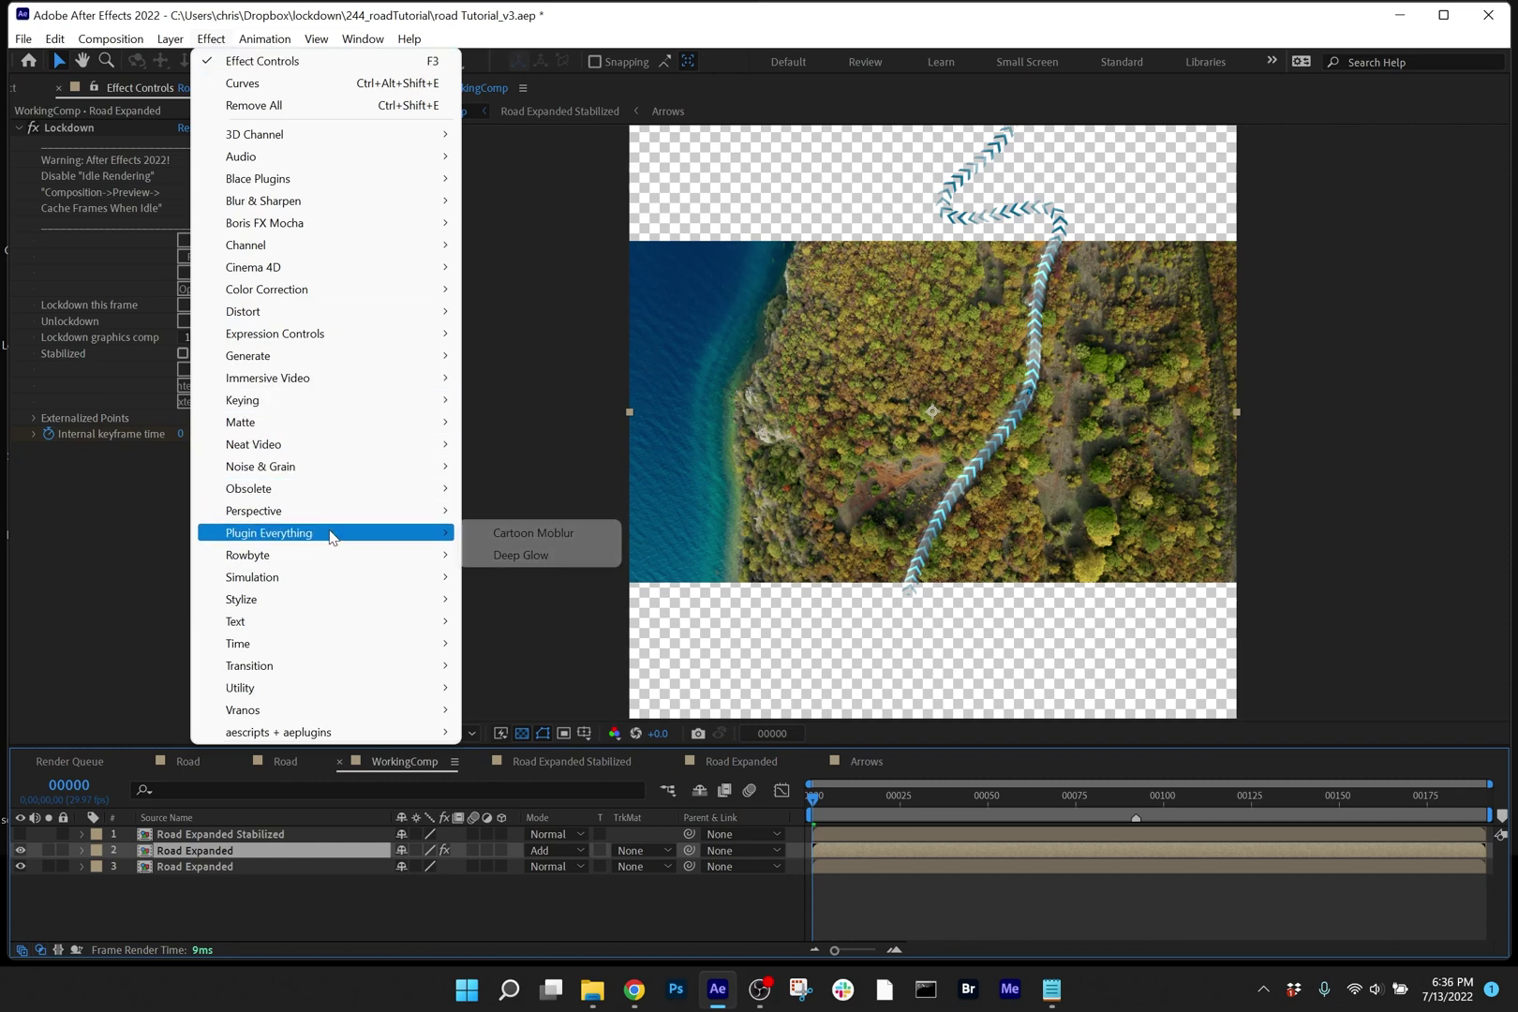
pyautogui.click(524, 557)
pyautogui.press('Tab')
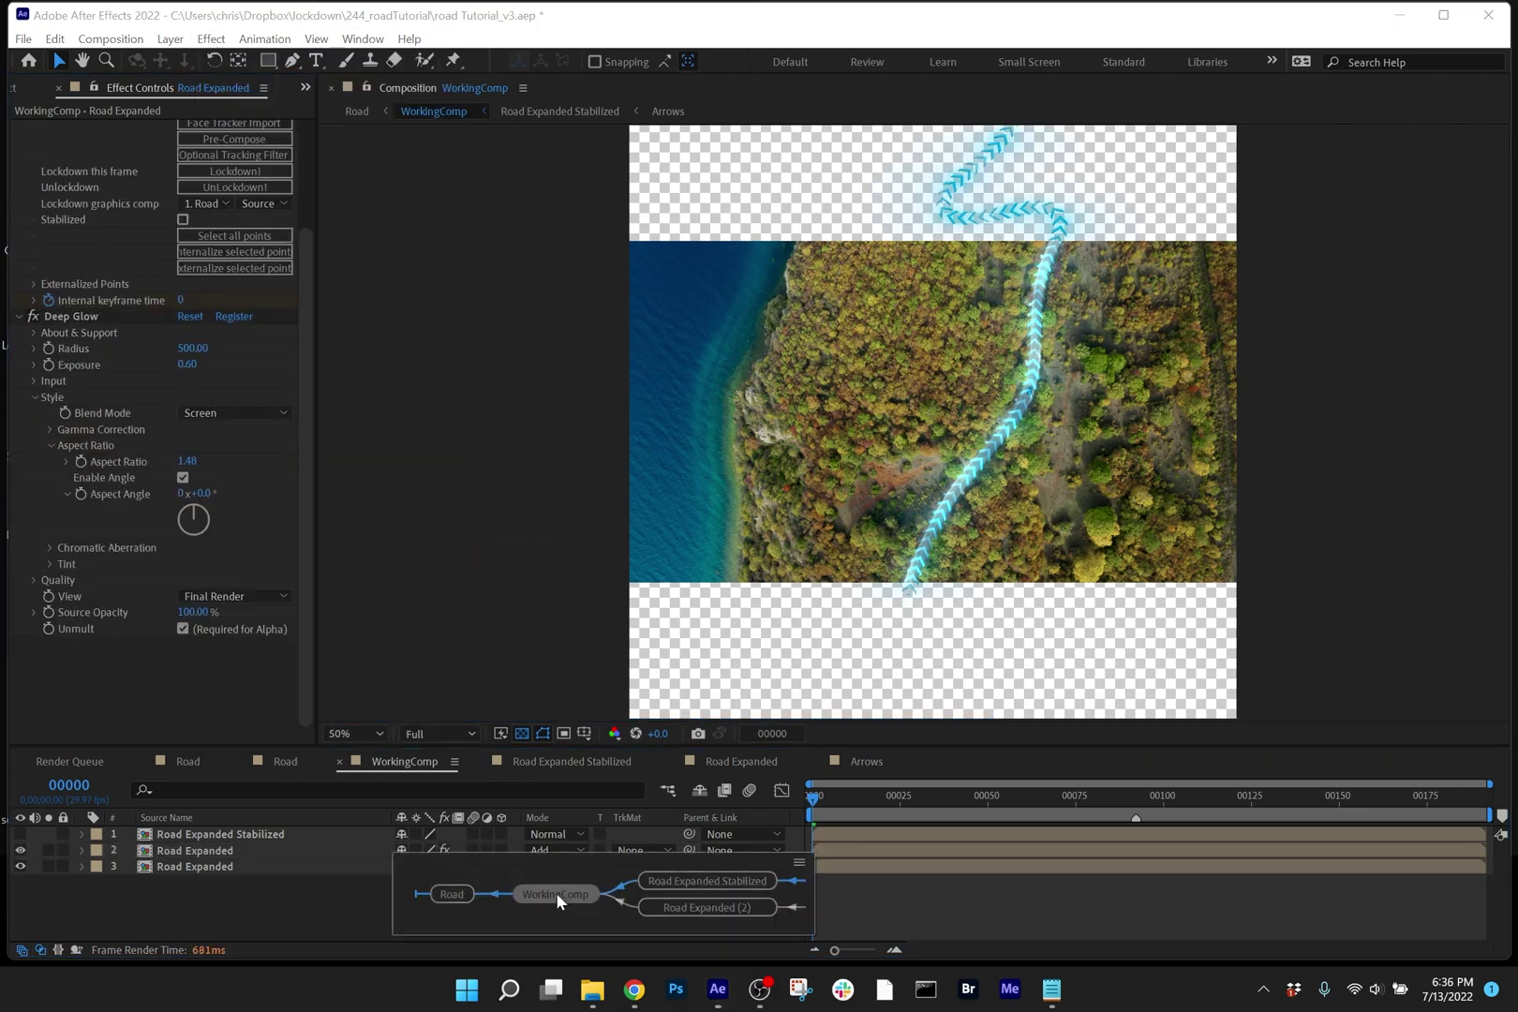
pyautogui.click(459, 892)
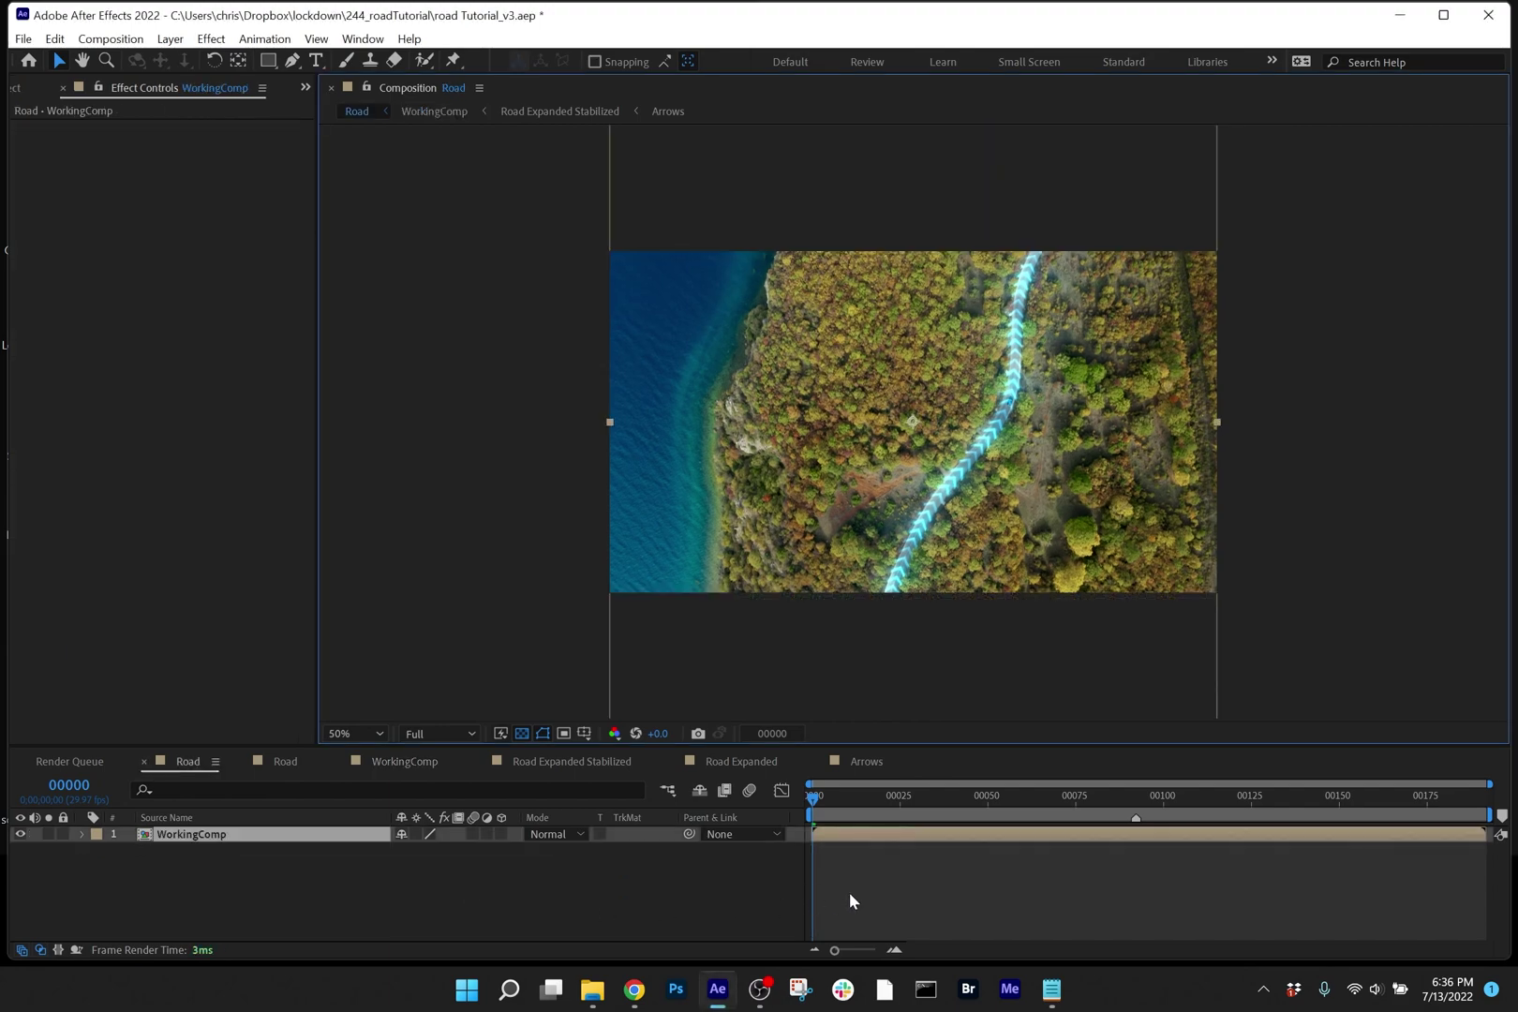